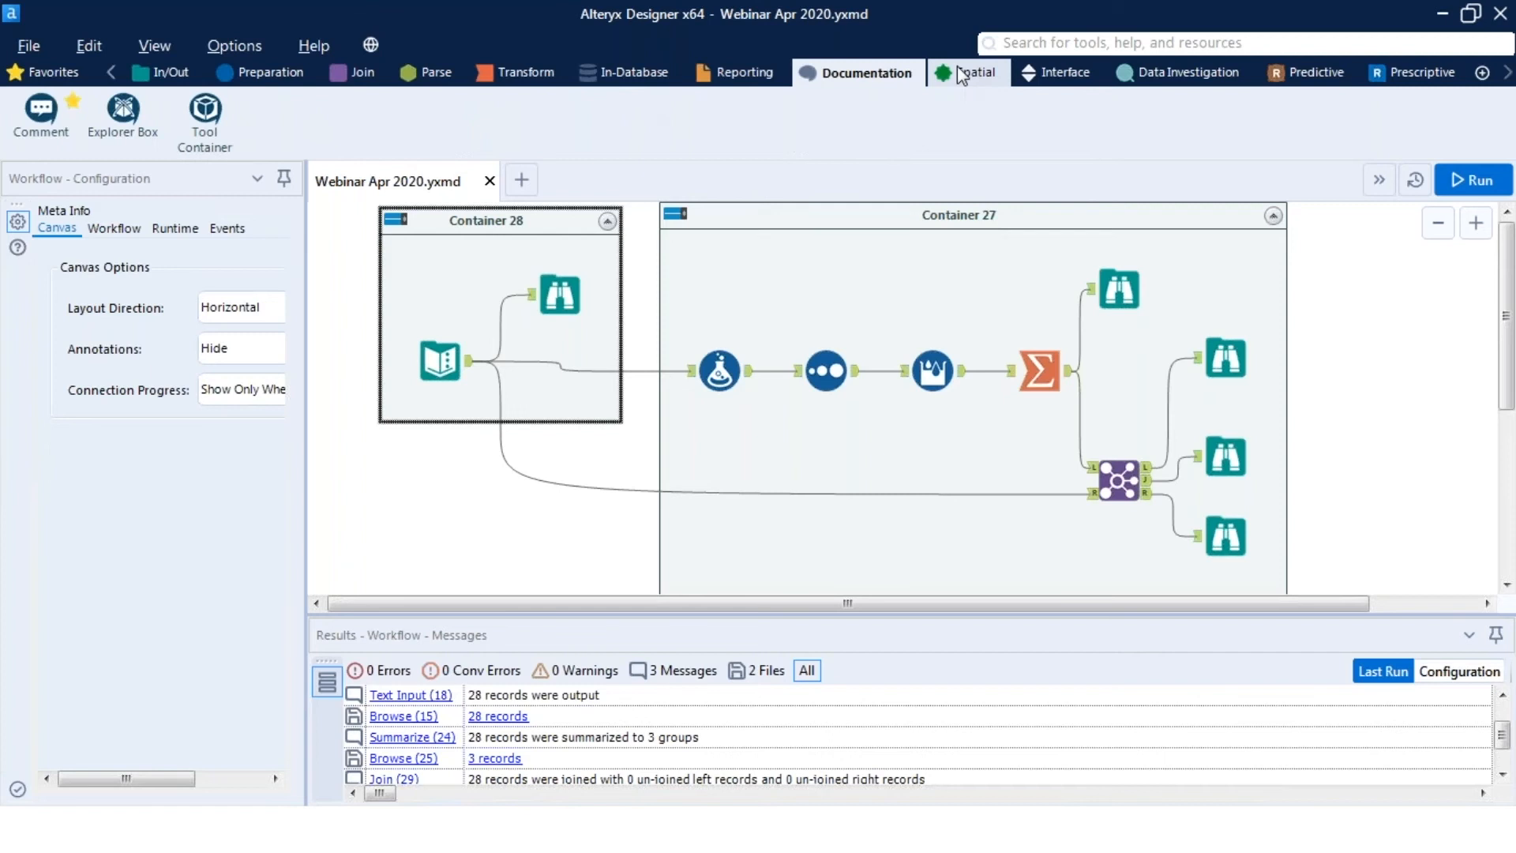
pyautogui.click(962, 76)
pyautogui.click(164, 79)
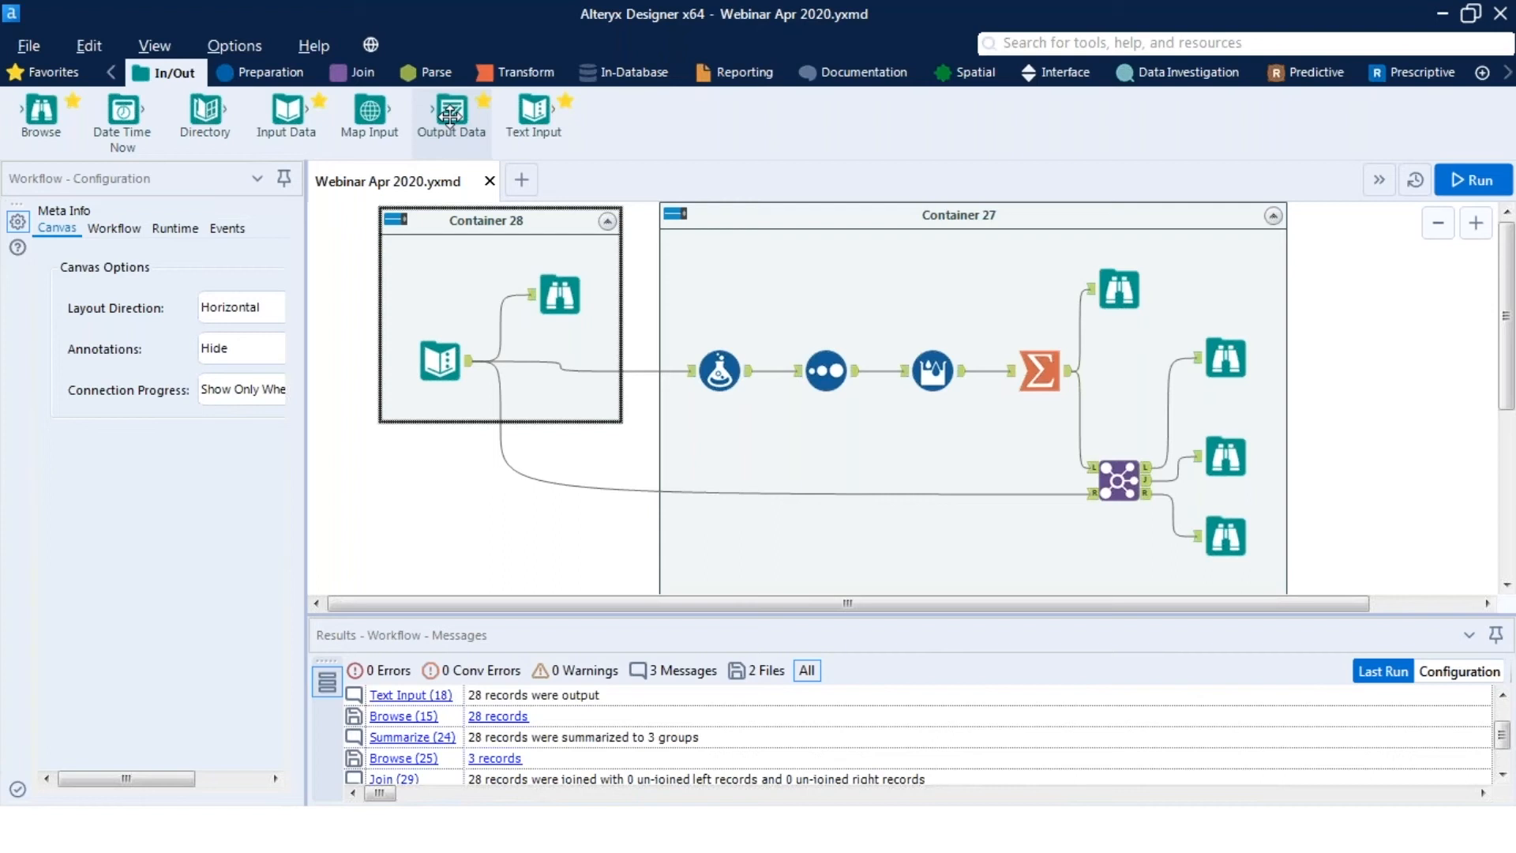
pyautogui.click(256, 78)
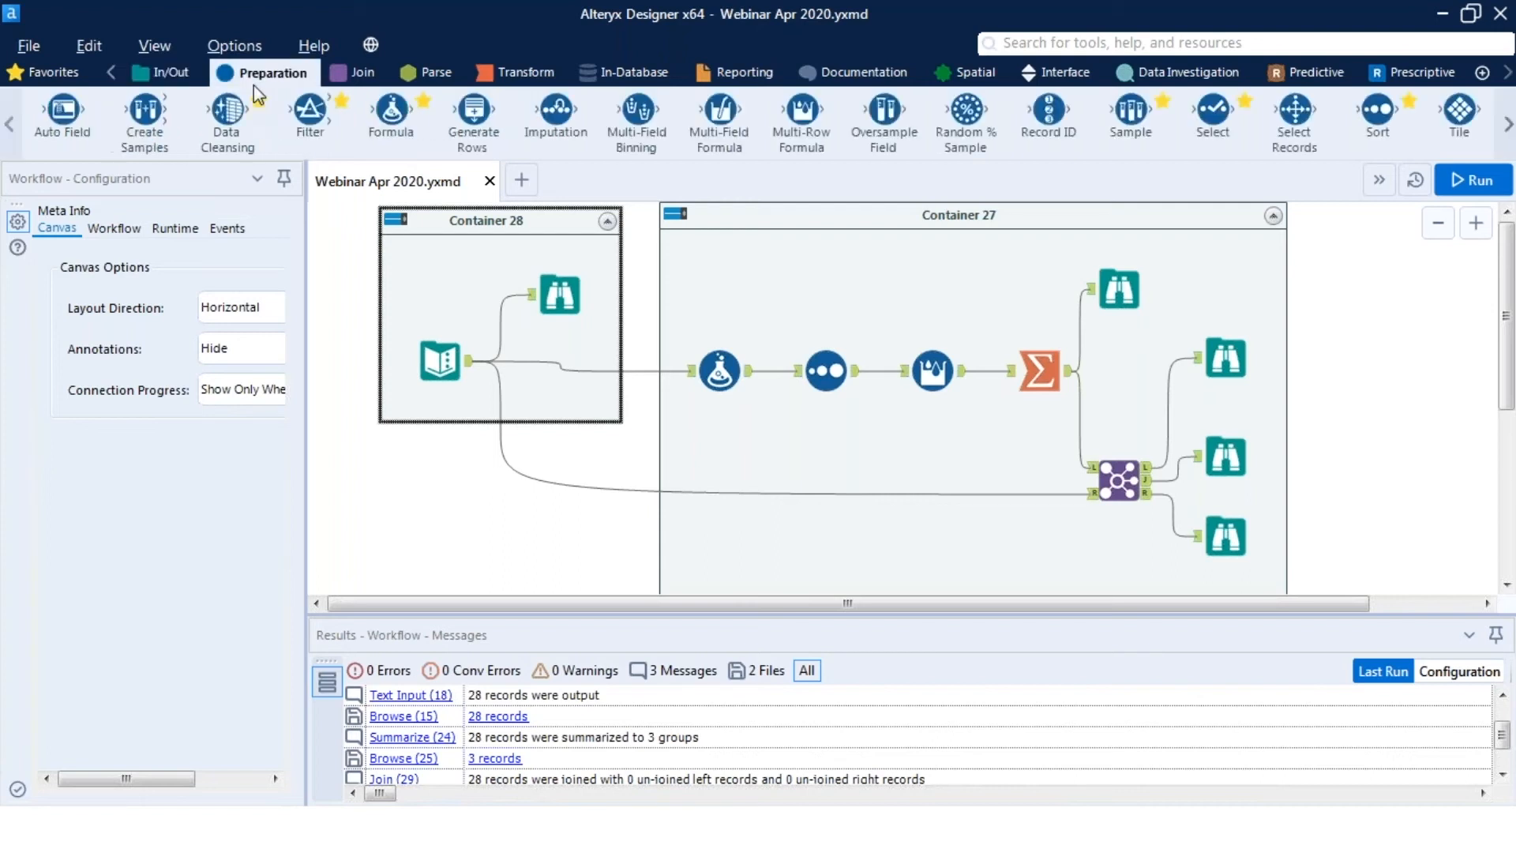
pyautogui.click(259, 101)
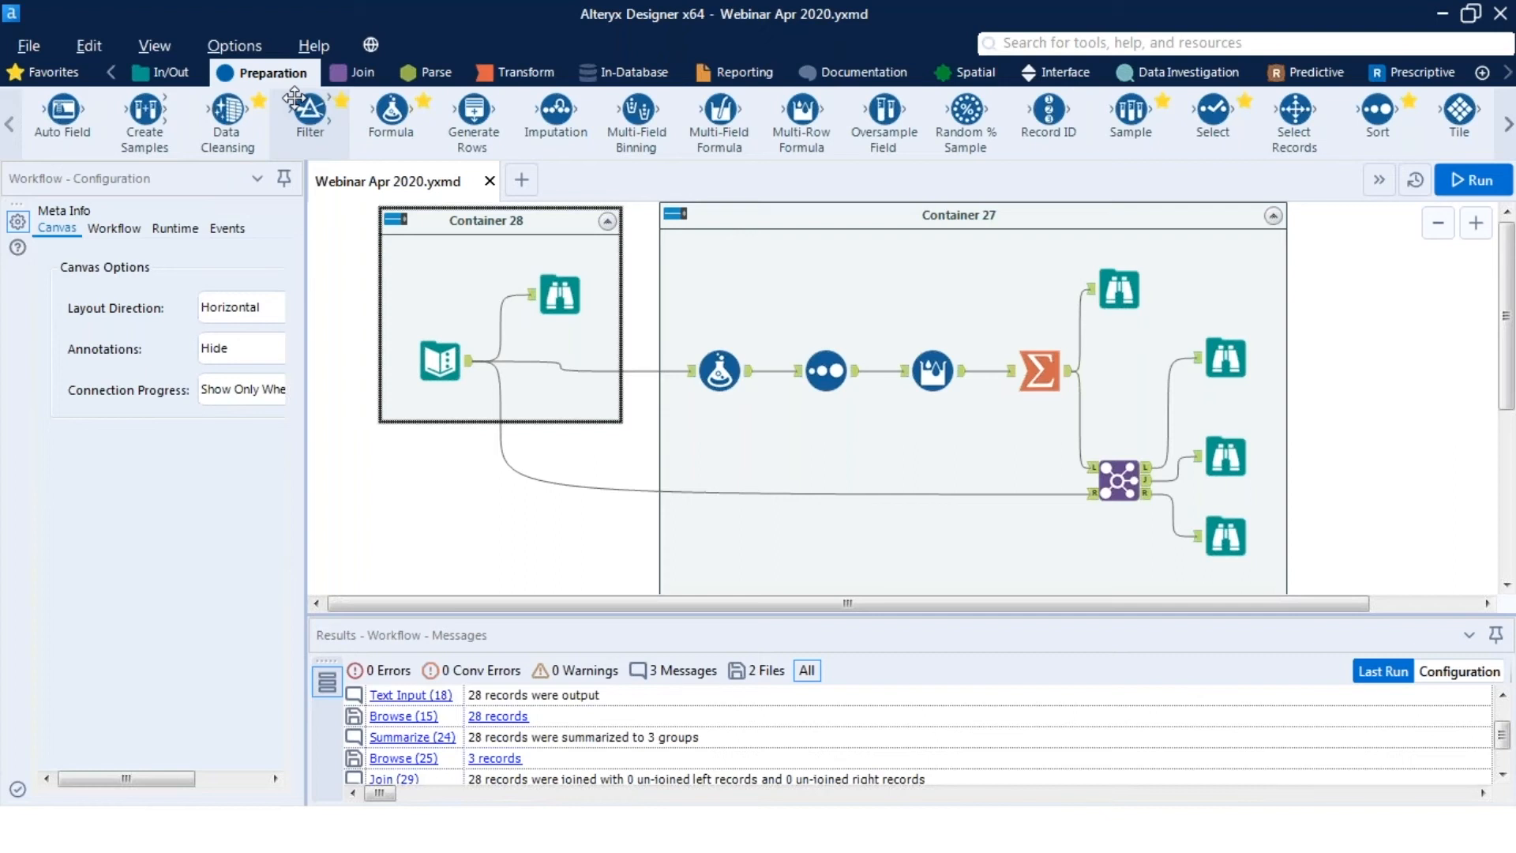
pyautogui.click(353, 83)
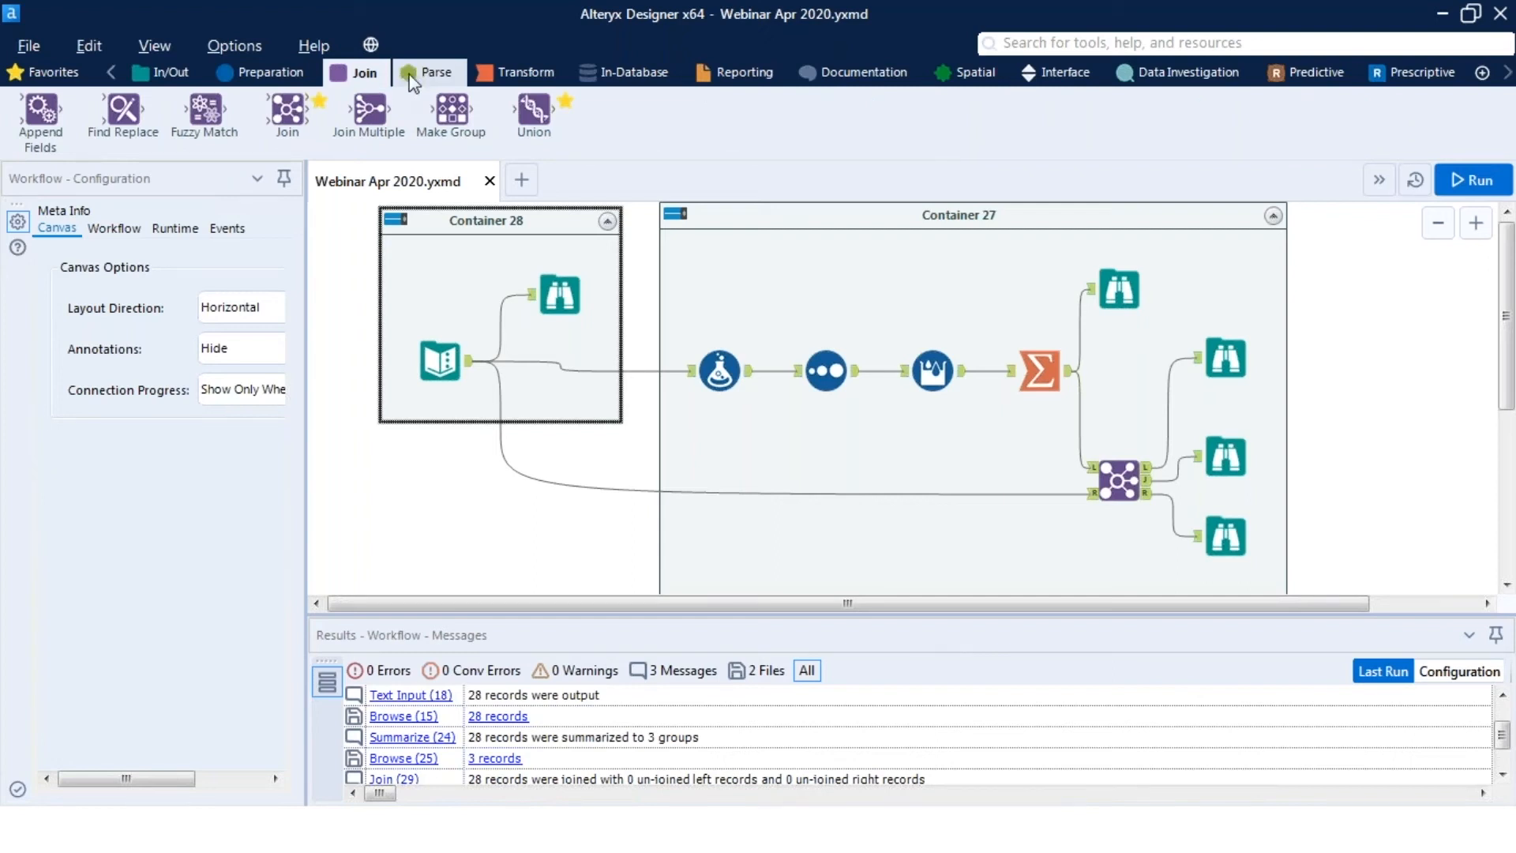
pyautogui.click(248, 78)
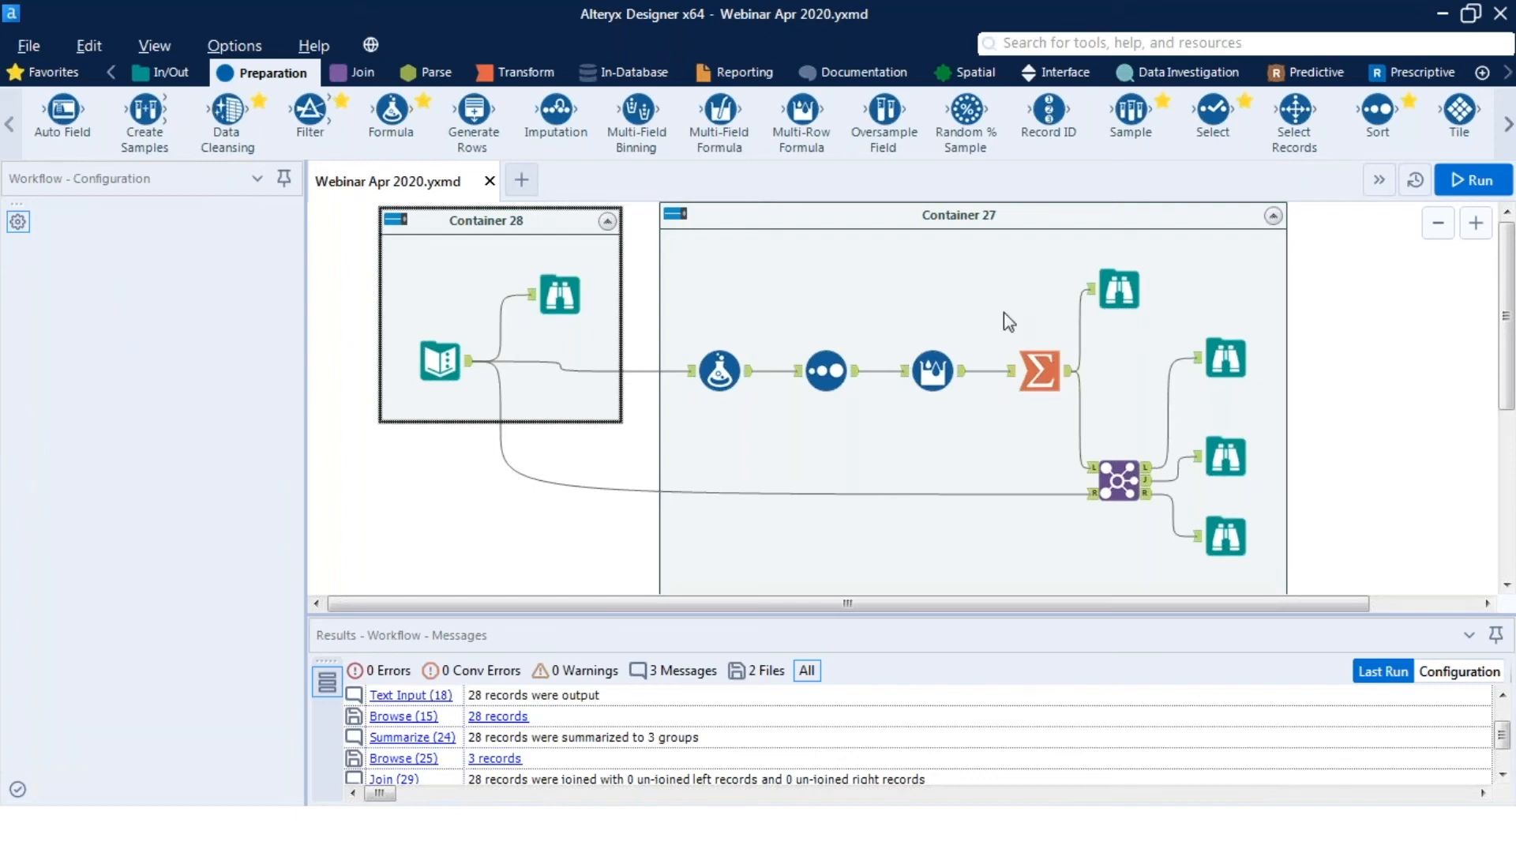
# Create a new workflow and place a Text Input tool on its canvas, with the configuration pane widened.
pyautogui.hotkey('ctrl', 'n')
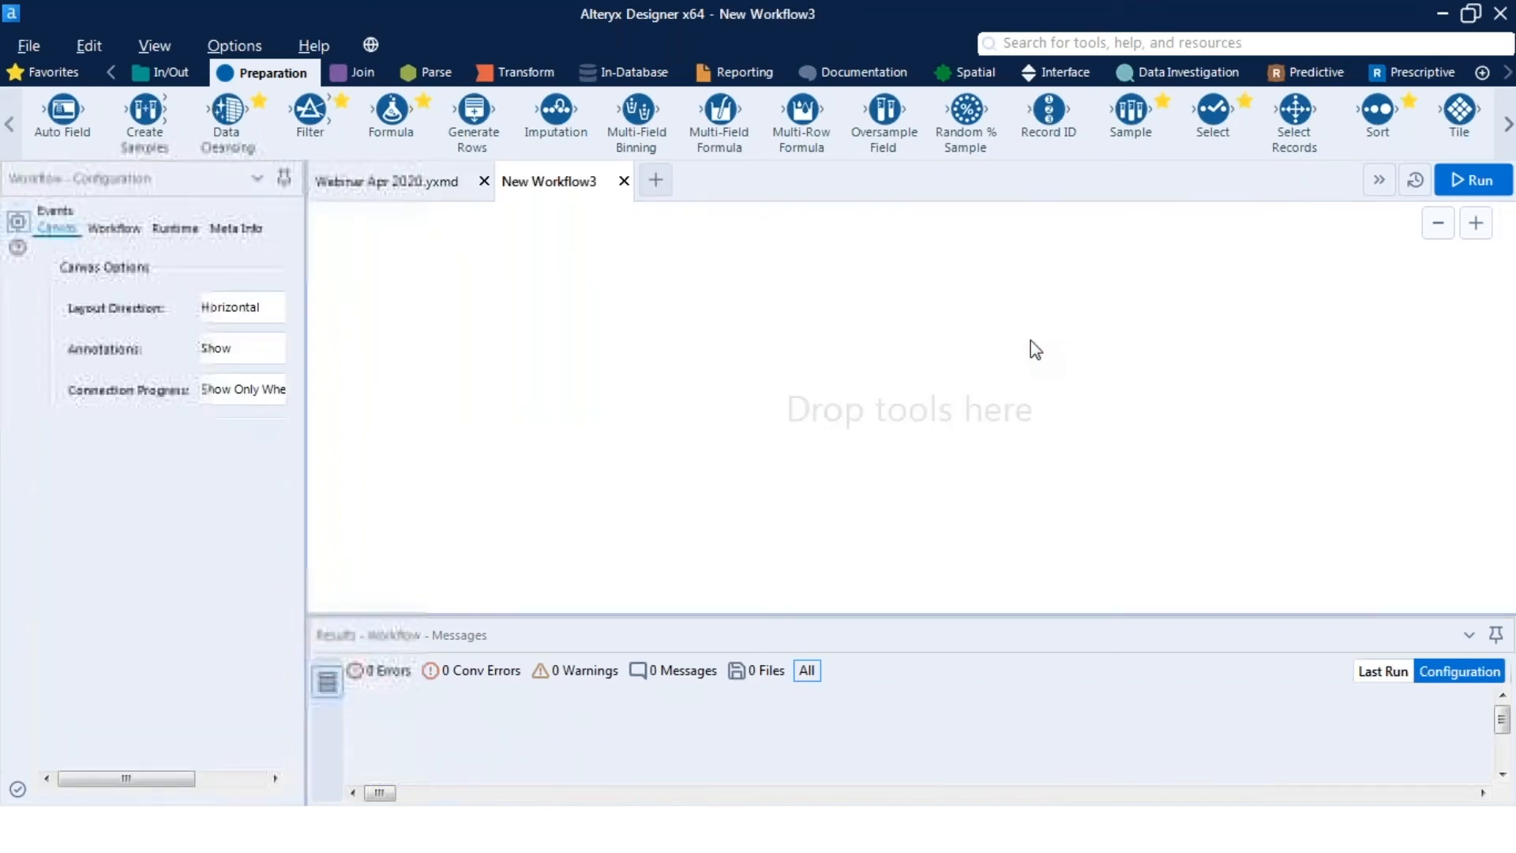
pyautogui.click(163, 72)
pyautogui.moveTo(537, 117); pyautogui.dragTo(543, 133)
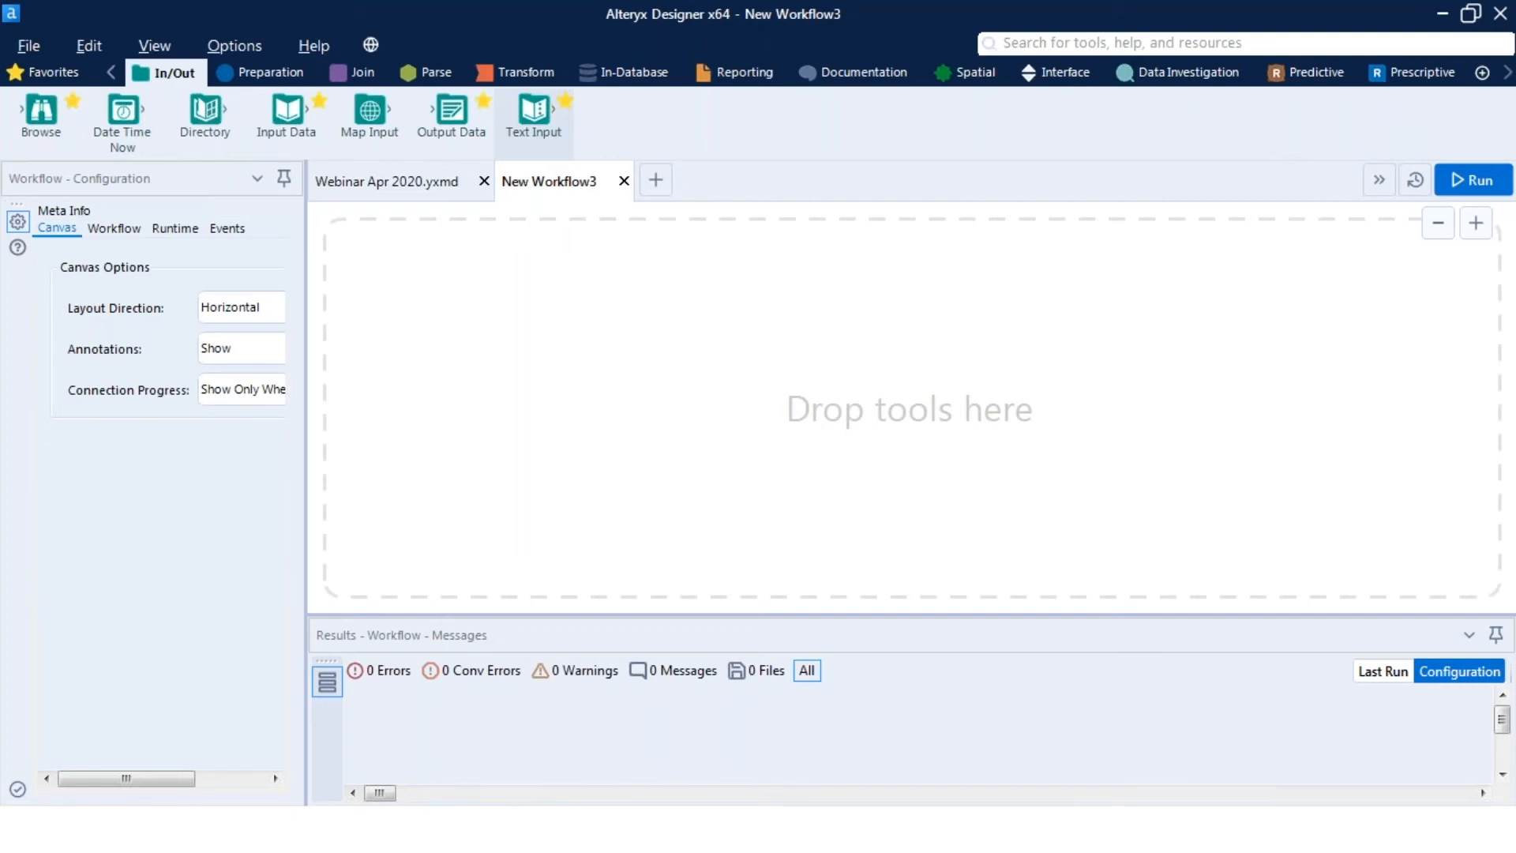
pyautogui.moveTo(543, 133); pyautogui.dragTo(639, 427)
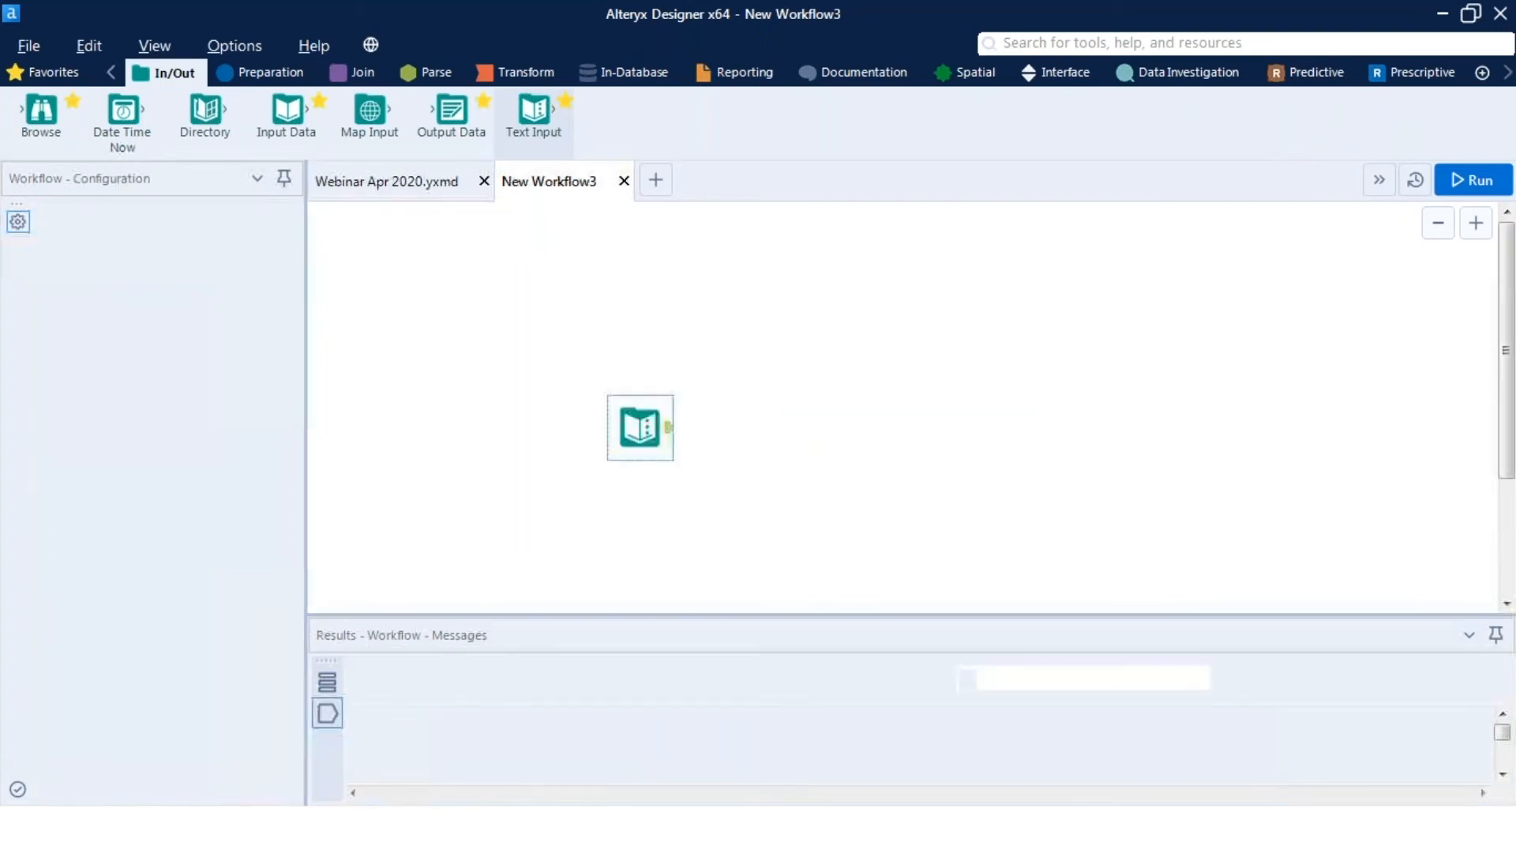
pyautogui.moveTo(332, 417); pyautogui.dragTo(478, 428)
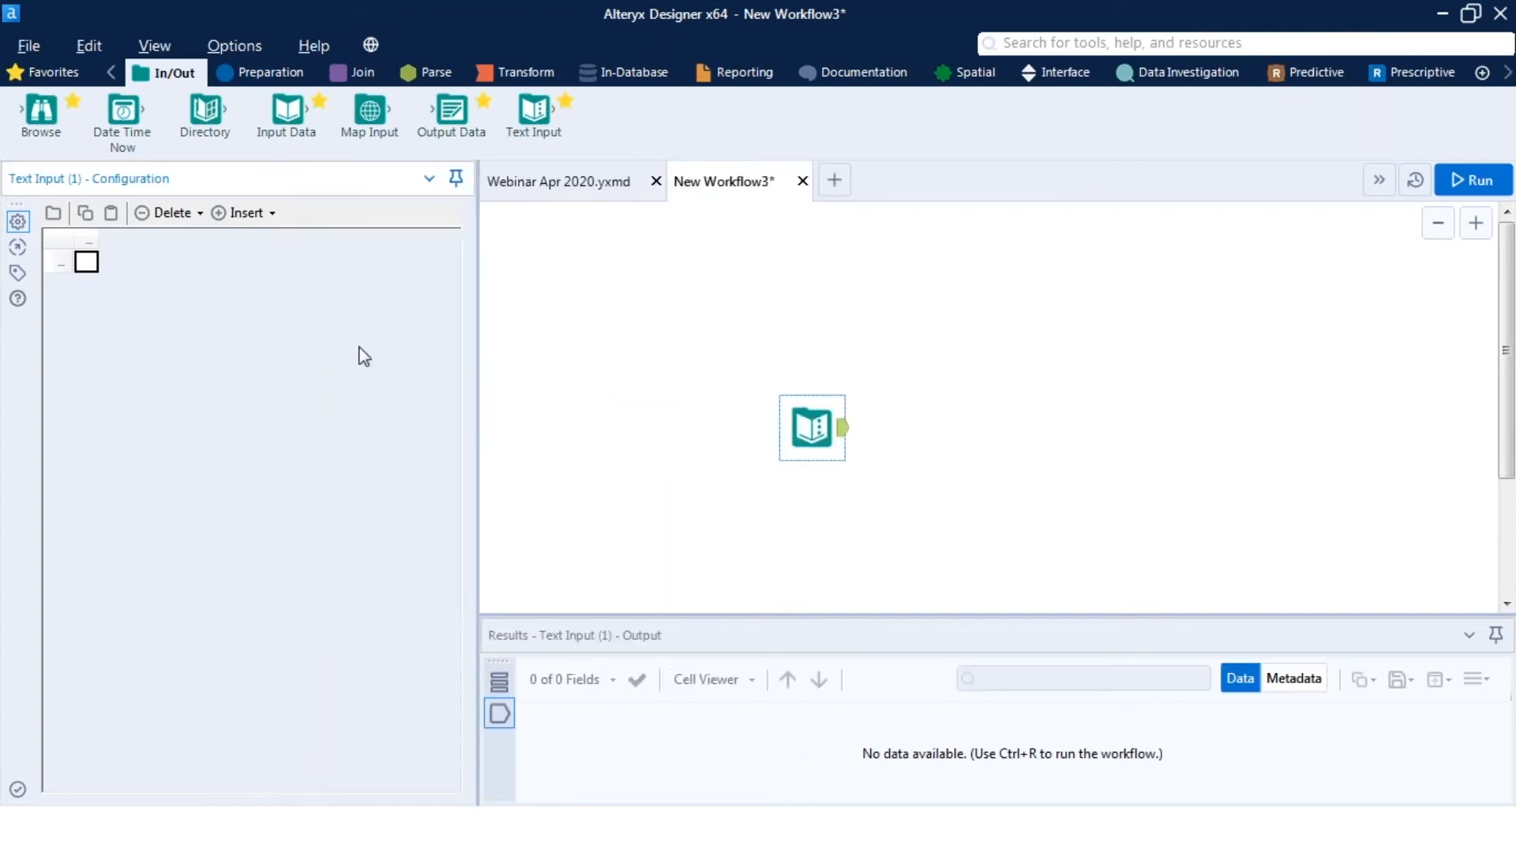
pyautogui.moveTo(813, 437); pyautogui.dragTo(680, 345)
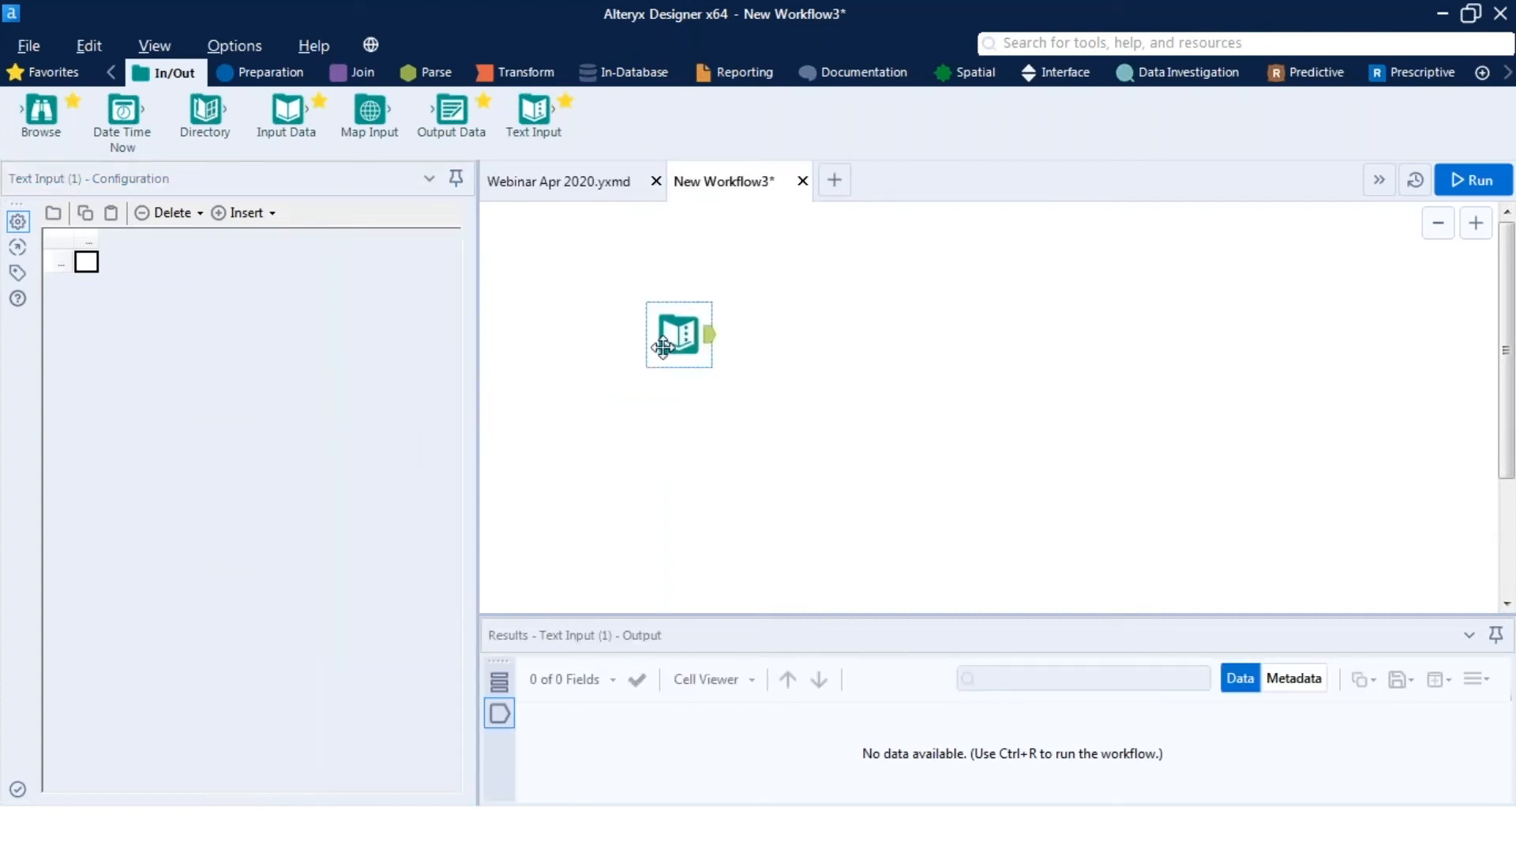
# Enter the value test in the first row of the Text Input tool's first field.
pyautogui.click(87, 266)
pyautogui.write('test')
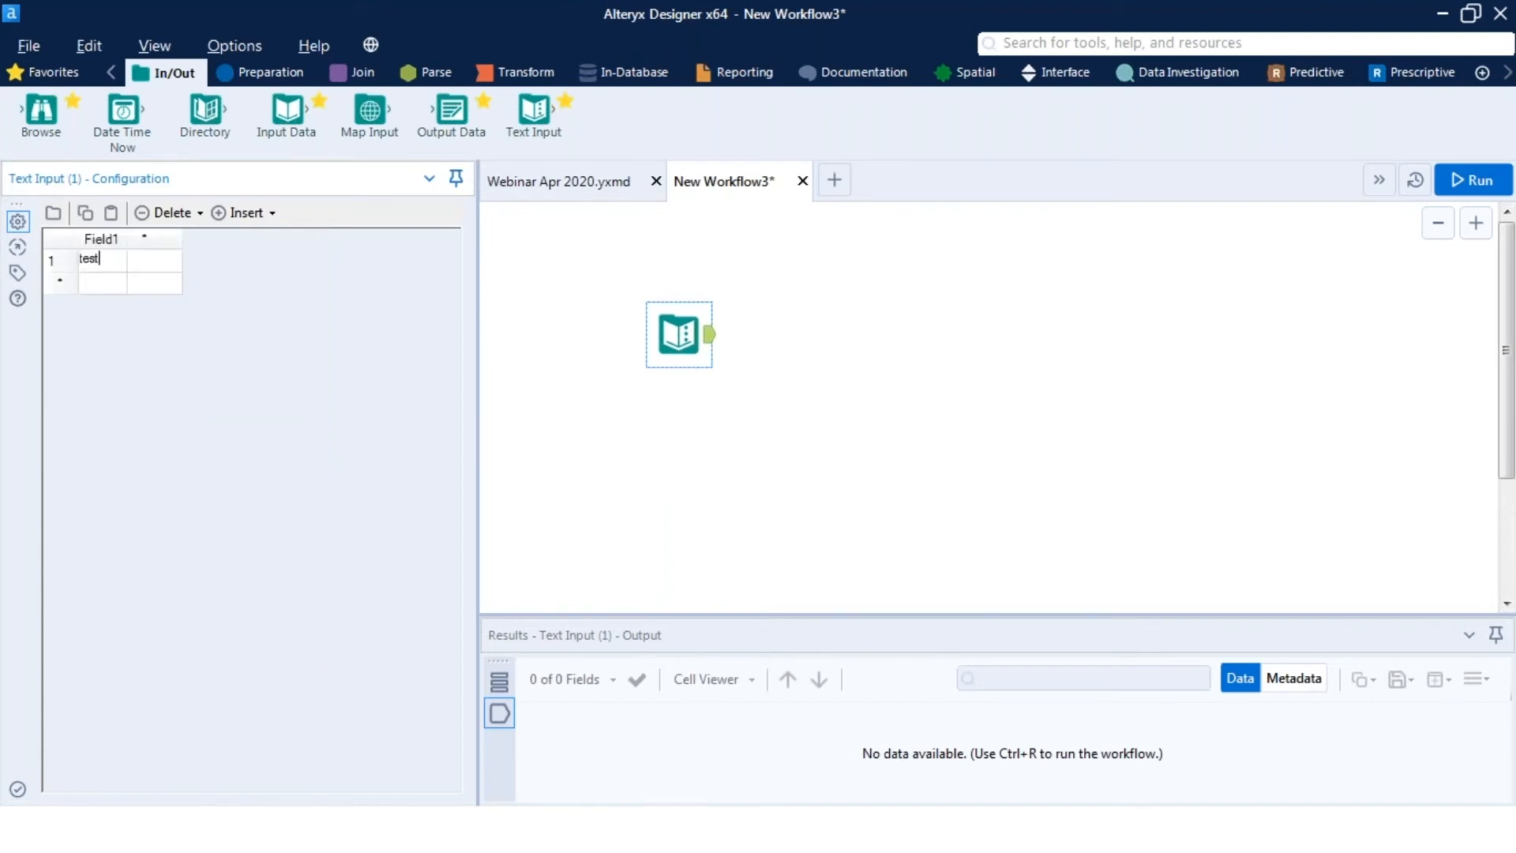
pyautogui.click(849, 422)
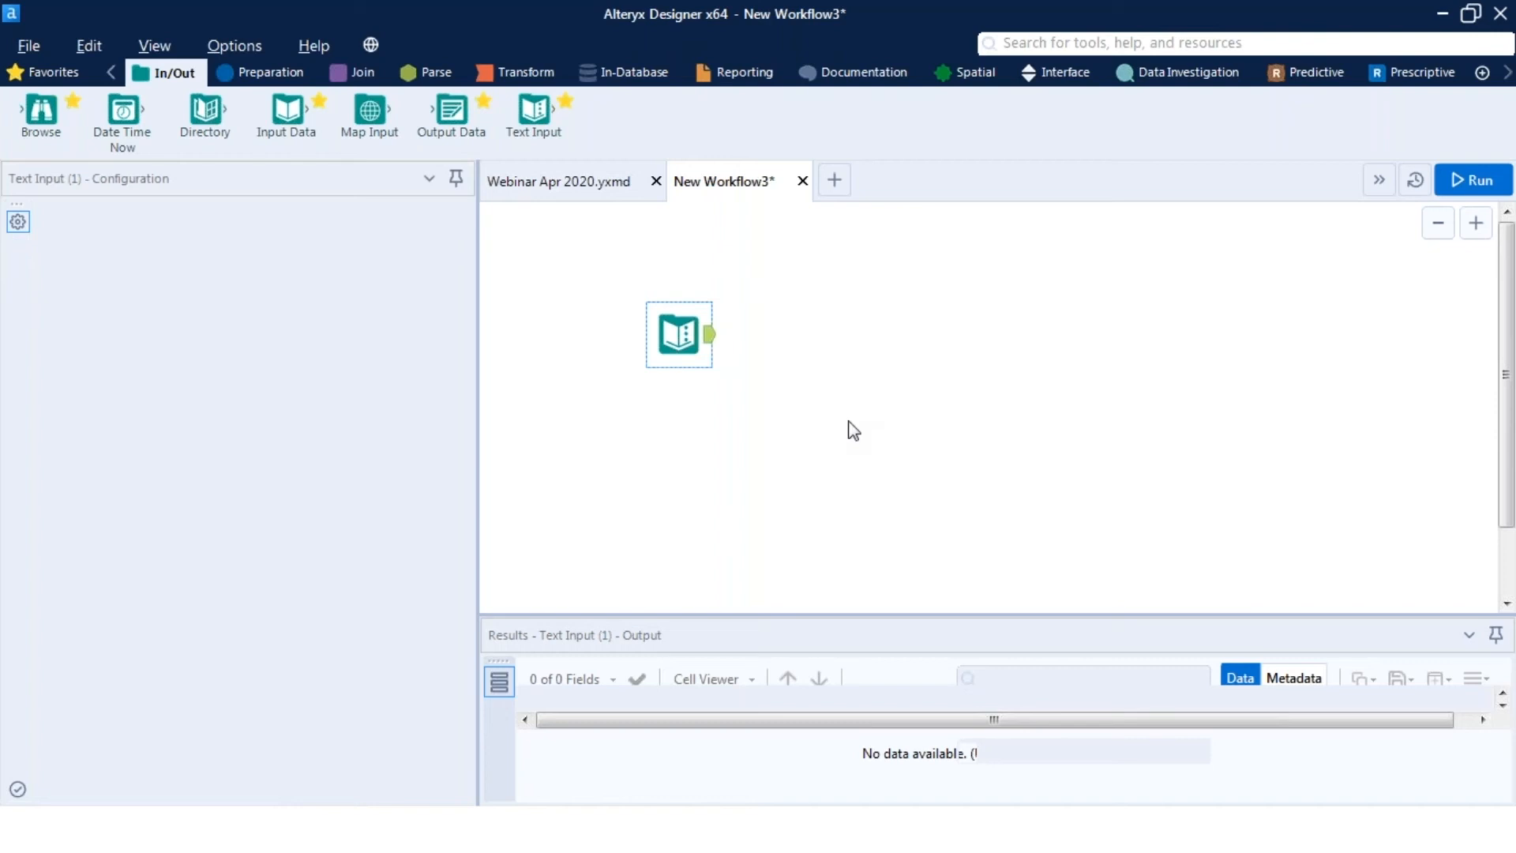
pyautogui.click(679, 334)
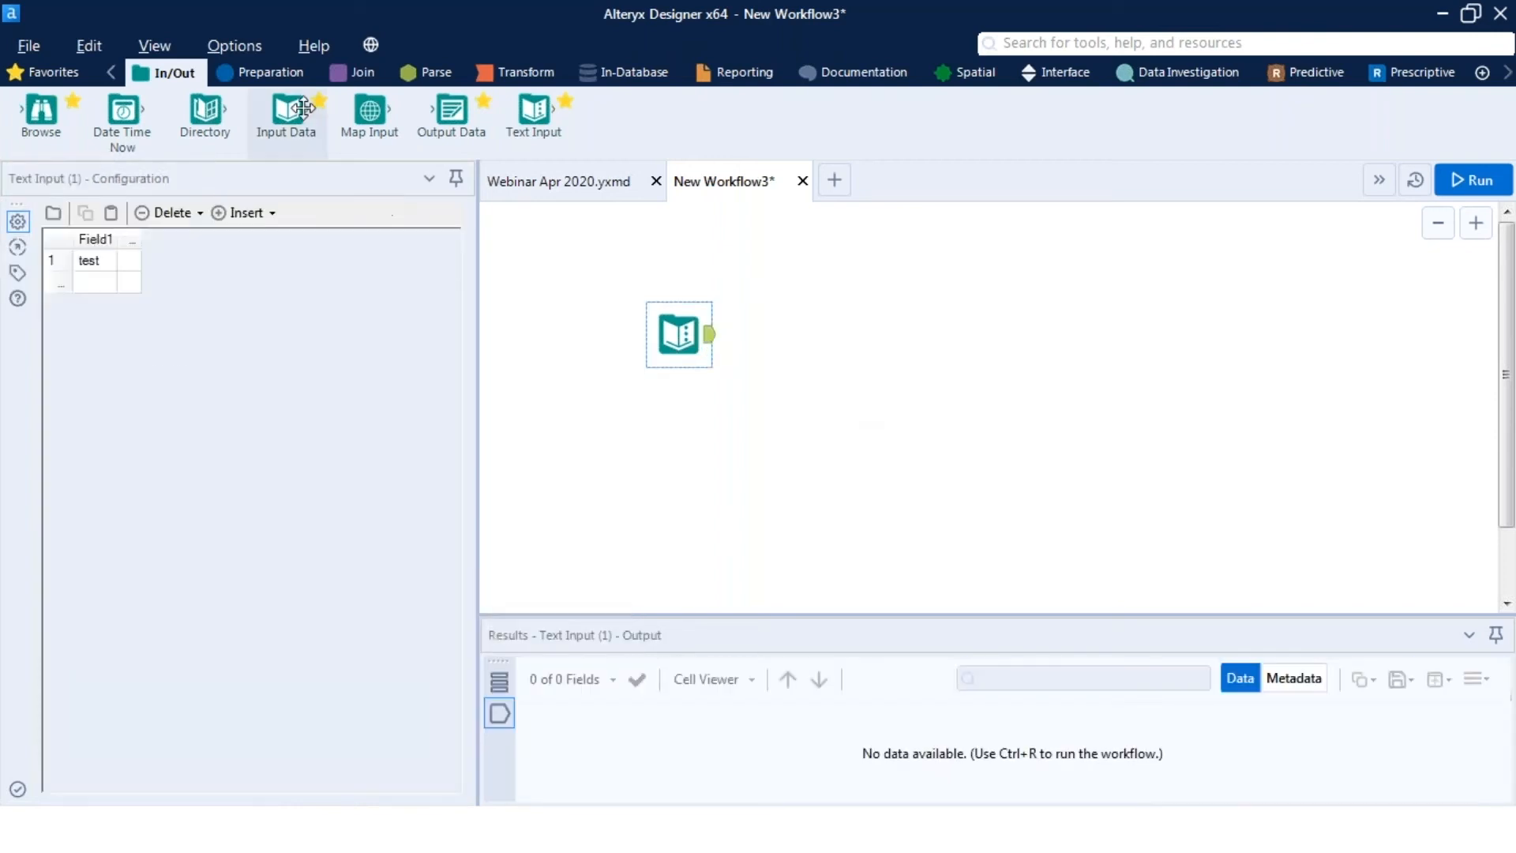
# Connect an Auto Field tool and, on a branch above it, a Filter tool to the Text Input tool's output.
pyautogui.click(258, 73)
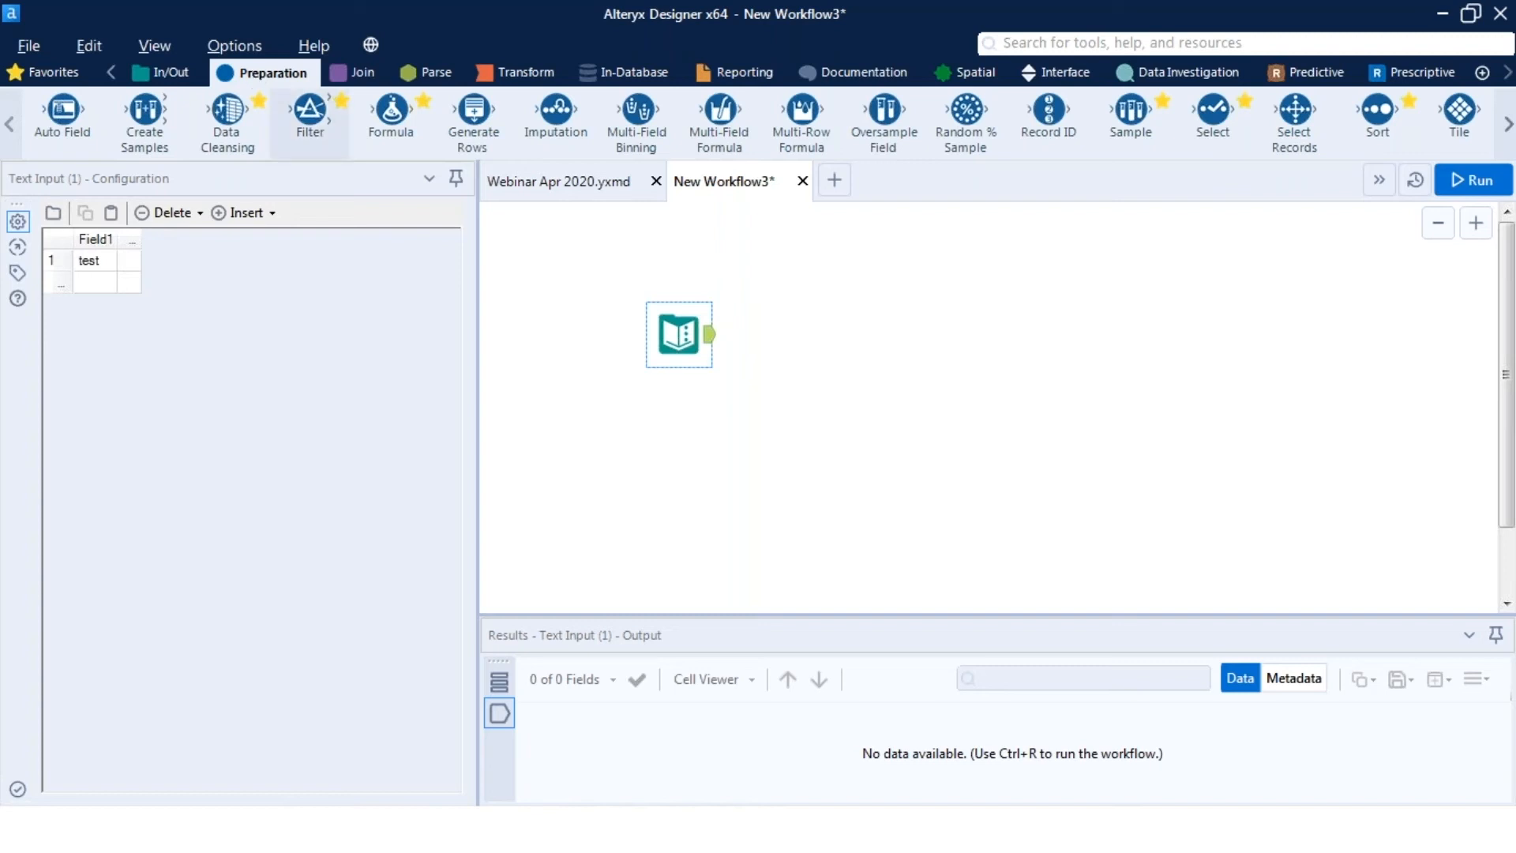
pyautogui.moveTo(63, 114); pyautogui.dragTo(778, 332)
pyautogui.click(741, 410)
pyautogui.scroll(3, 741, 411)
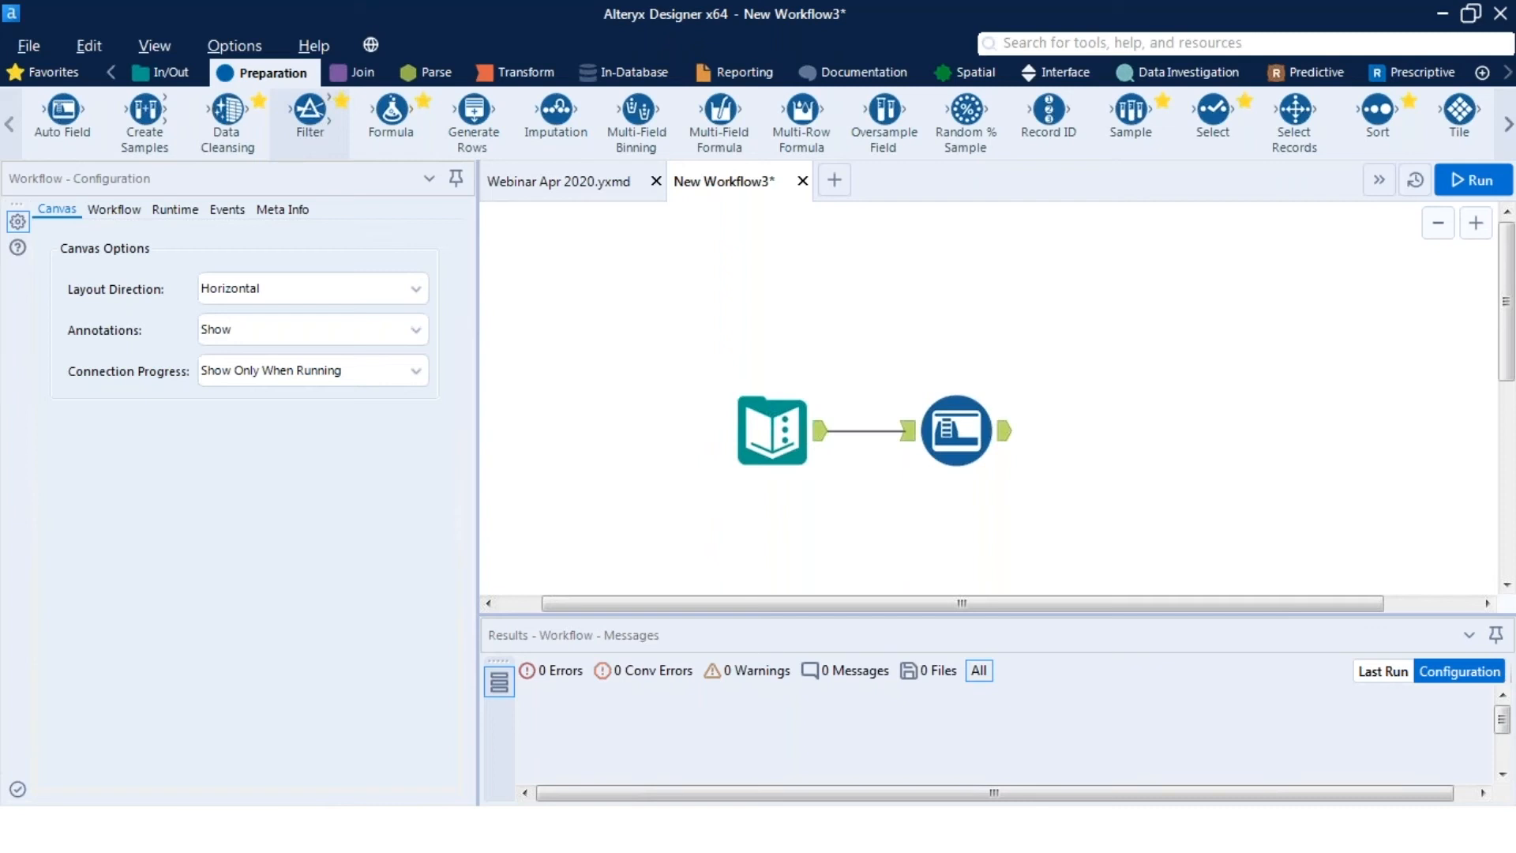
pyautogui.moveTo(309, 111); pyautogui.dragTo(979, 292)
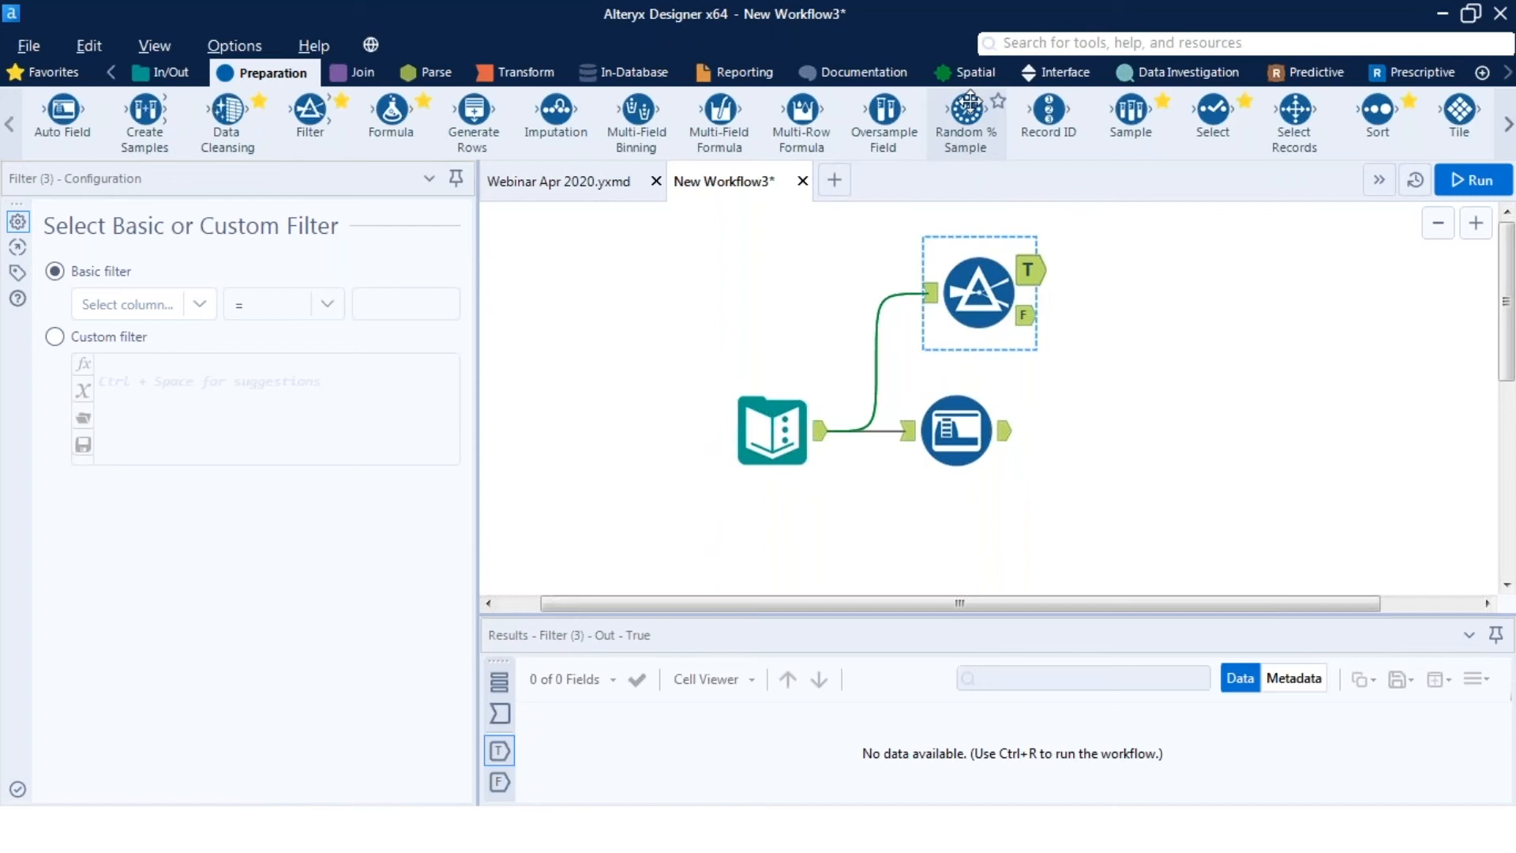
pyautogui.click(1062, 79)
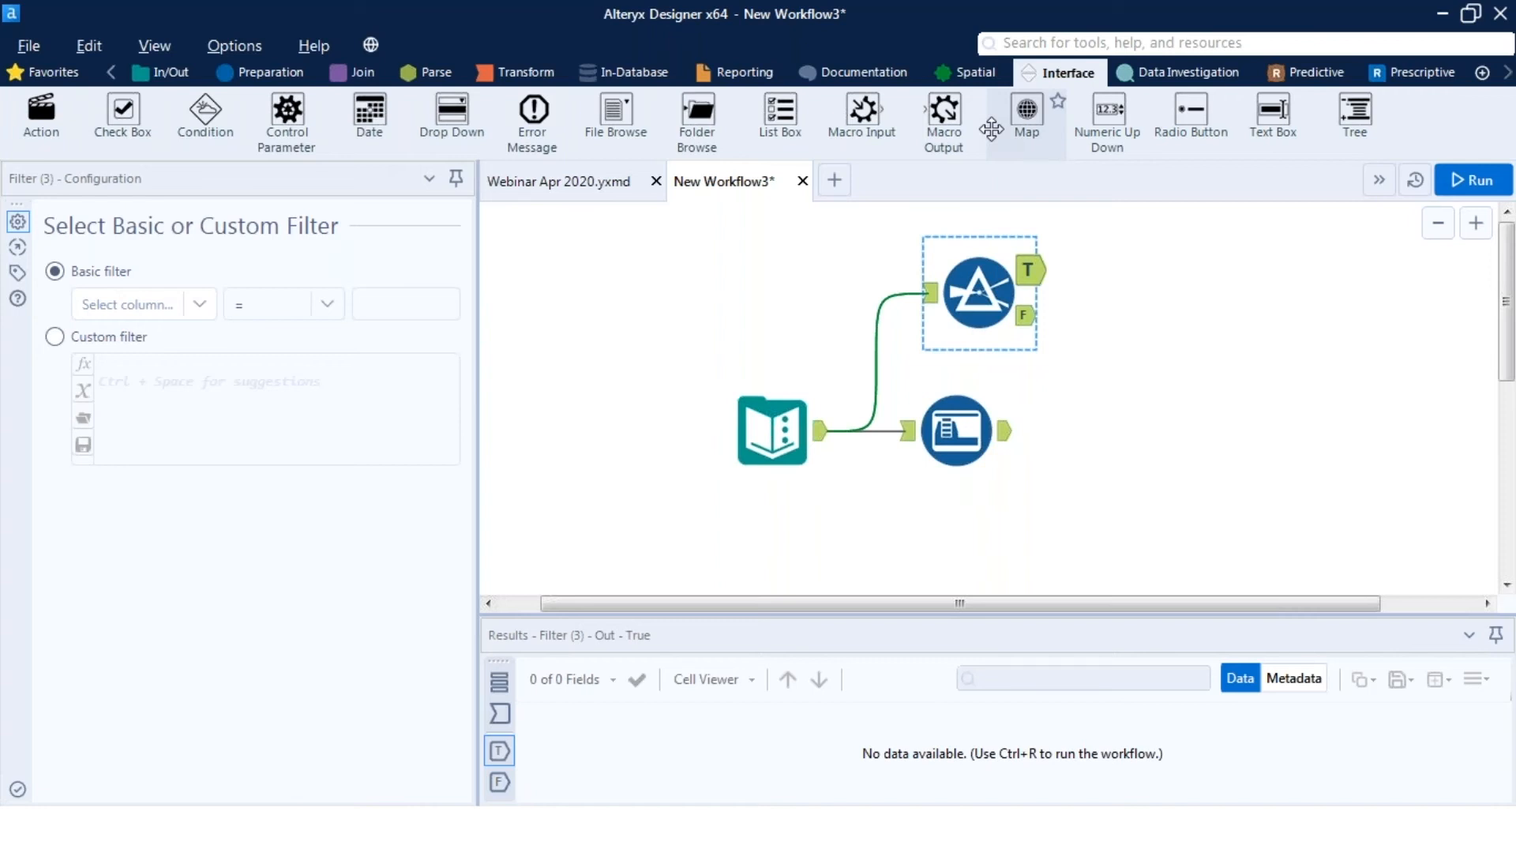
pyautogui.click(1160, 348)
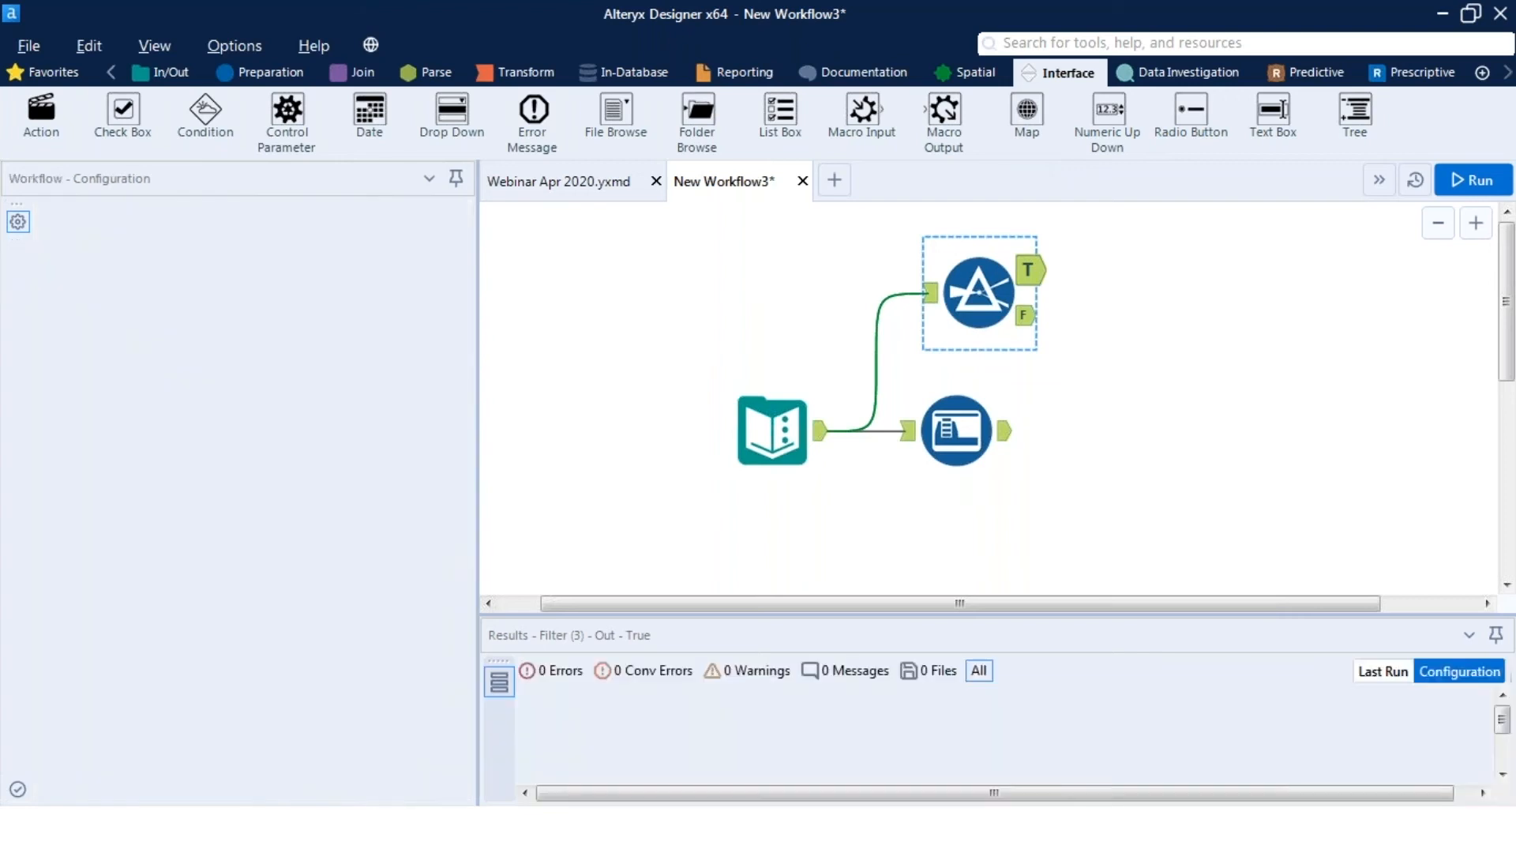
pyautogui.click(793, 416)
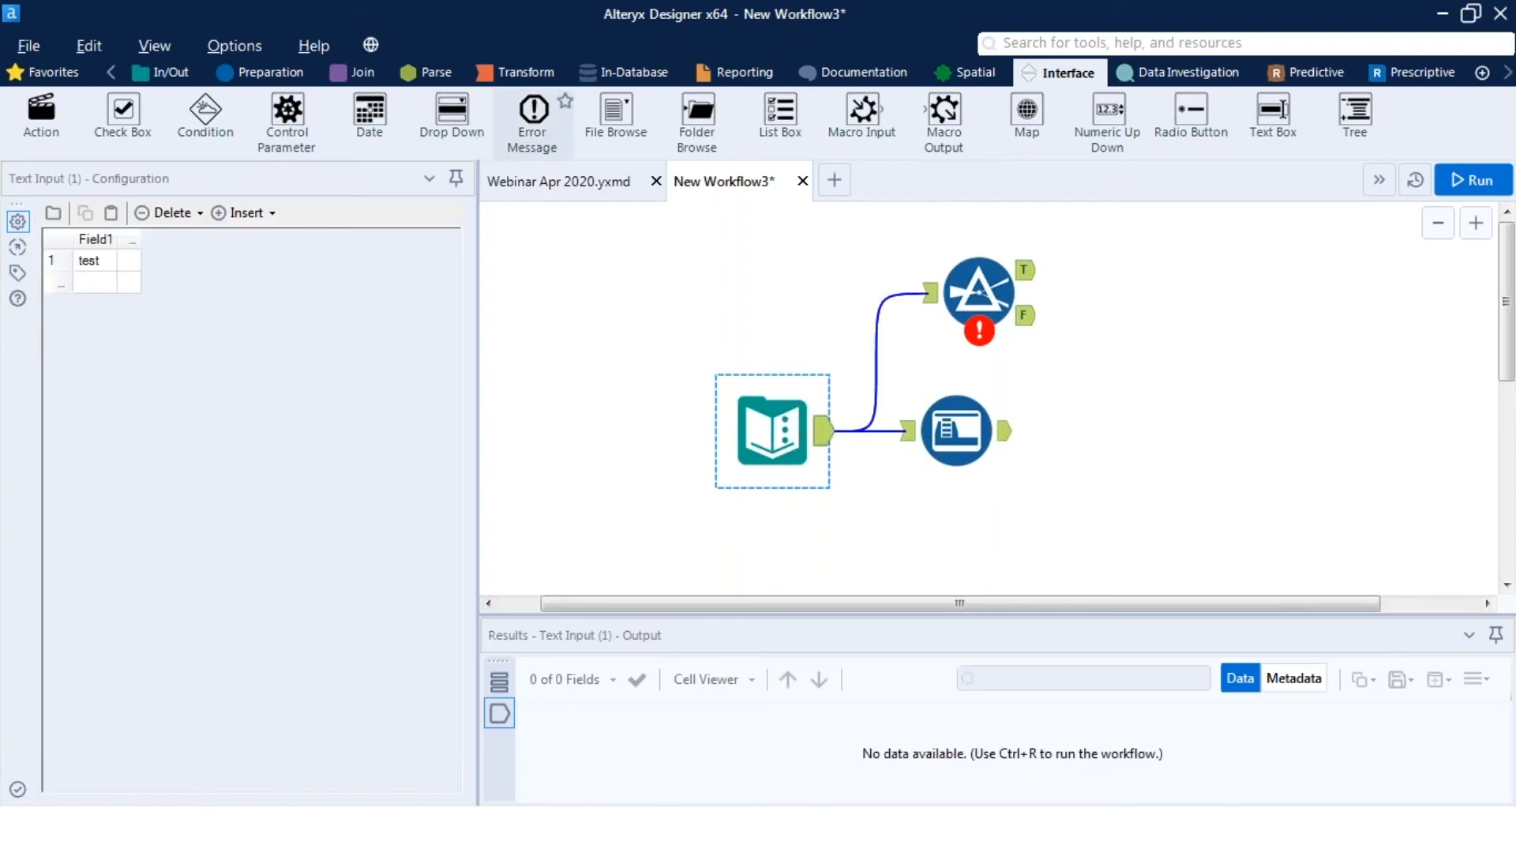
# Switch to the Webinar Apr 2020.yxmd workflow and view the Join tool's configuration and output records in an enlarged results pane.
pyautogui.click(559, 192)
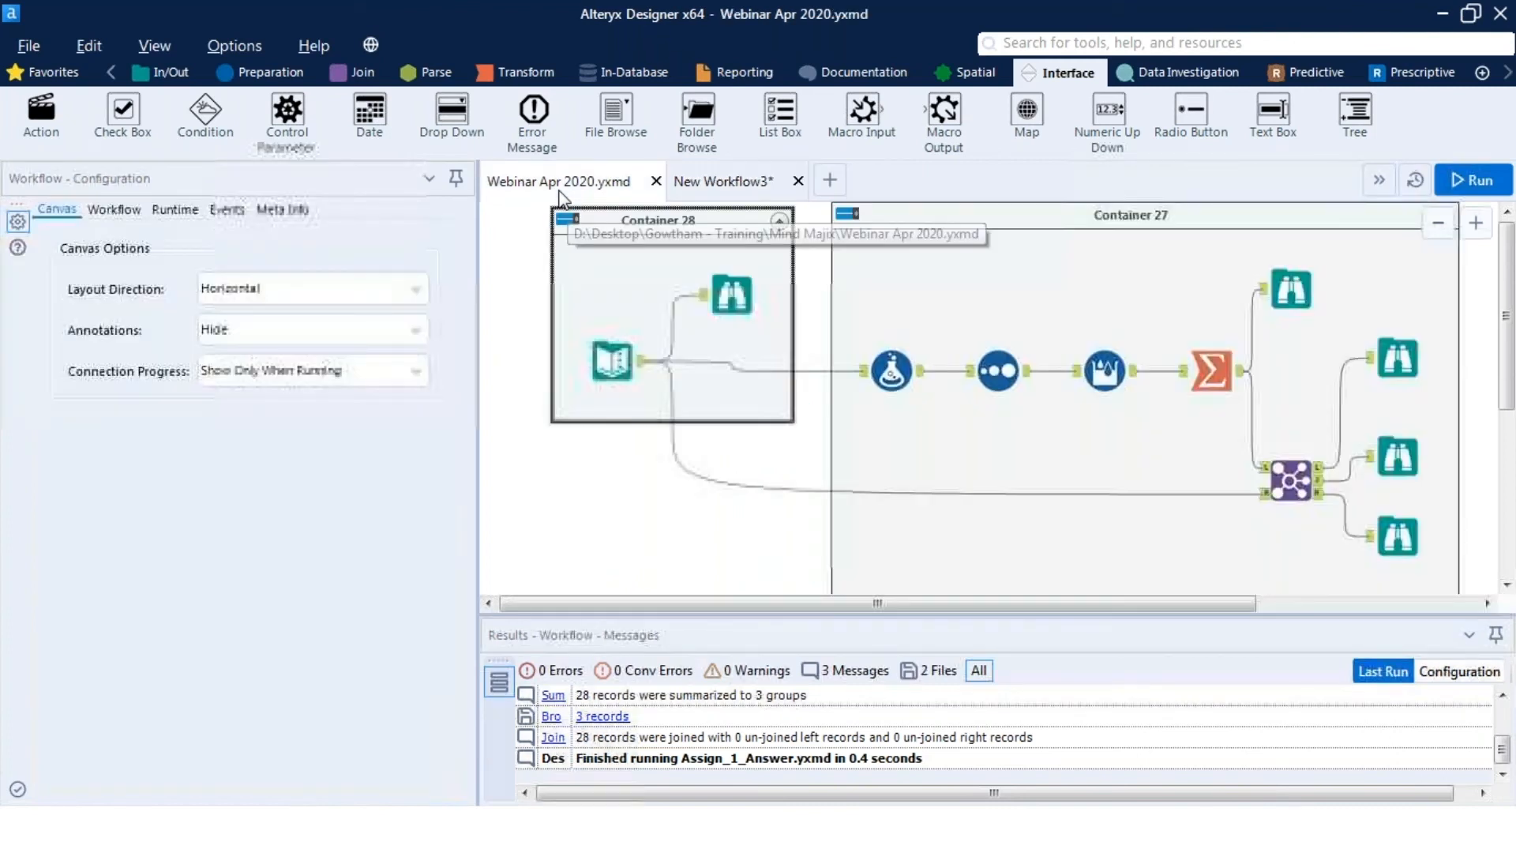
pyautogui.click(1155, 433)
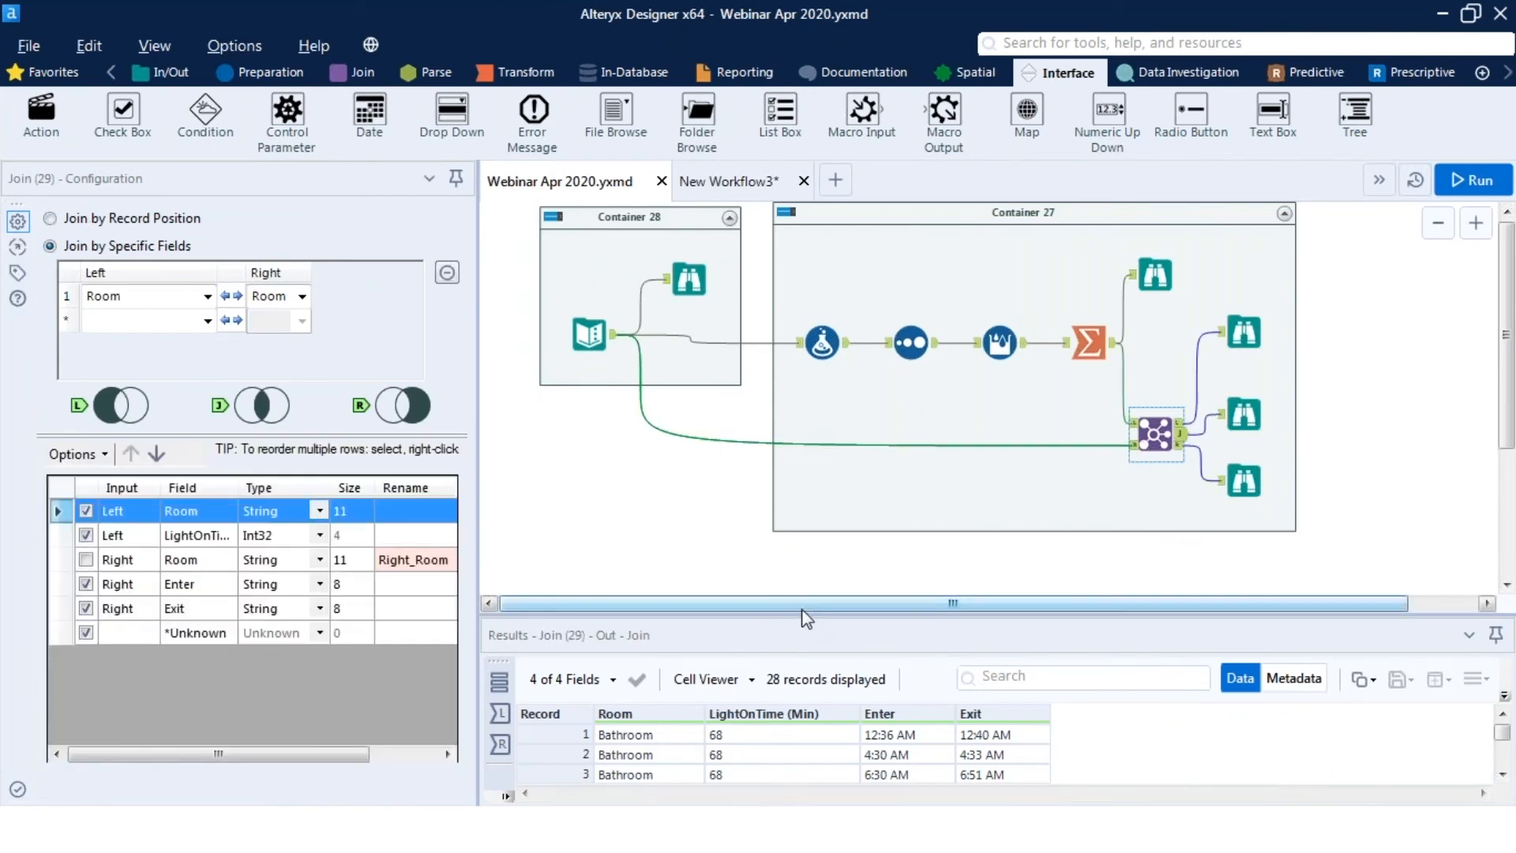
pyautogui.moveTo(821, 616); pyautogui.dragTo(826, 483)
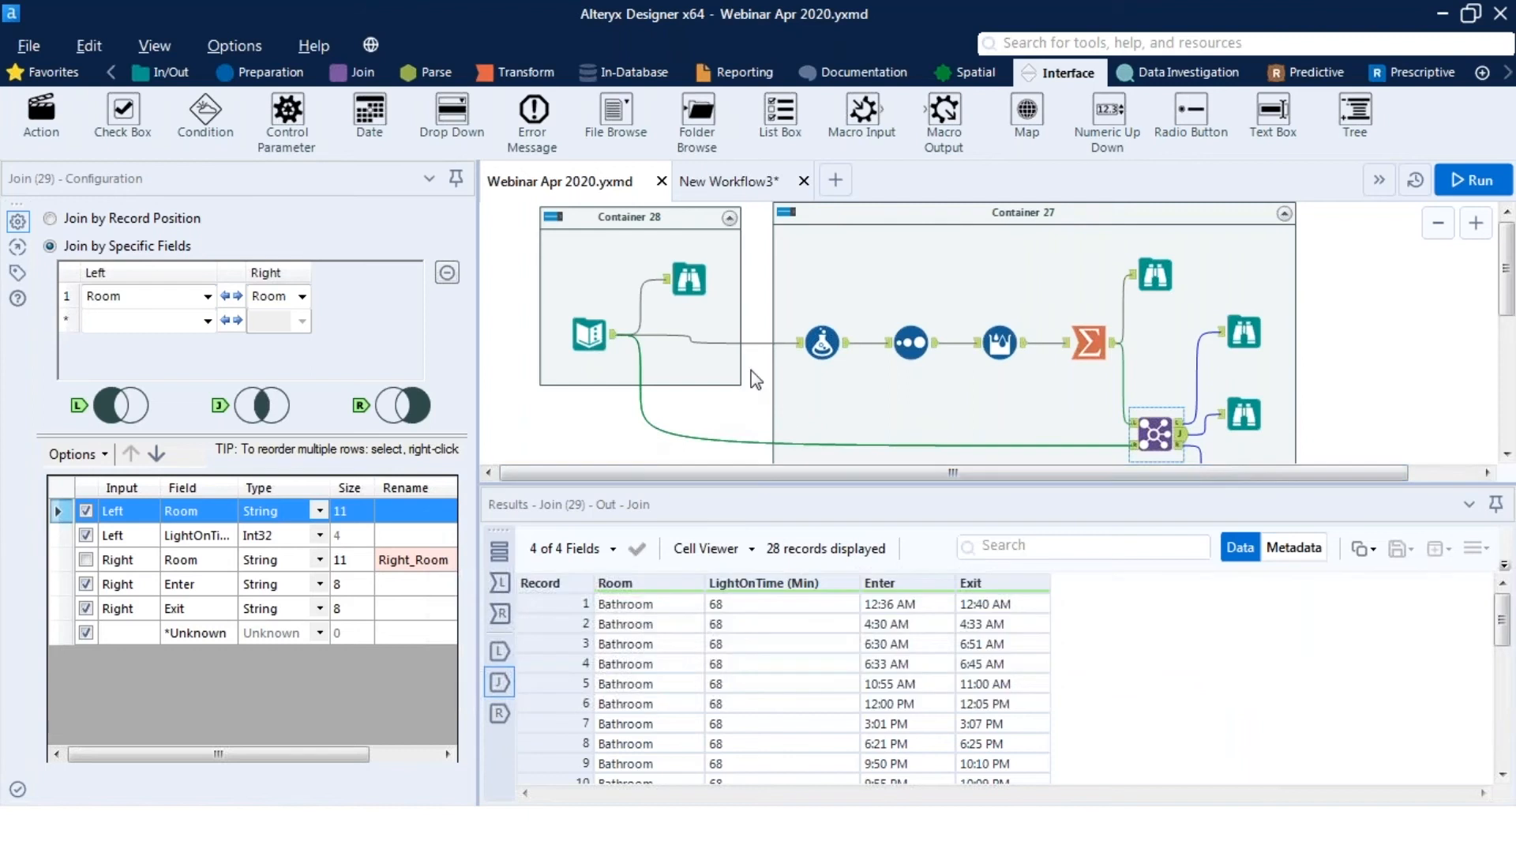
# Review the workflow type, constants and runtime settings of Webinar Apr 2020.yxmd, and shrink the results pane again.
pyautogui.click(1343, 365)
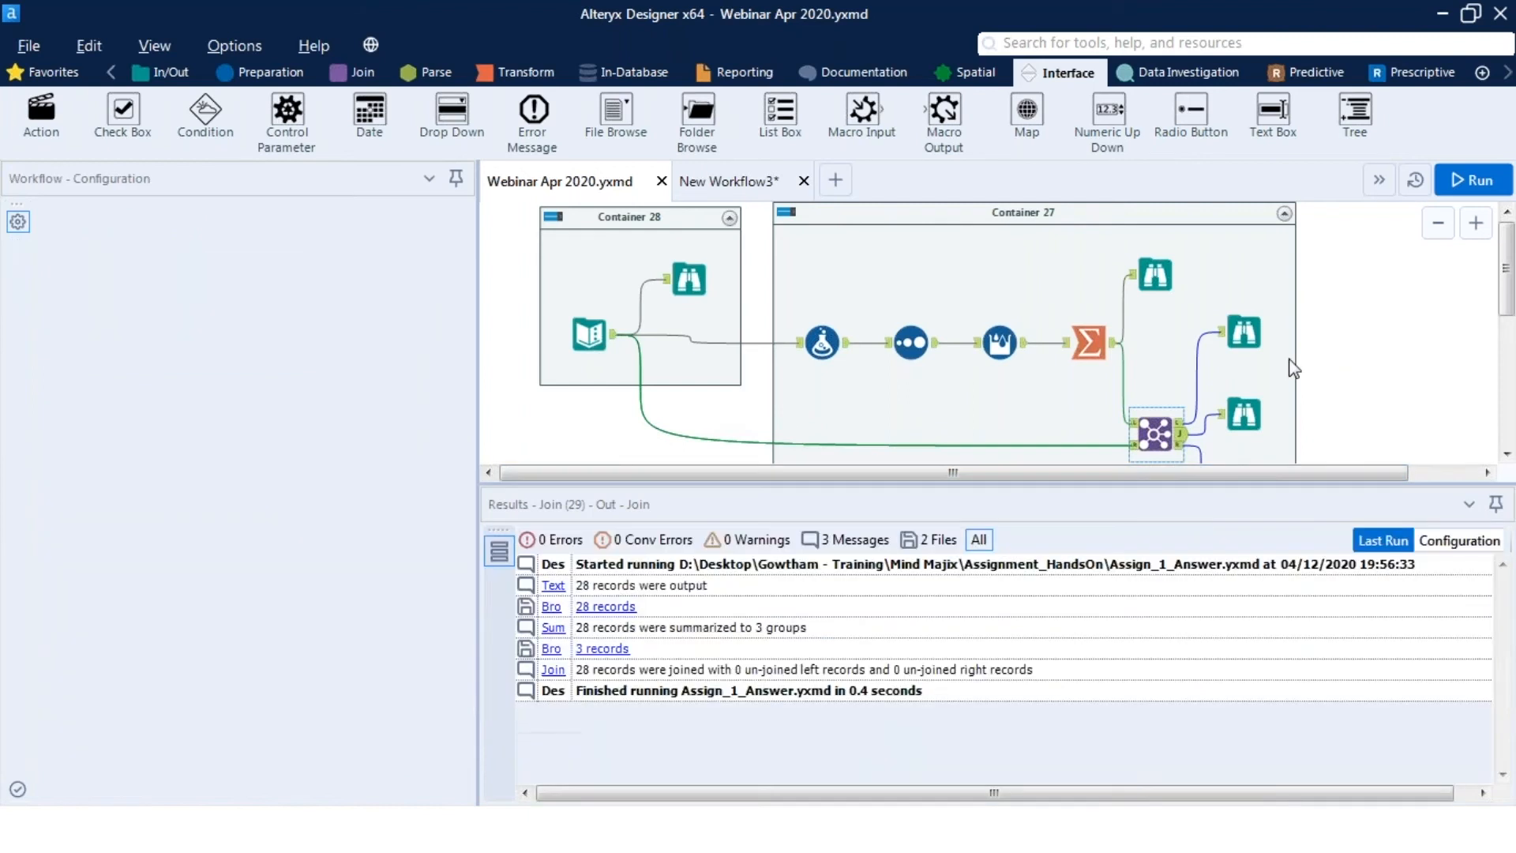
pyautogui.click(125, 210)
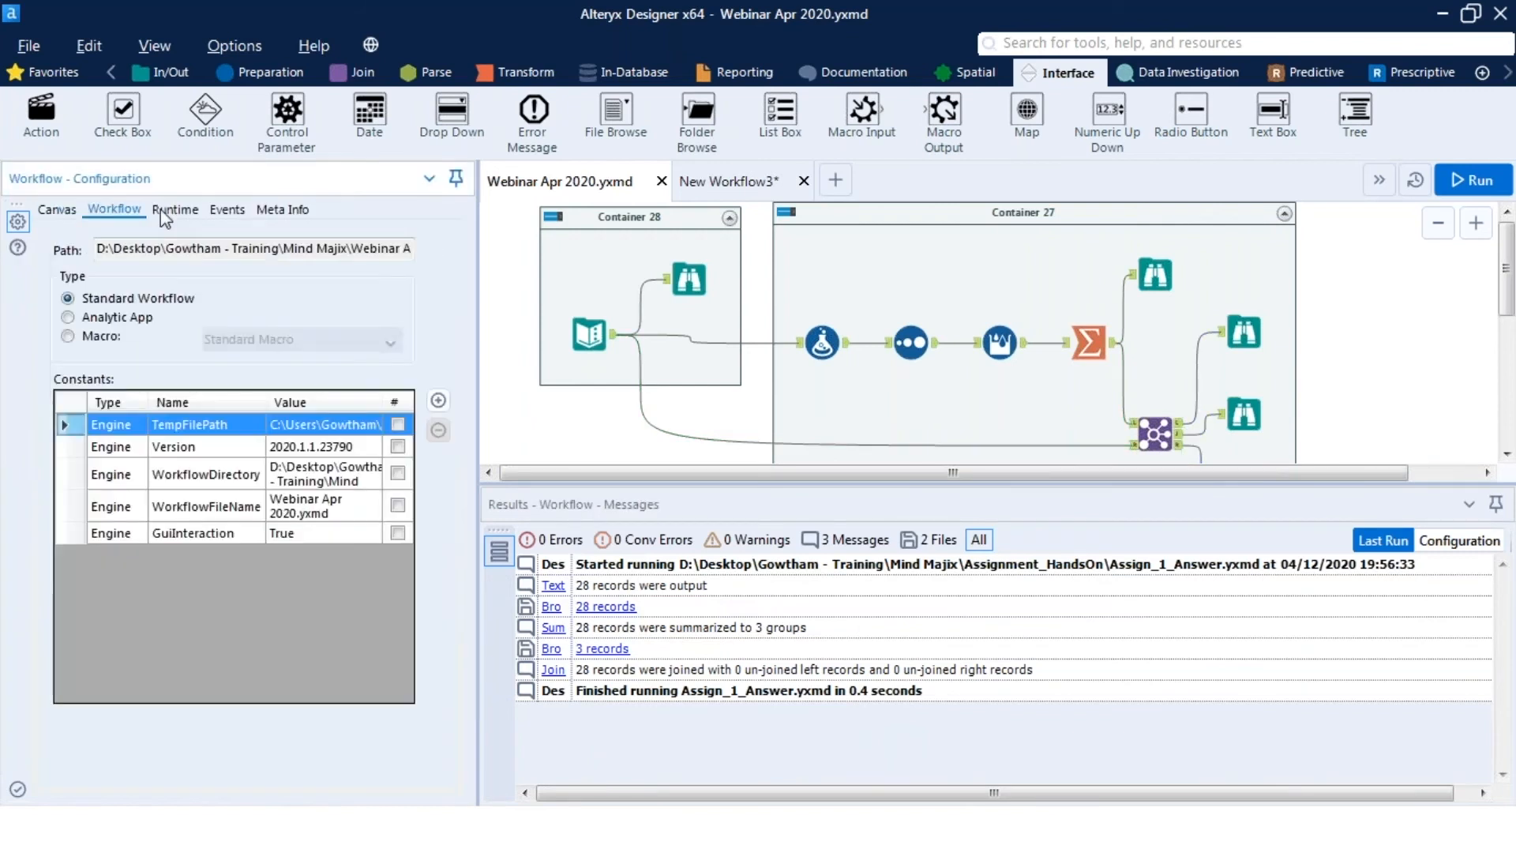
pyautogui.click(170, 211)
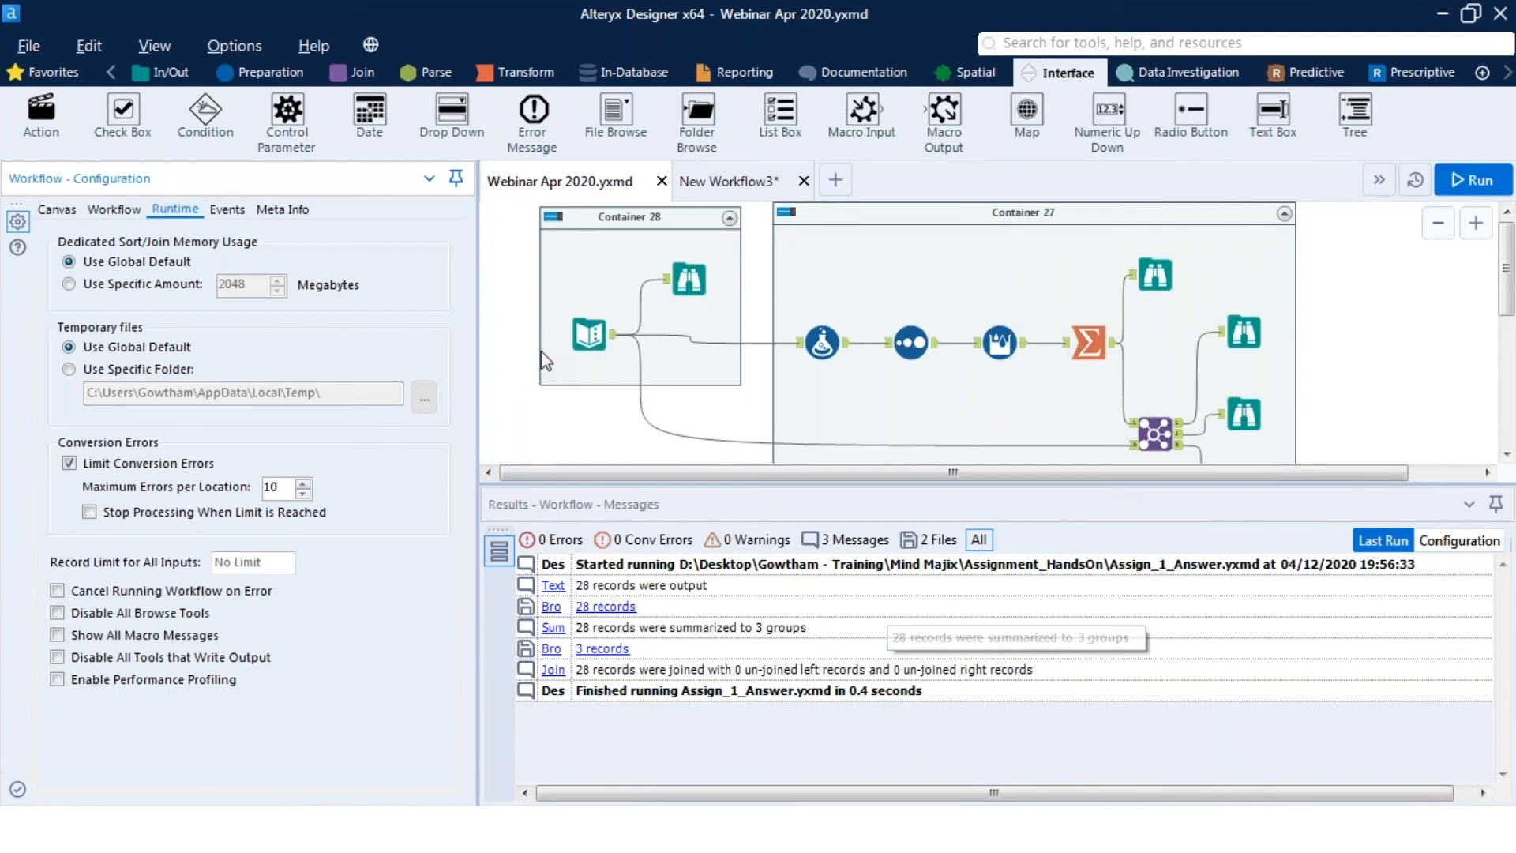
pyautogui.hotkey('alt', 'Tab')
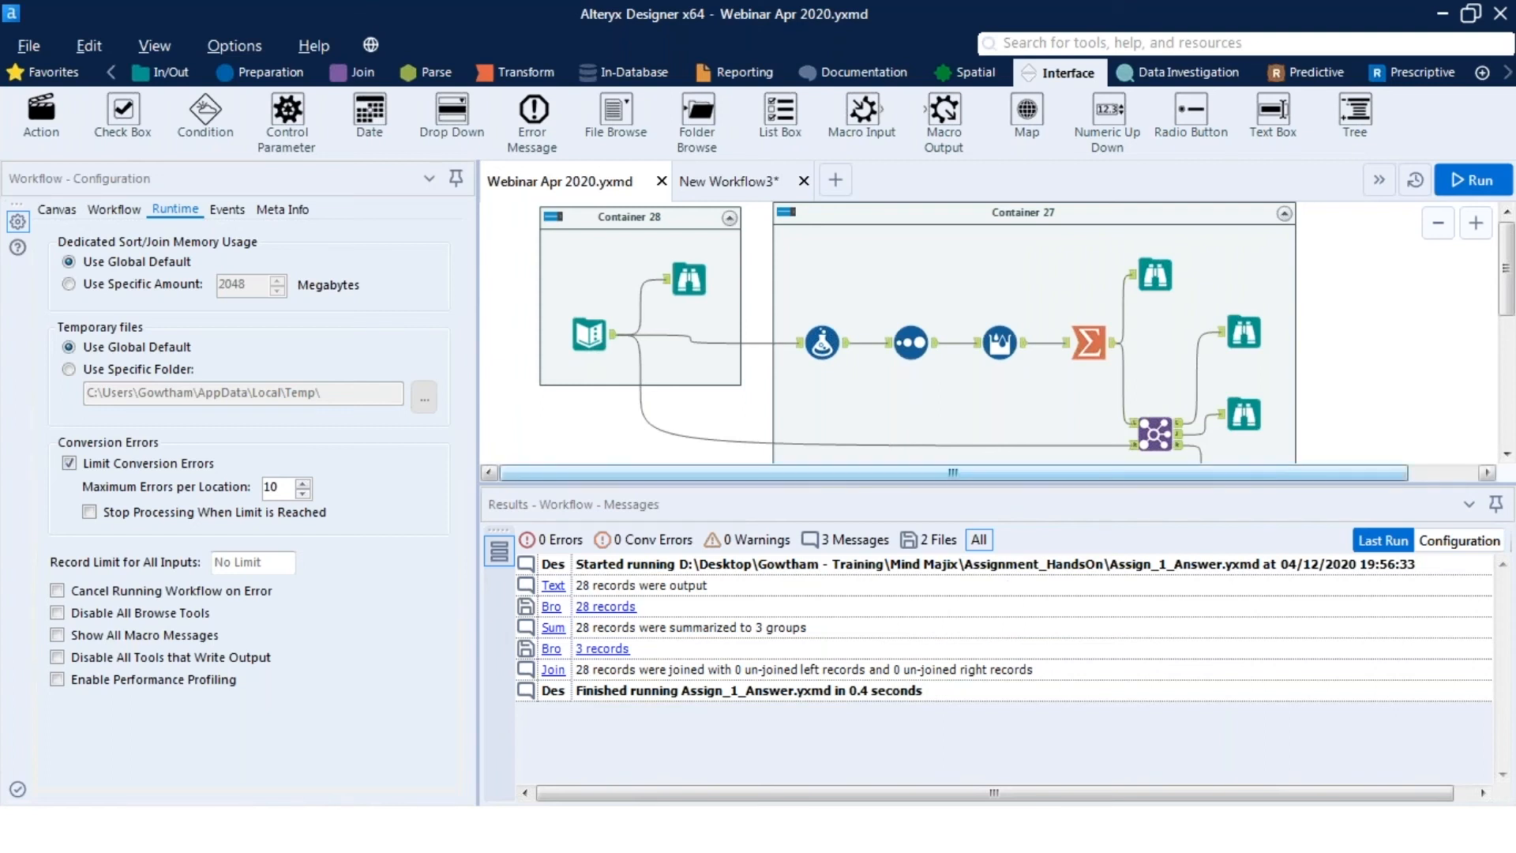
pyautogui.moveTo(790, 484); pyautogui.dragTo(790, 646)
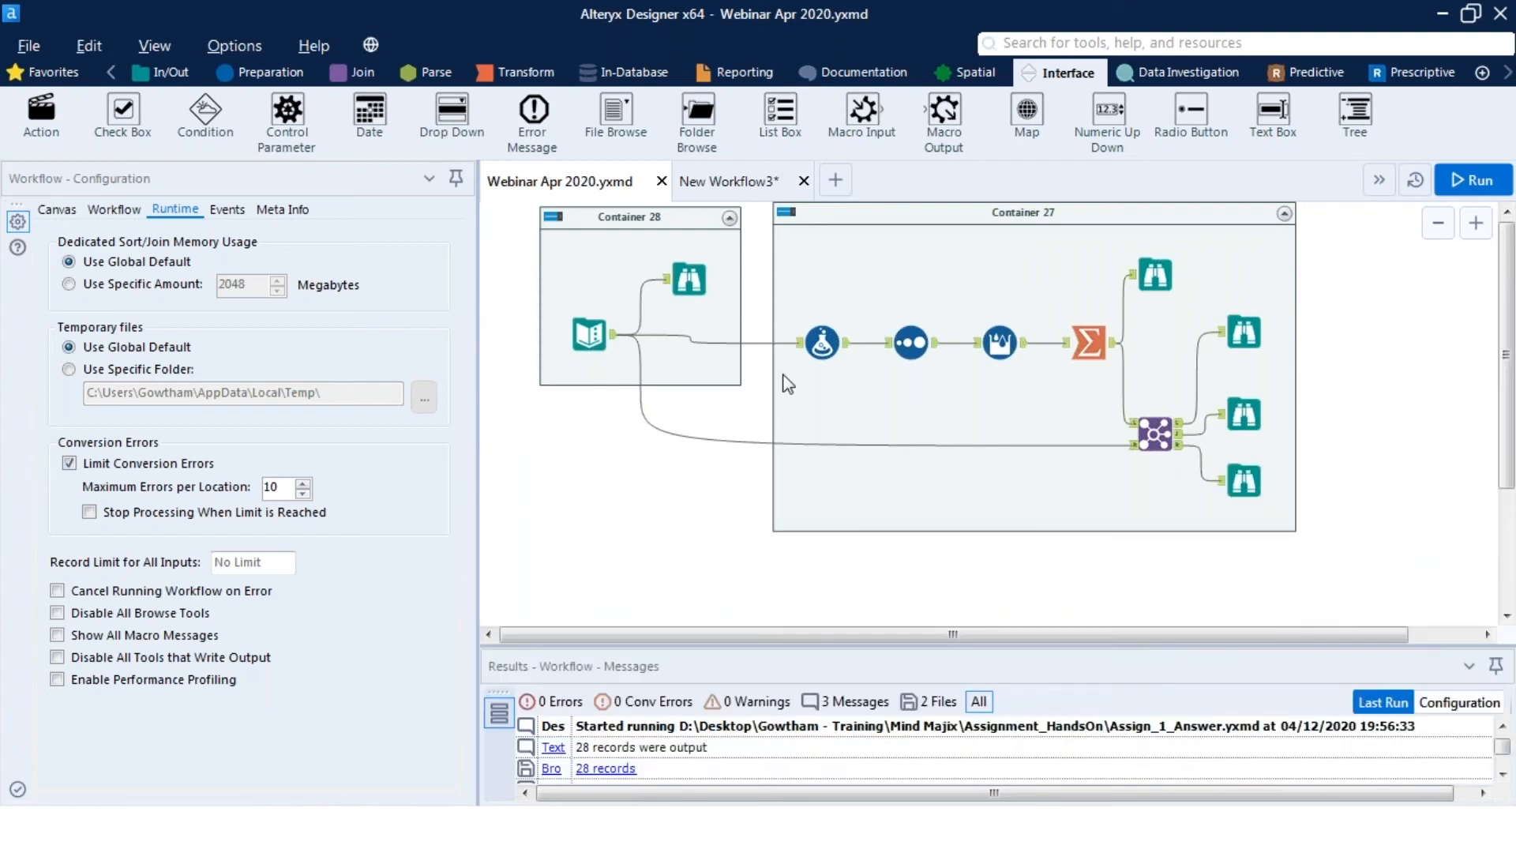
# Examine the Room, Enter and Exit values in the Text Input tool of Container 28, especially the Living Room rows.
pyautogui.click(589, 334)
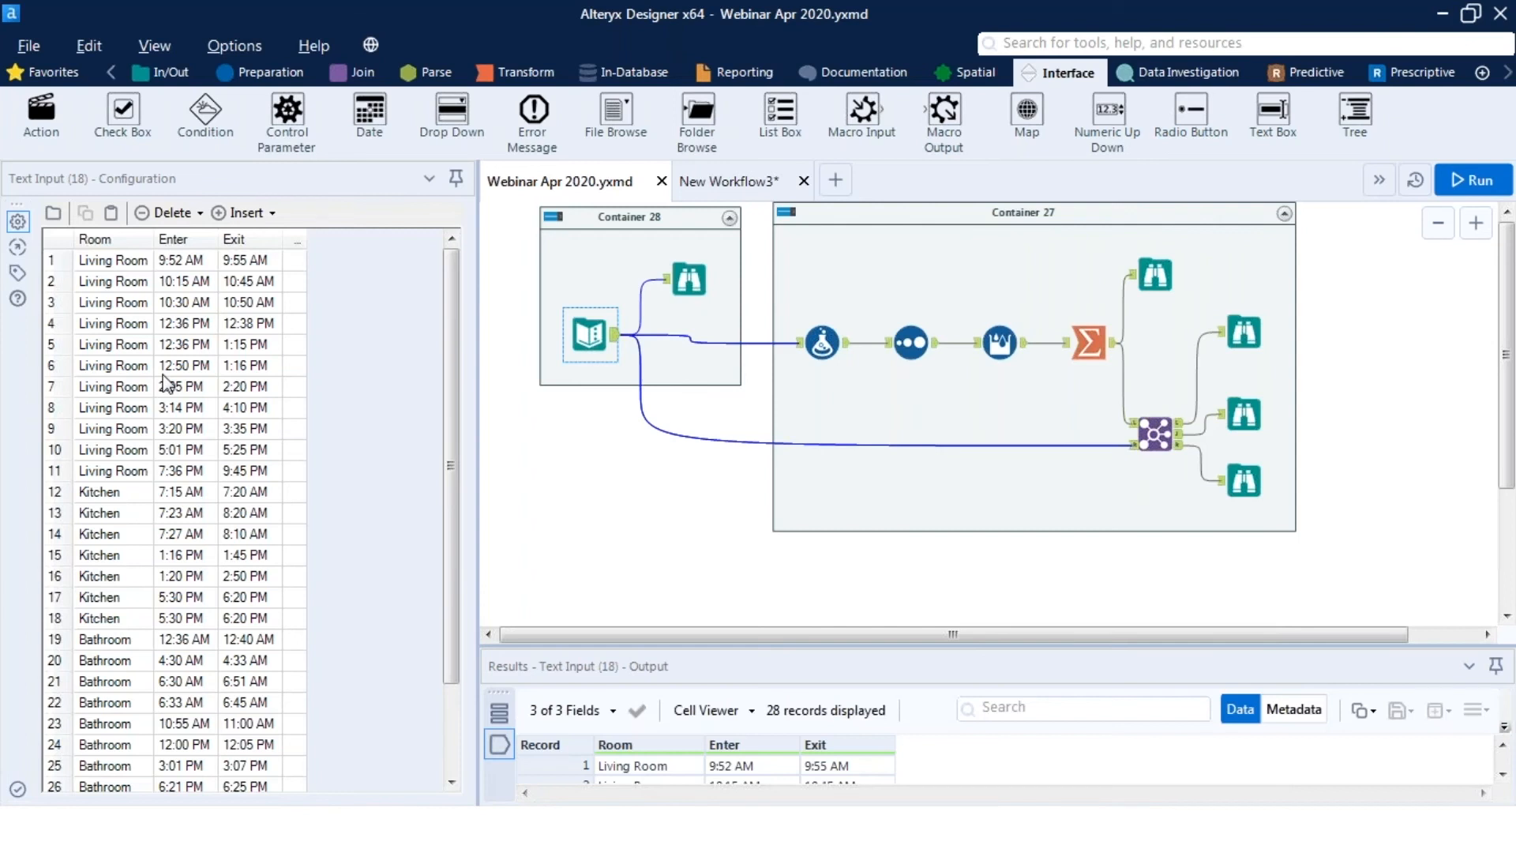
pyautogui.click(190, 432)
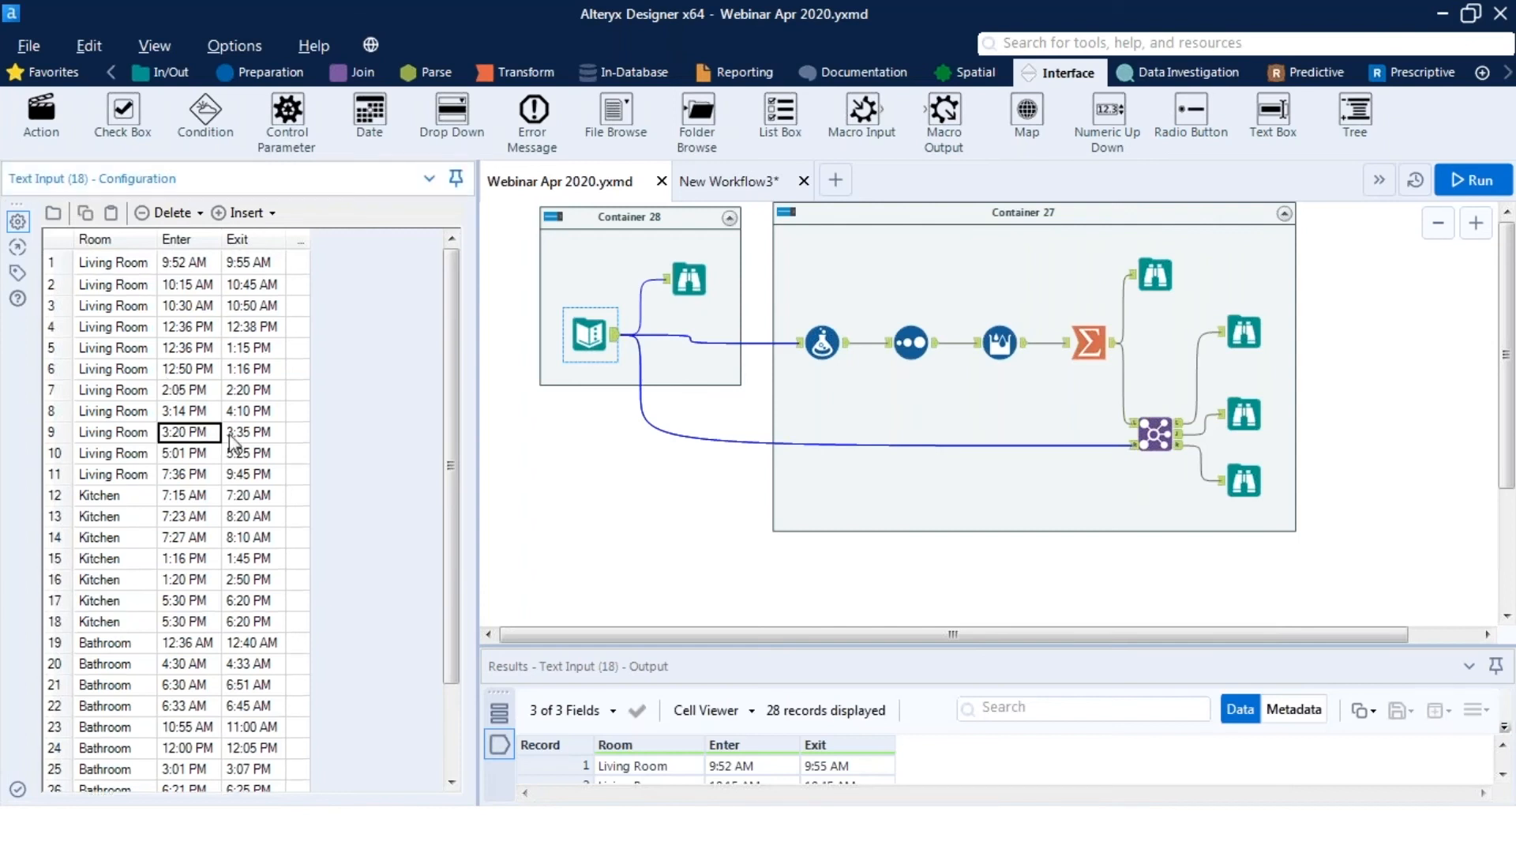
pyautogui.click(1468, 187)
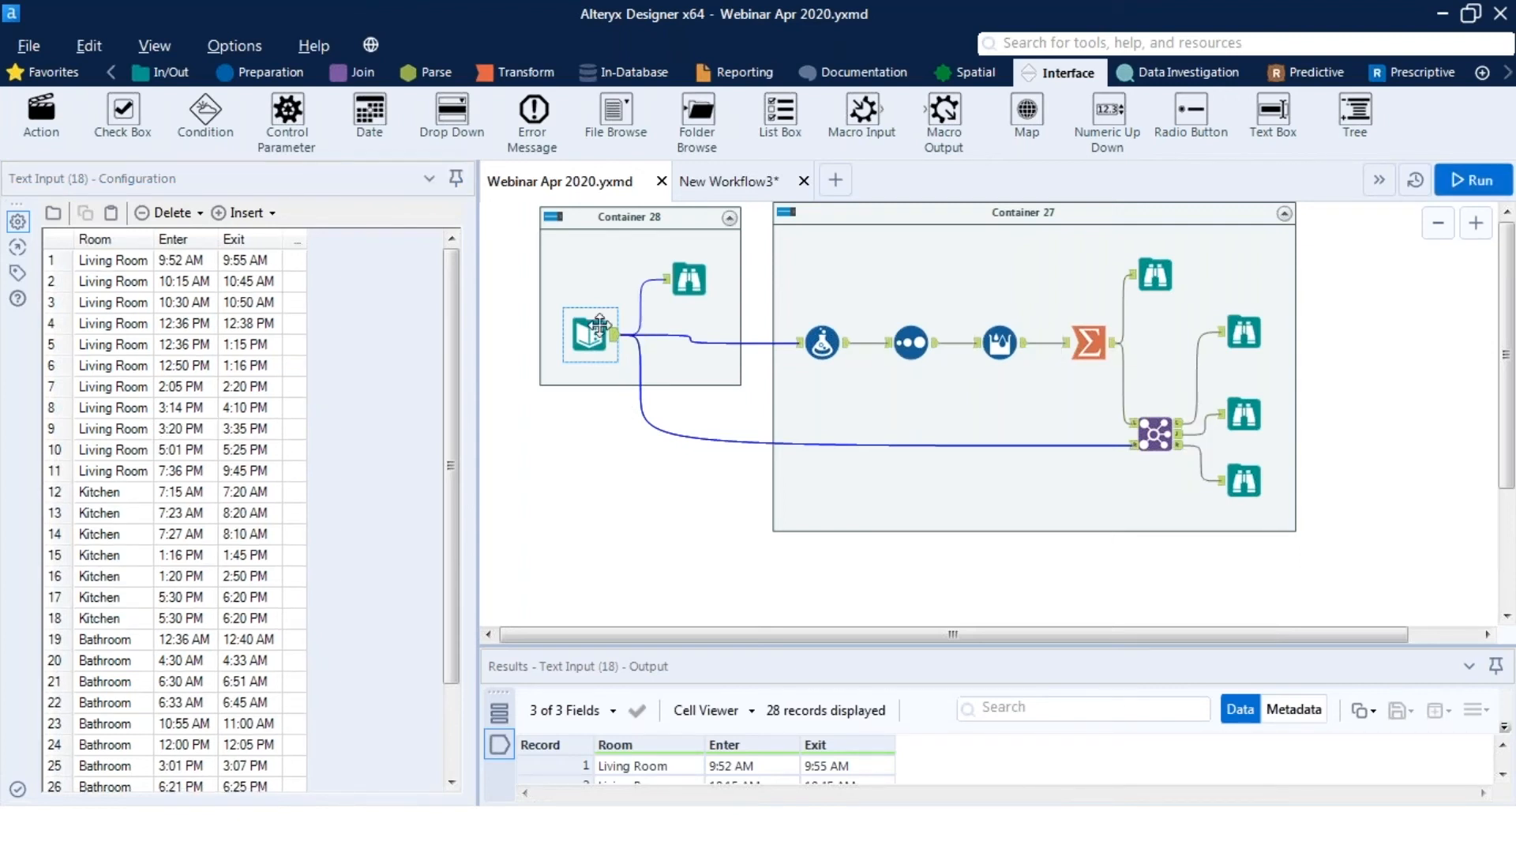
pyautogui.click(124, 263)
pyautogui.moveTo(126, 271); pyautogui.dragTo(266, 675)
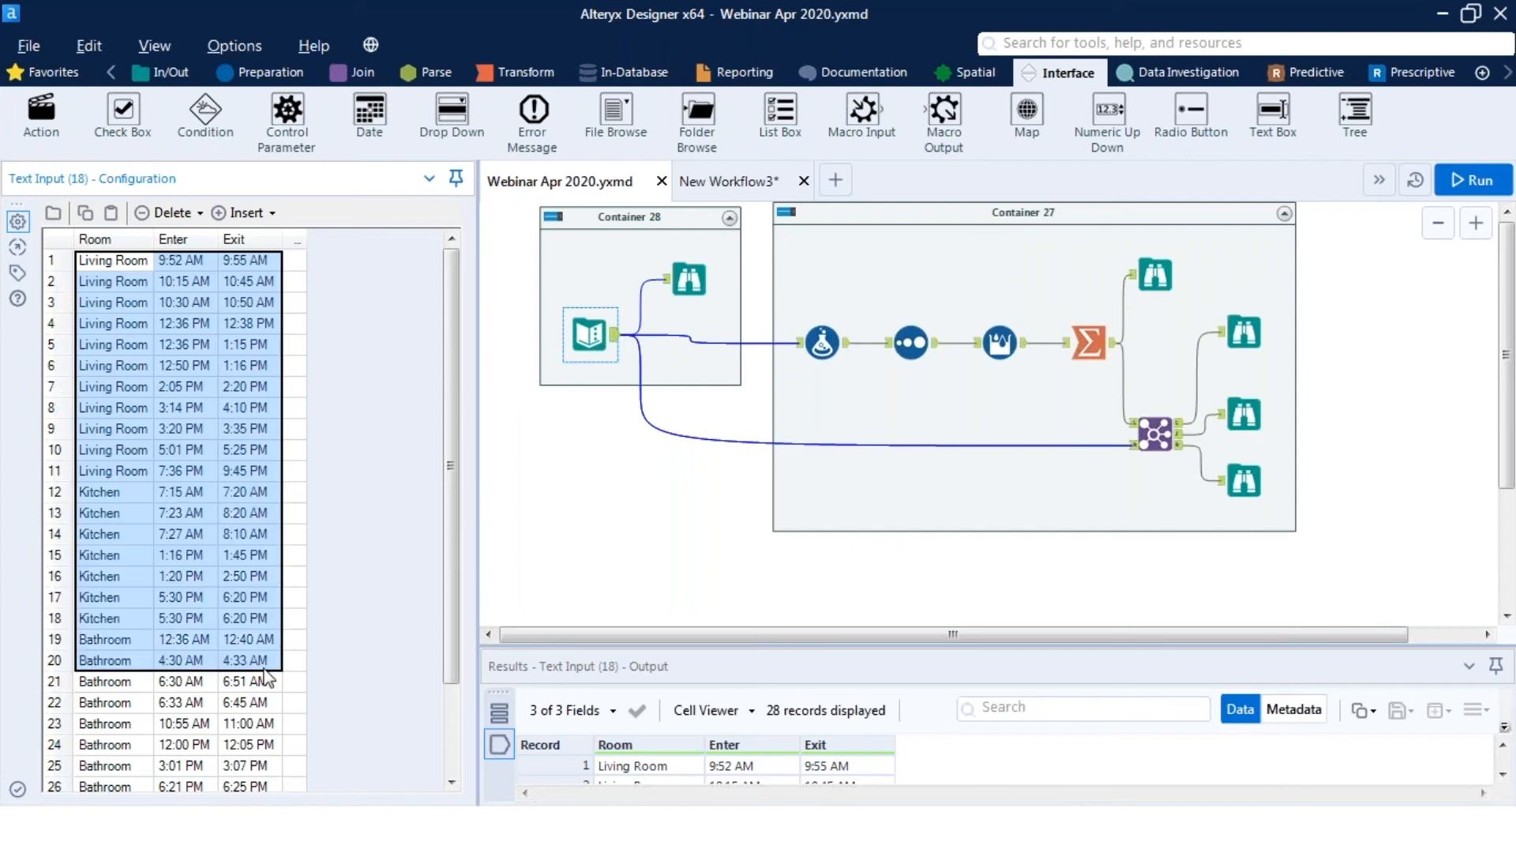
pyautogui.click(249, 430)
pyautogui.moveTo(115, 267); pyautogui.dragTo(253, 479)
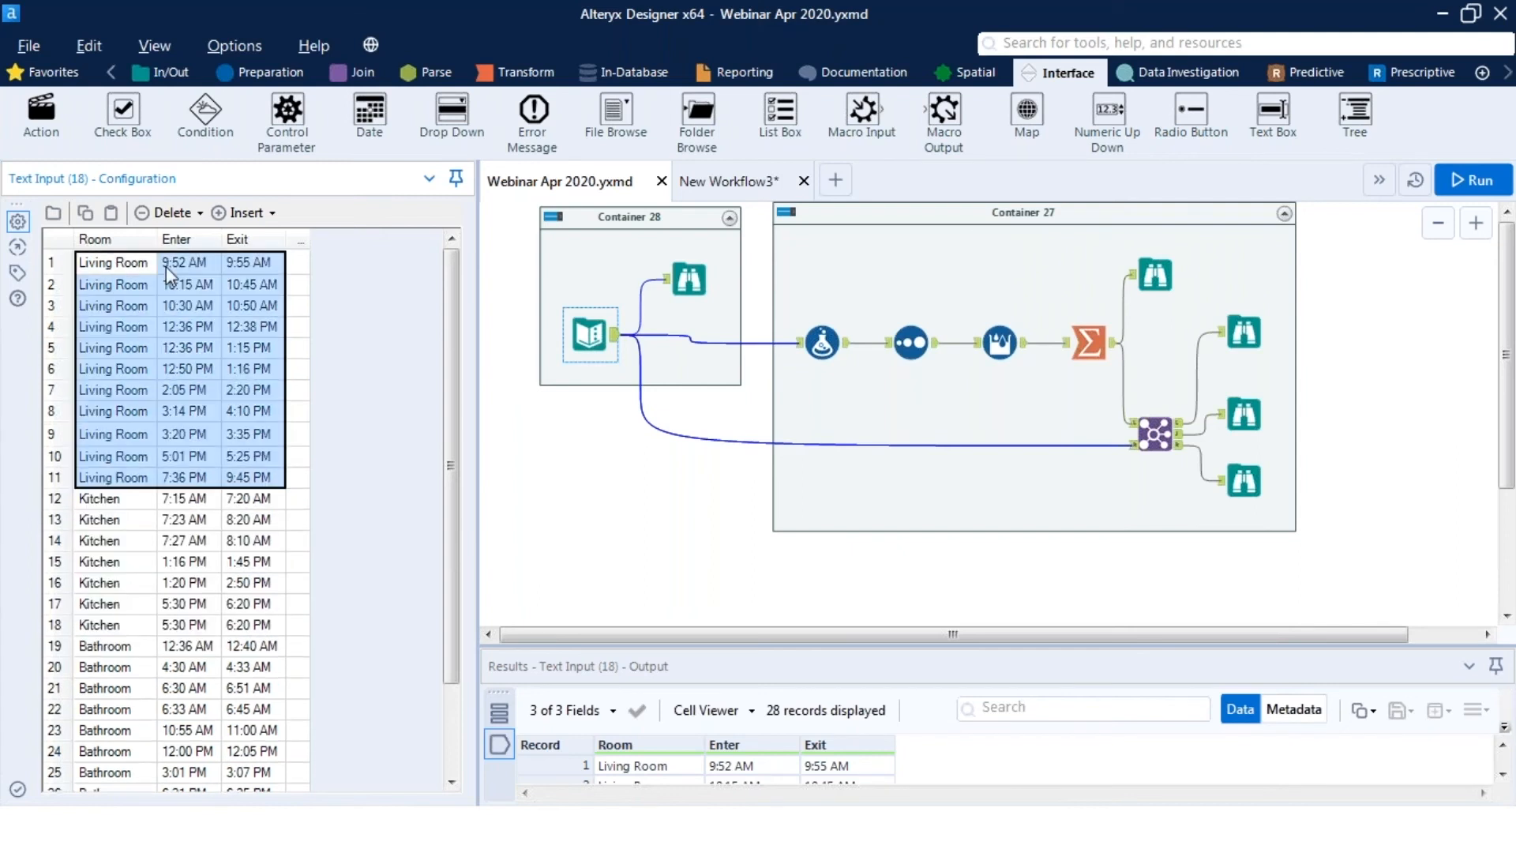
pyautogui.click(117, 262)
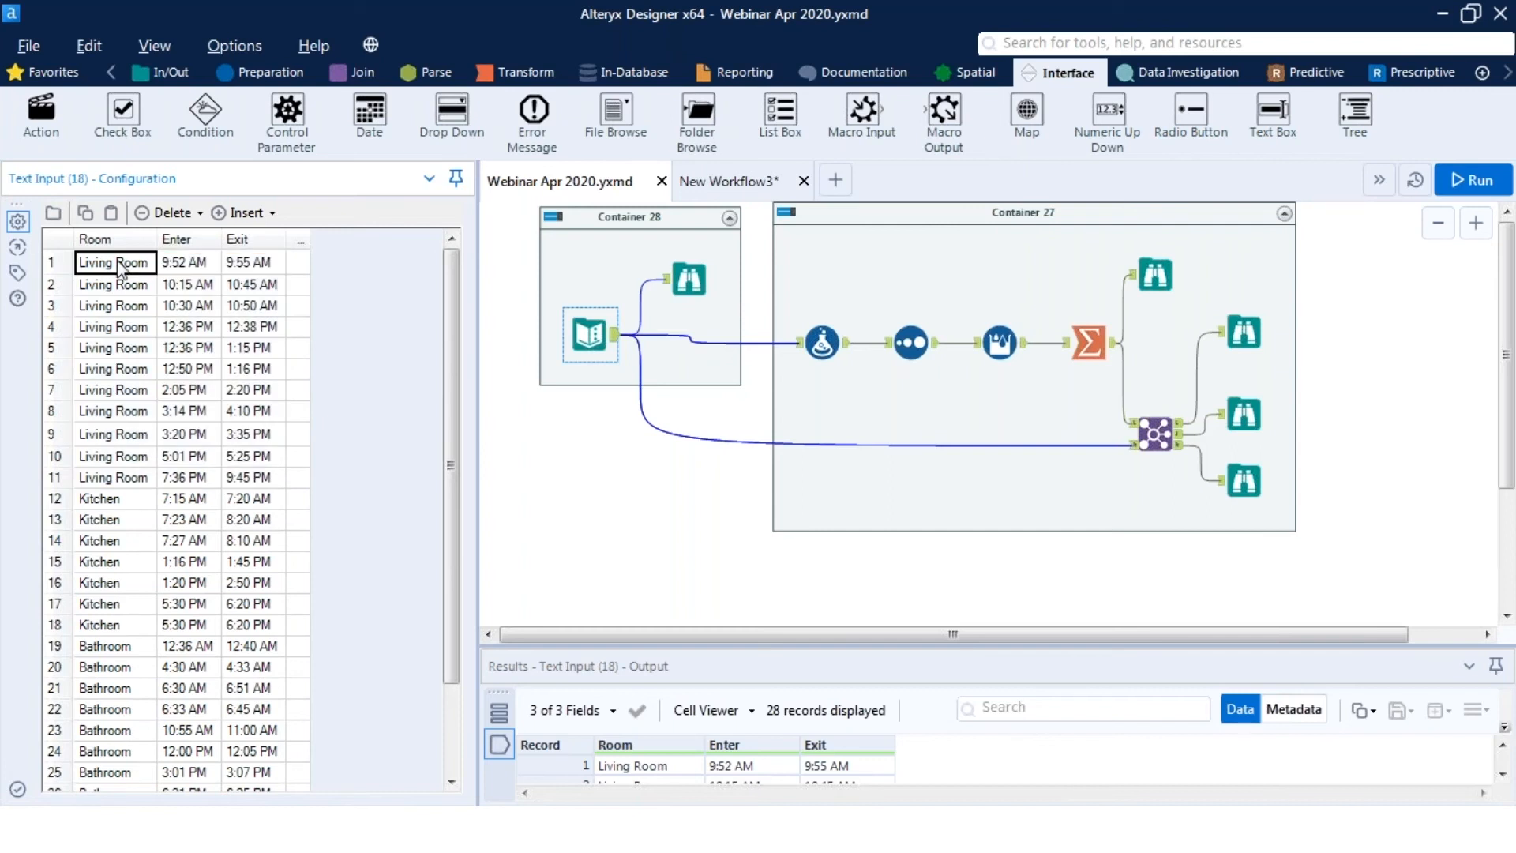
pyautogui.moveTo(120, 268); pyautogui.dragTo(265, 731)
pyautogui.click(188, 368)
pyautogui.click(189, 264)
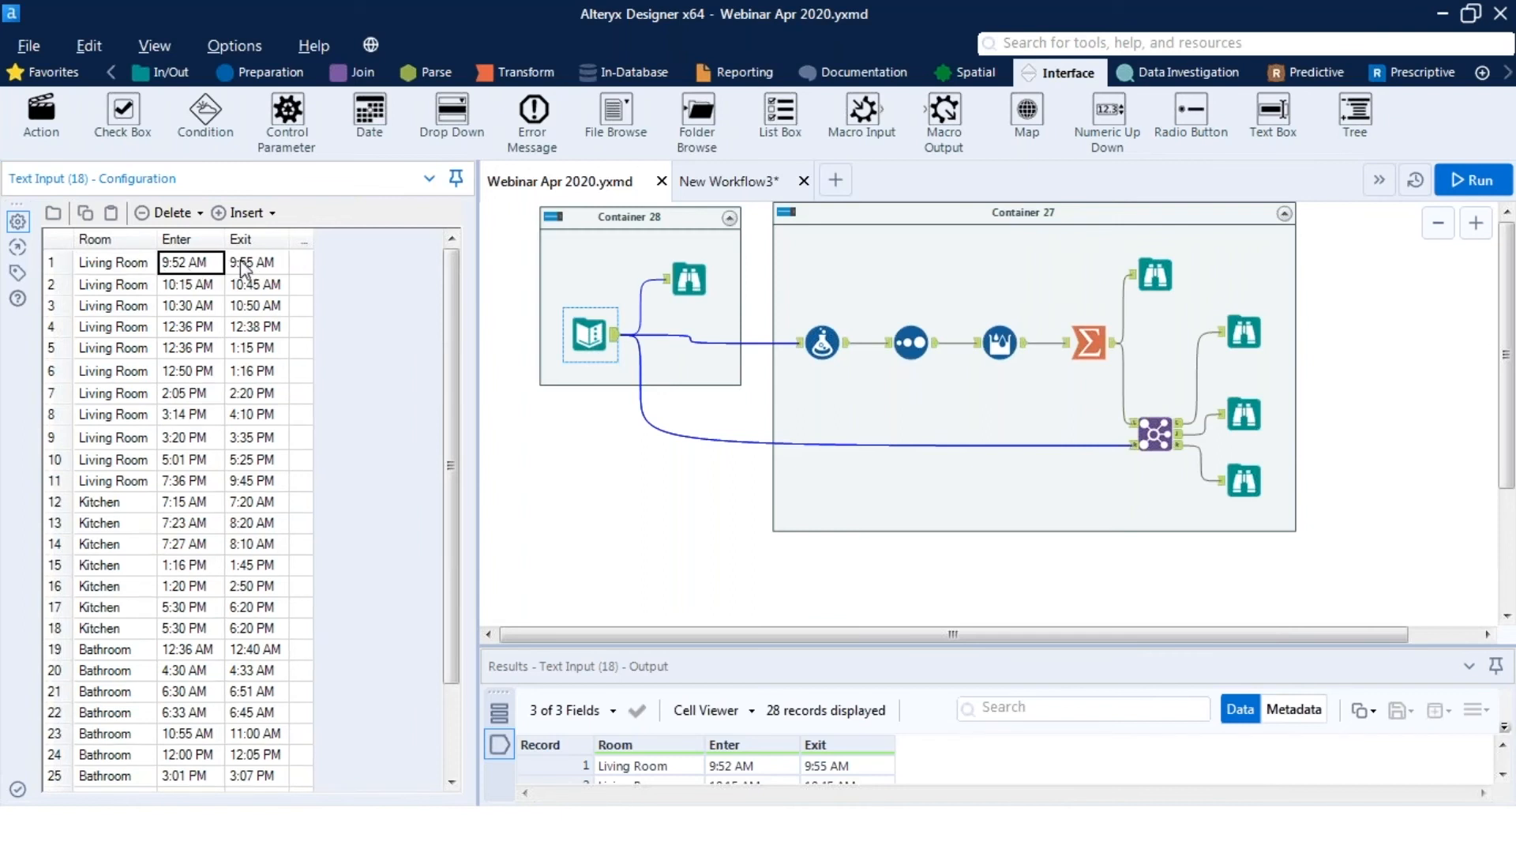
pyautogui.click(240, 266)
pyautogui.click(179, 269)
pyautogui.moveTo(122, 262); pyautogui.dragTo(141, 480)
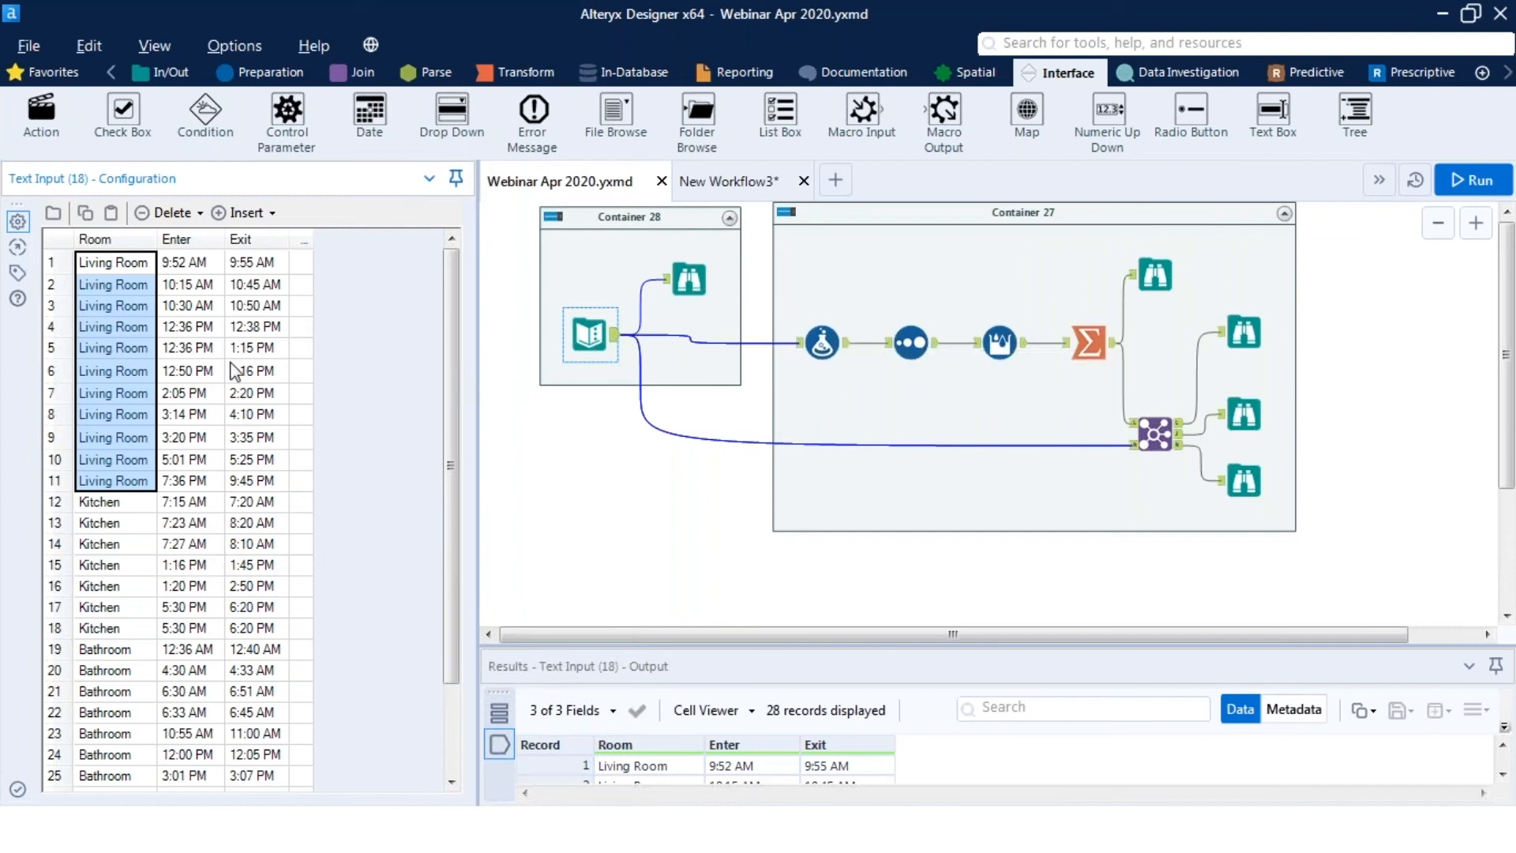
# Examine the Enter and Exit times of the Living Room rows in the Text Input data, focusing on the first row.
pyautogui.click(131, 305)
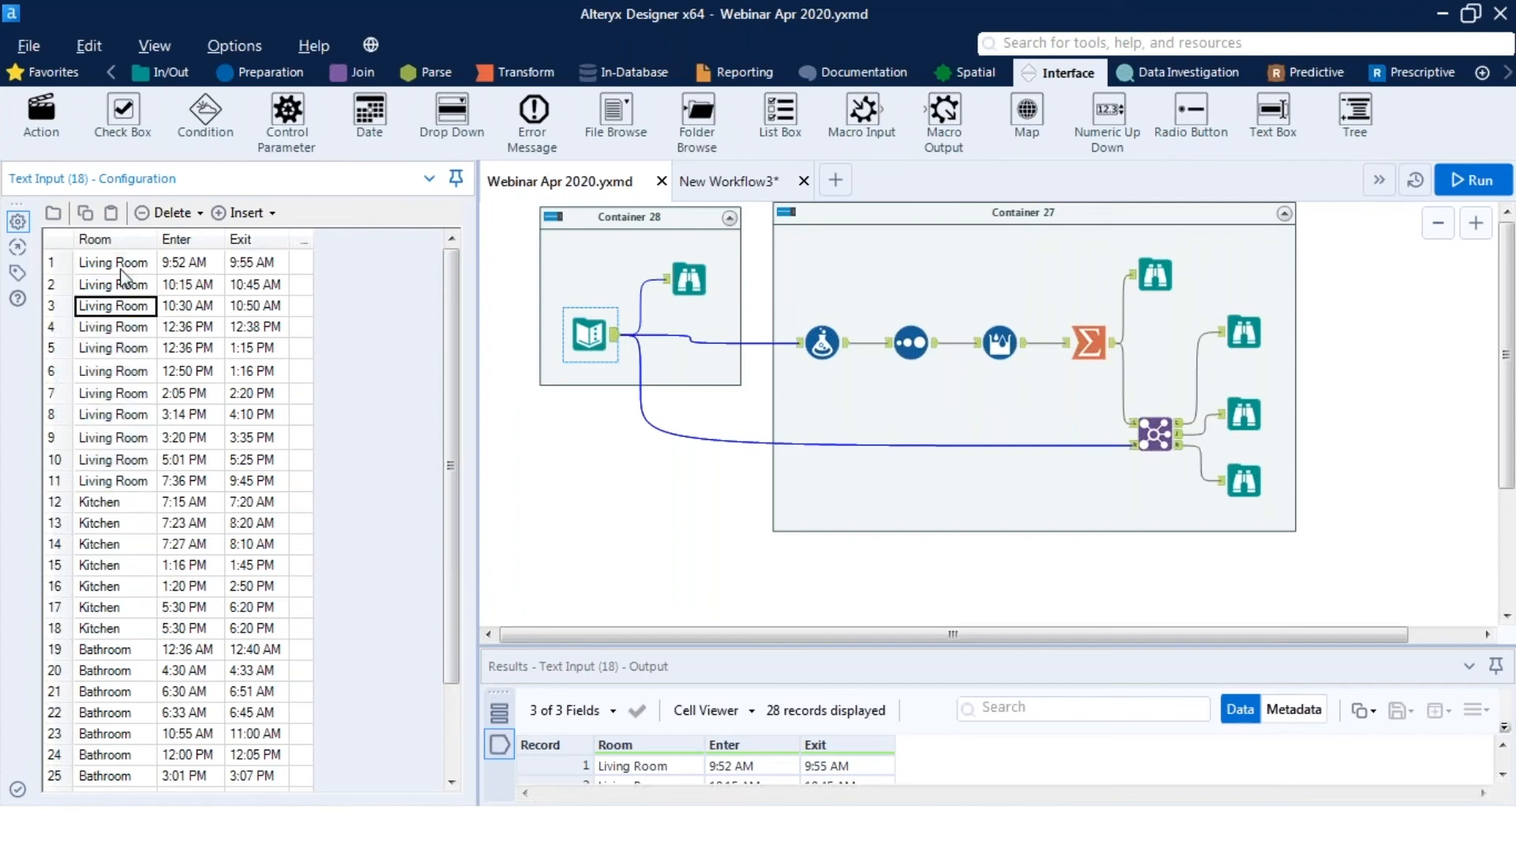
pyautogui.click(121, 269)
pyautogui.moveTo(120, 269); pyautogui.dragTo(256, 484)
pyautogui.click(253, 265)
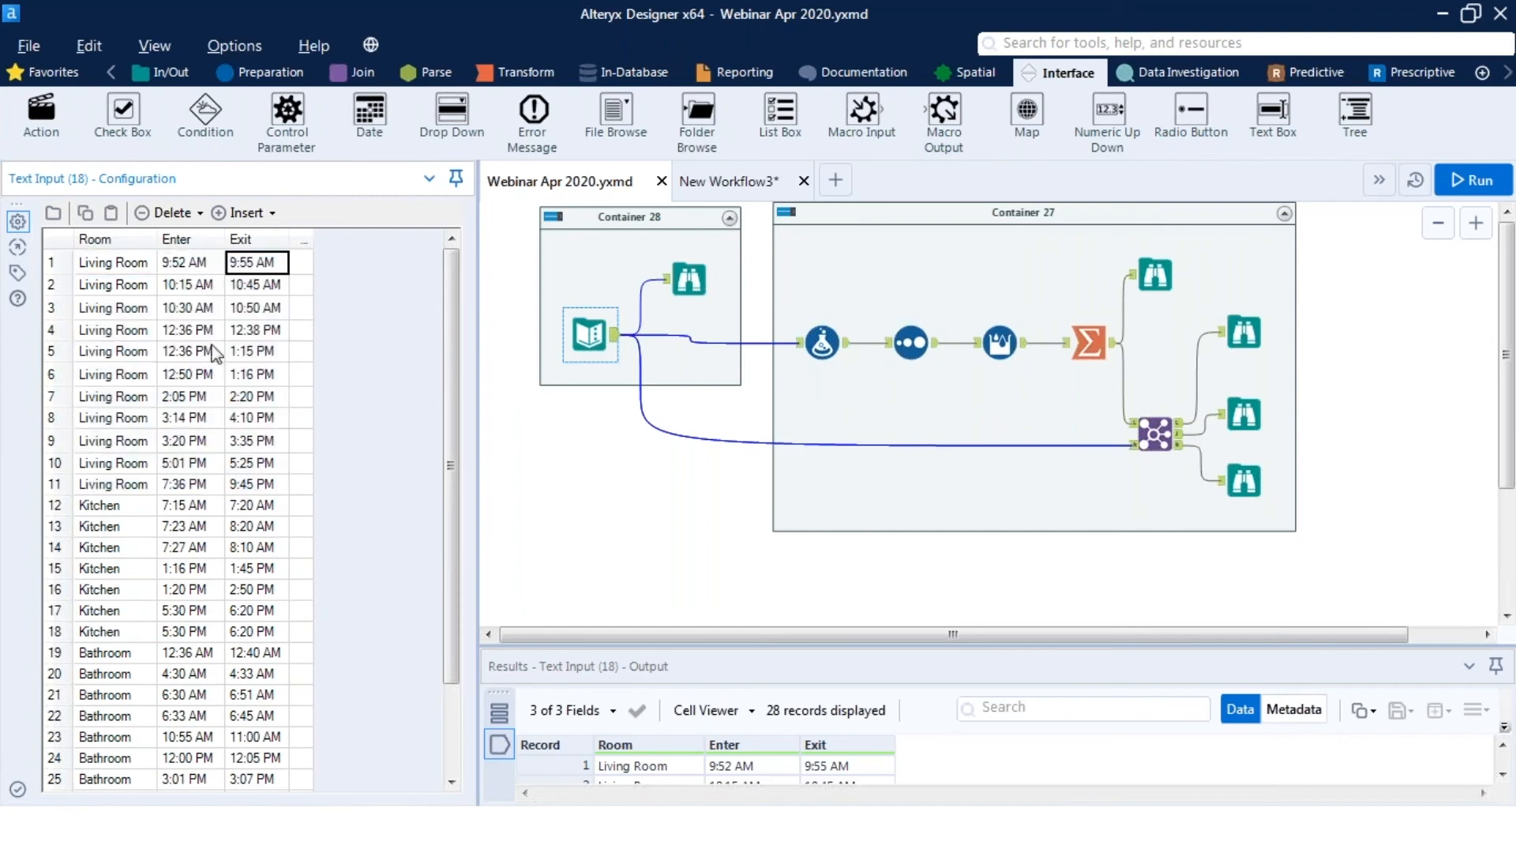
pyautogui.press('Left')
pyautogui.press('Right')
pyautogui.click(188, 268)
pyautogui.press('Tab')
pyautogui.click(943, 251)
pyautogui.click(771, 349)
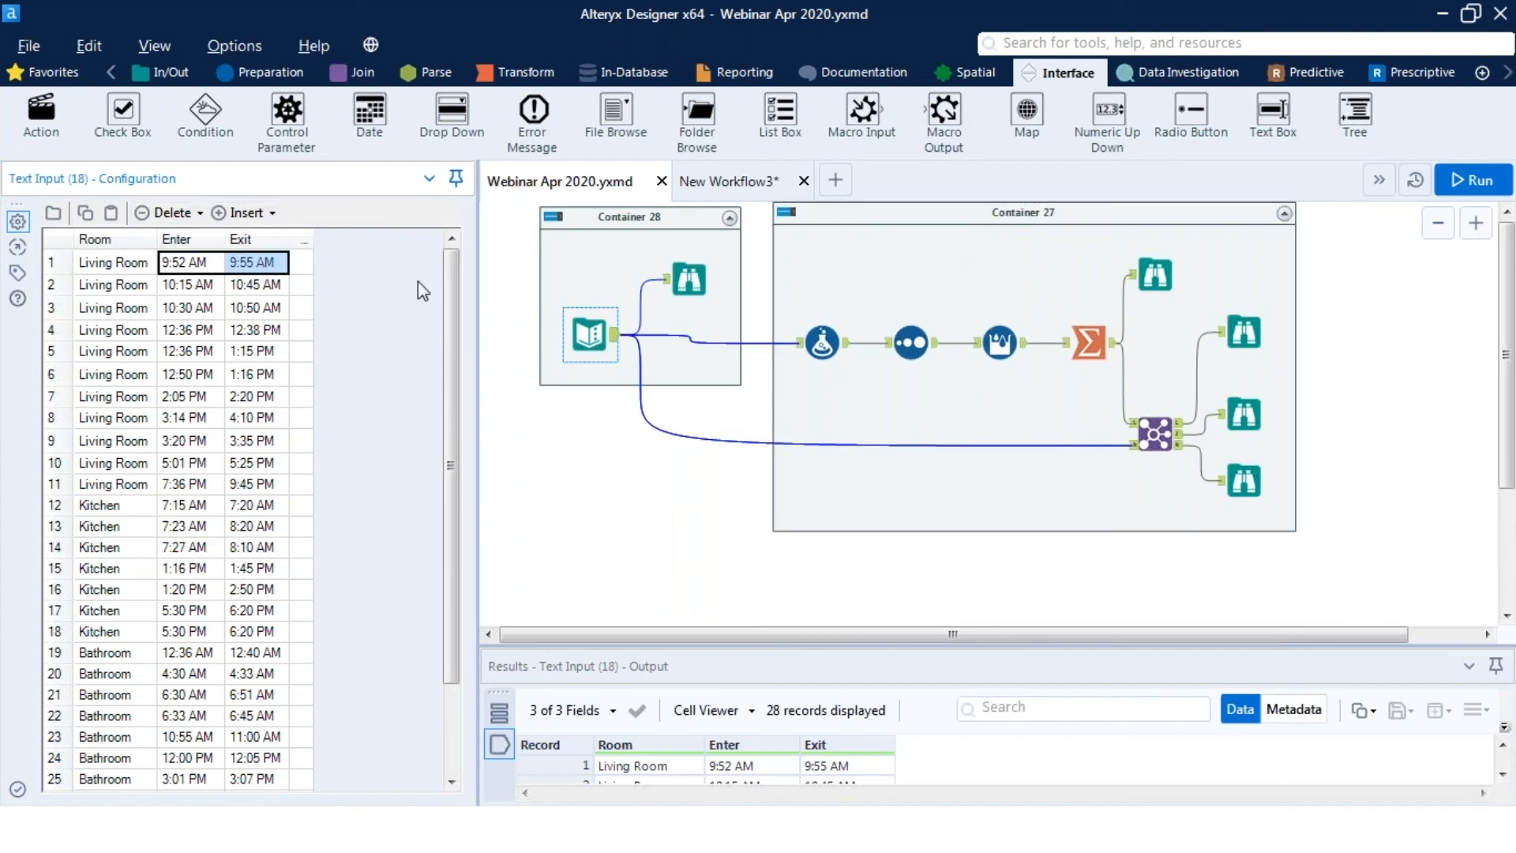
# Review the configurations of the Formula, Sort, Text Input and Browse tools, ending on the Sort by Room and Enter_time.
pyautogui.click(816, 342)
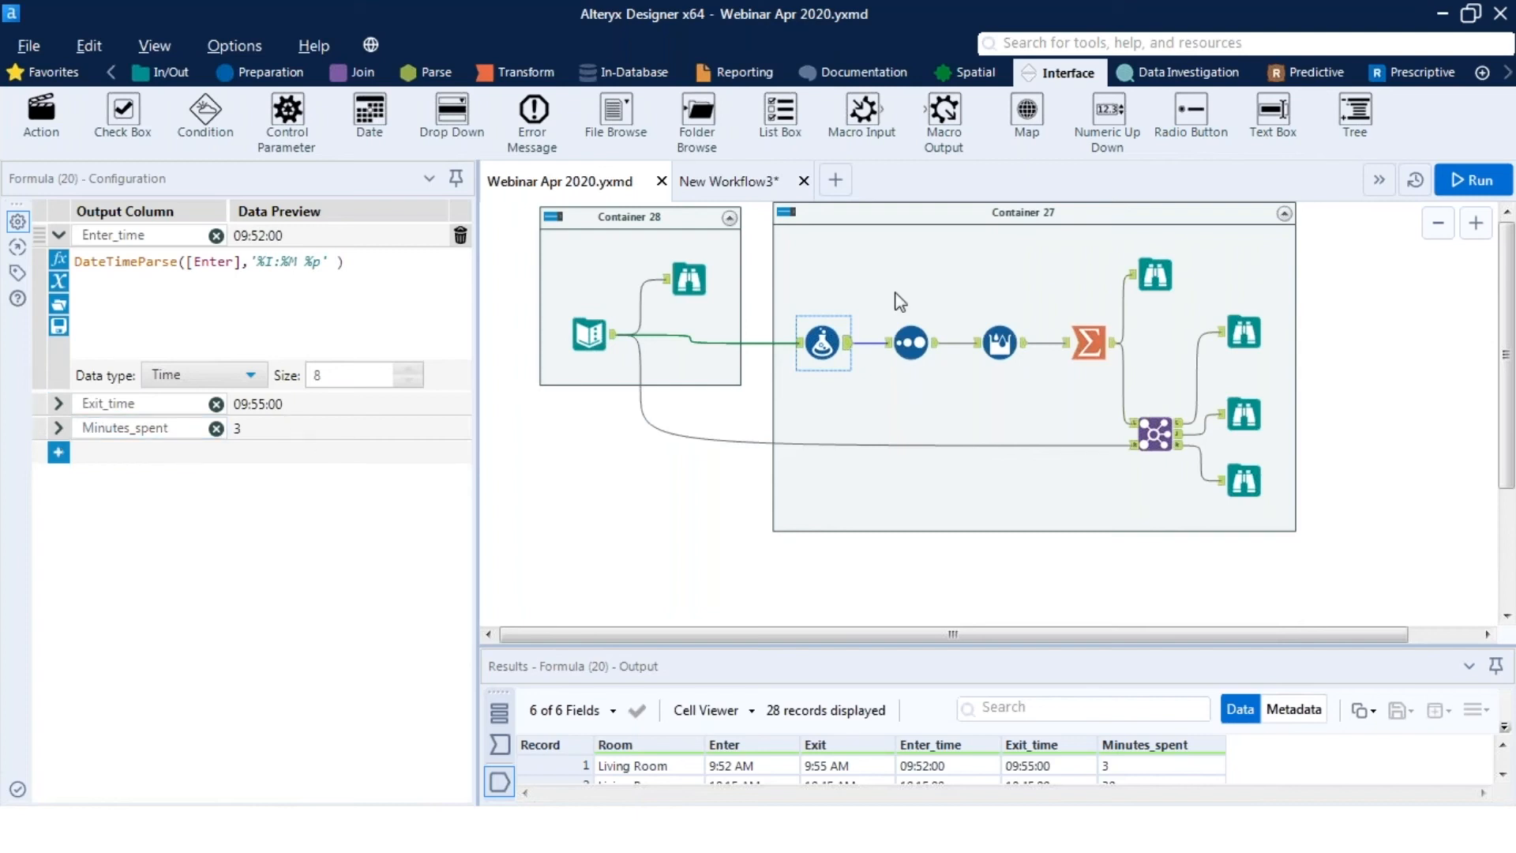
pyautogui.click(916, 353)
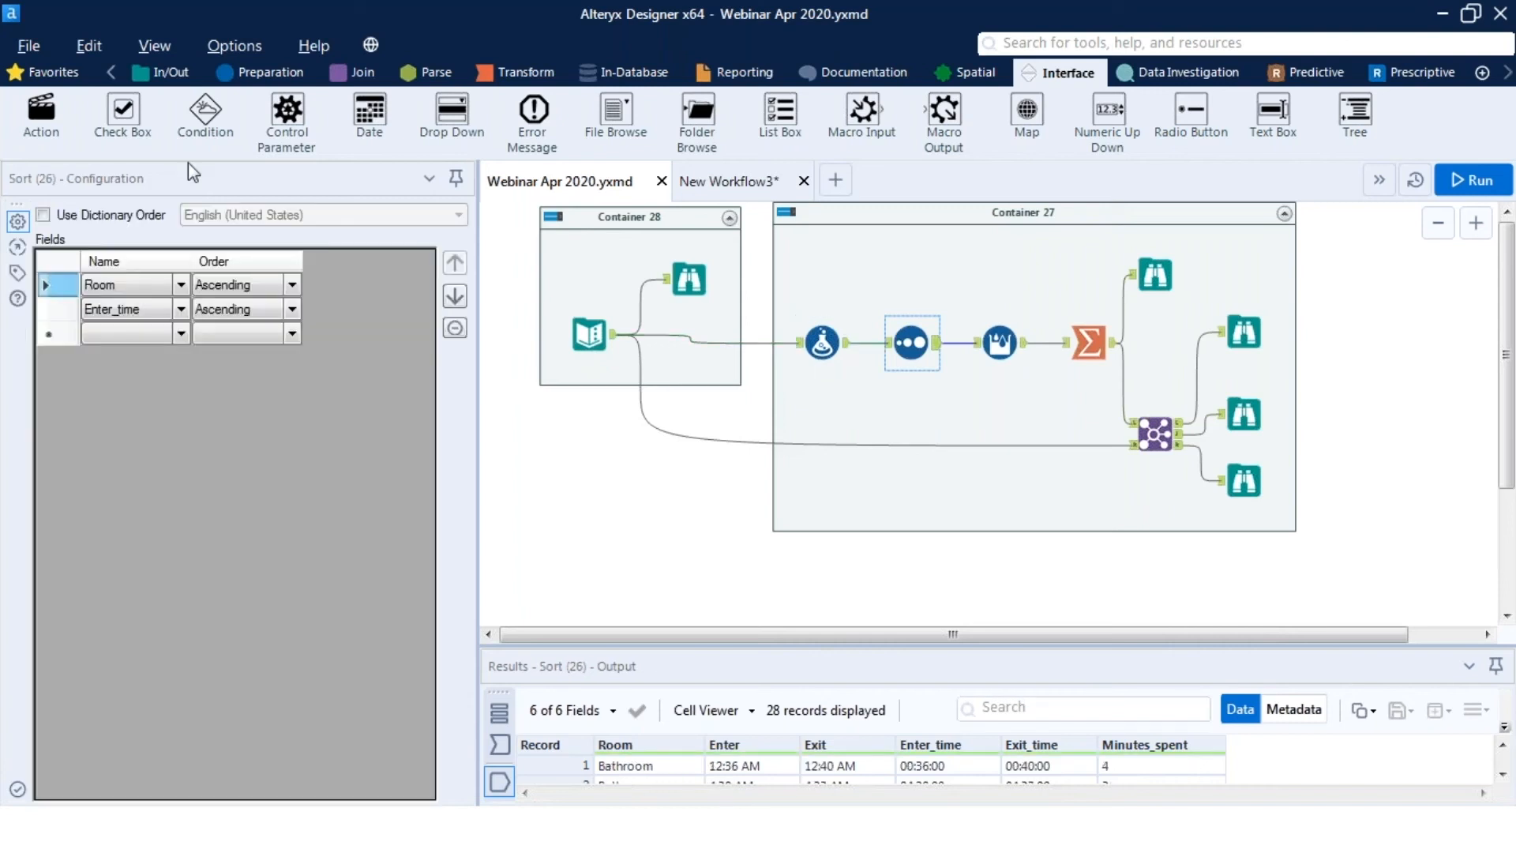
pyautogui.click(822, 347)
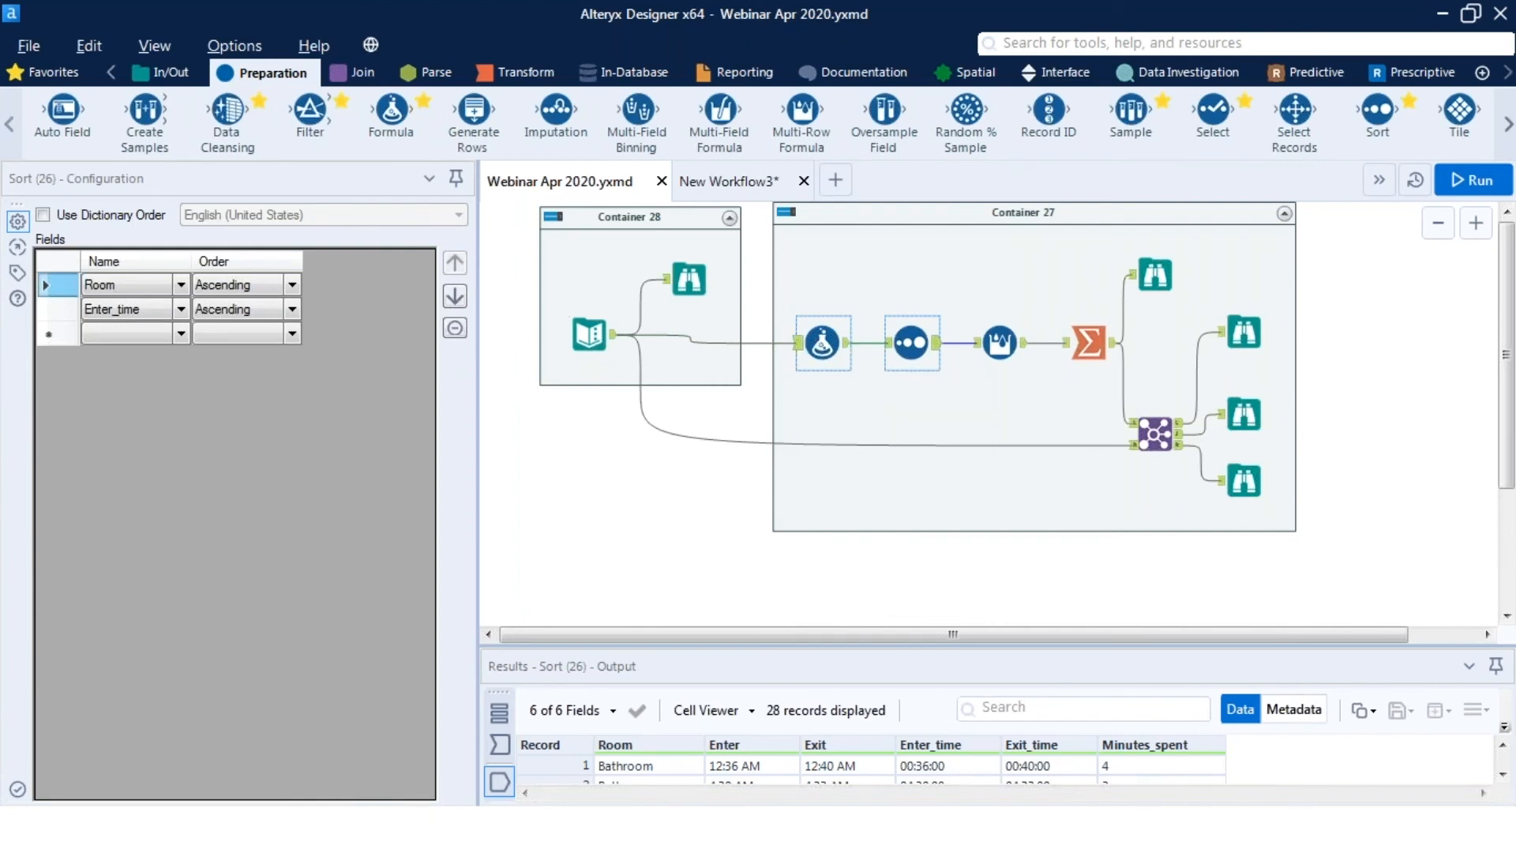
pyautogui.click(588, 341)
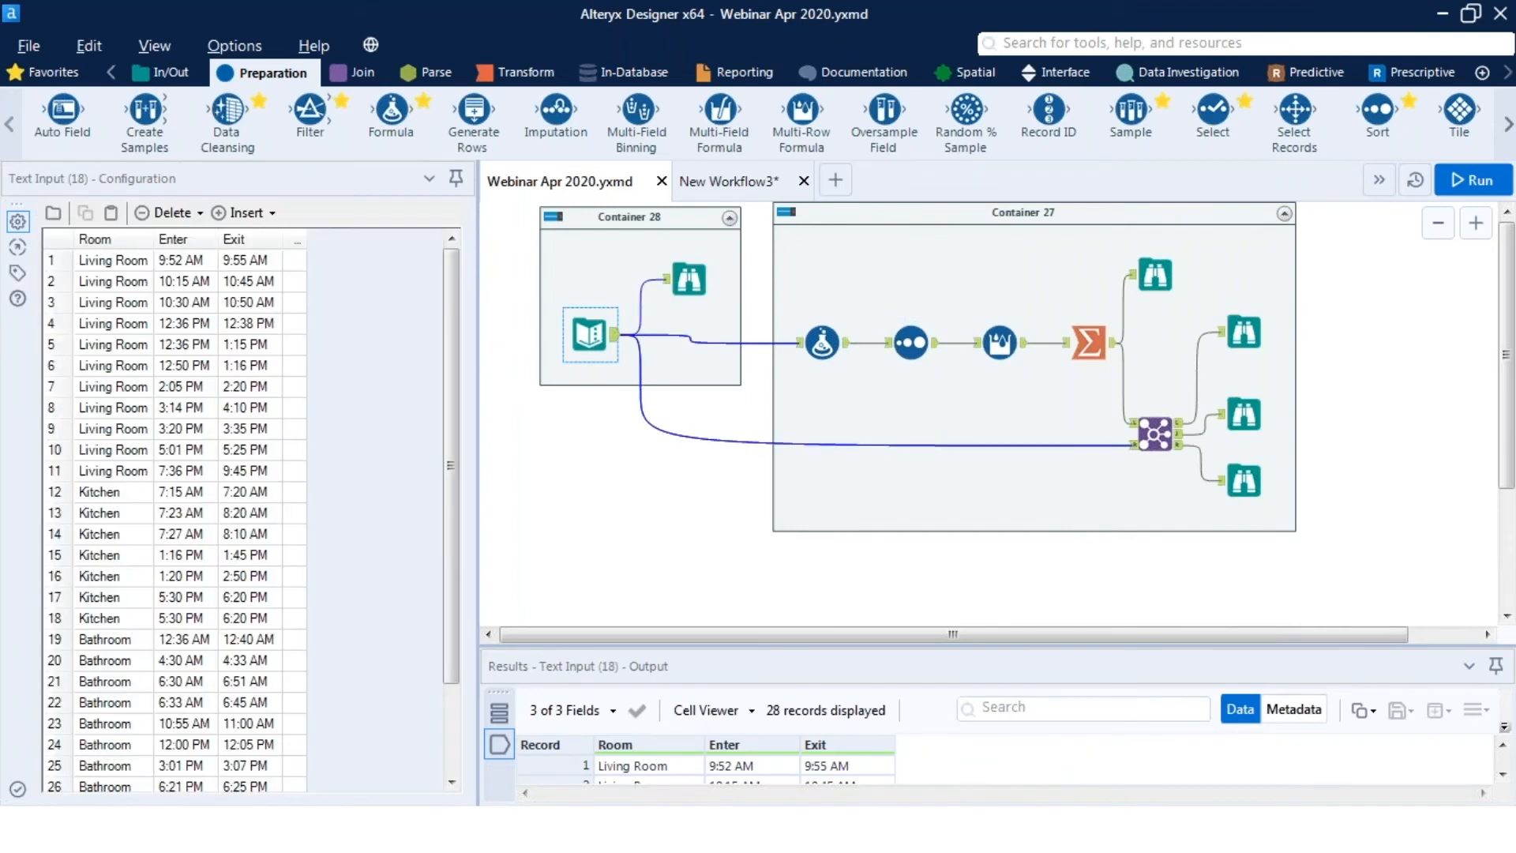
pyautogui.click(690, 279)
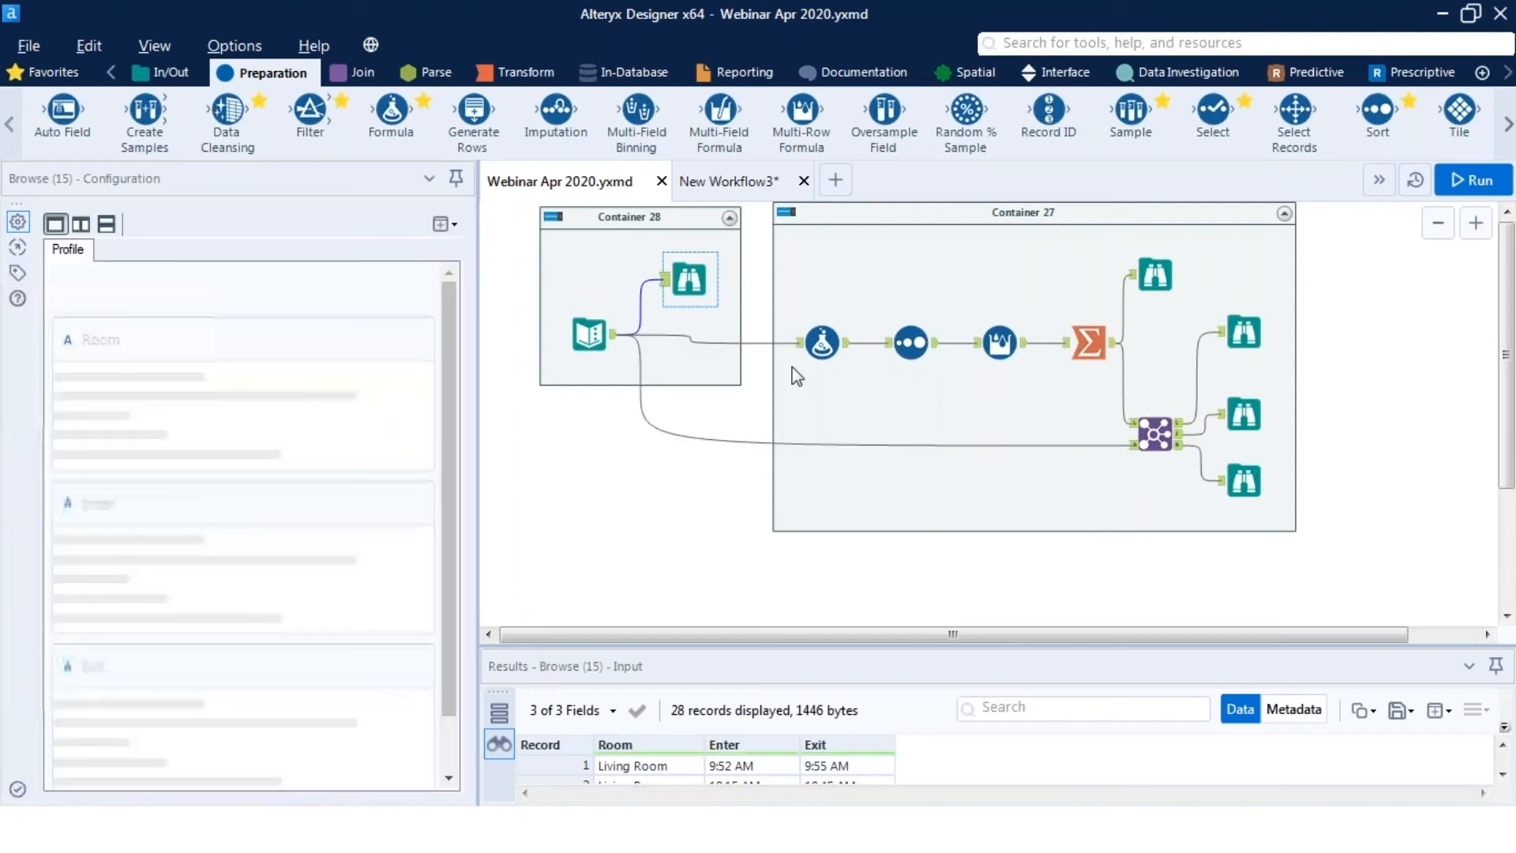
pyautogui.click(821, 342)
pyautogui.click(910, 342)
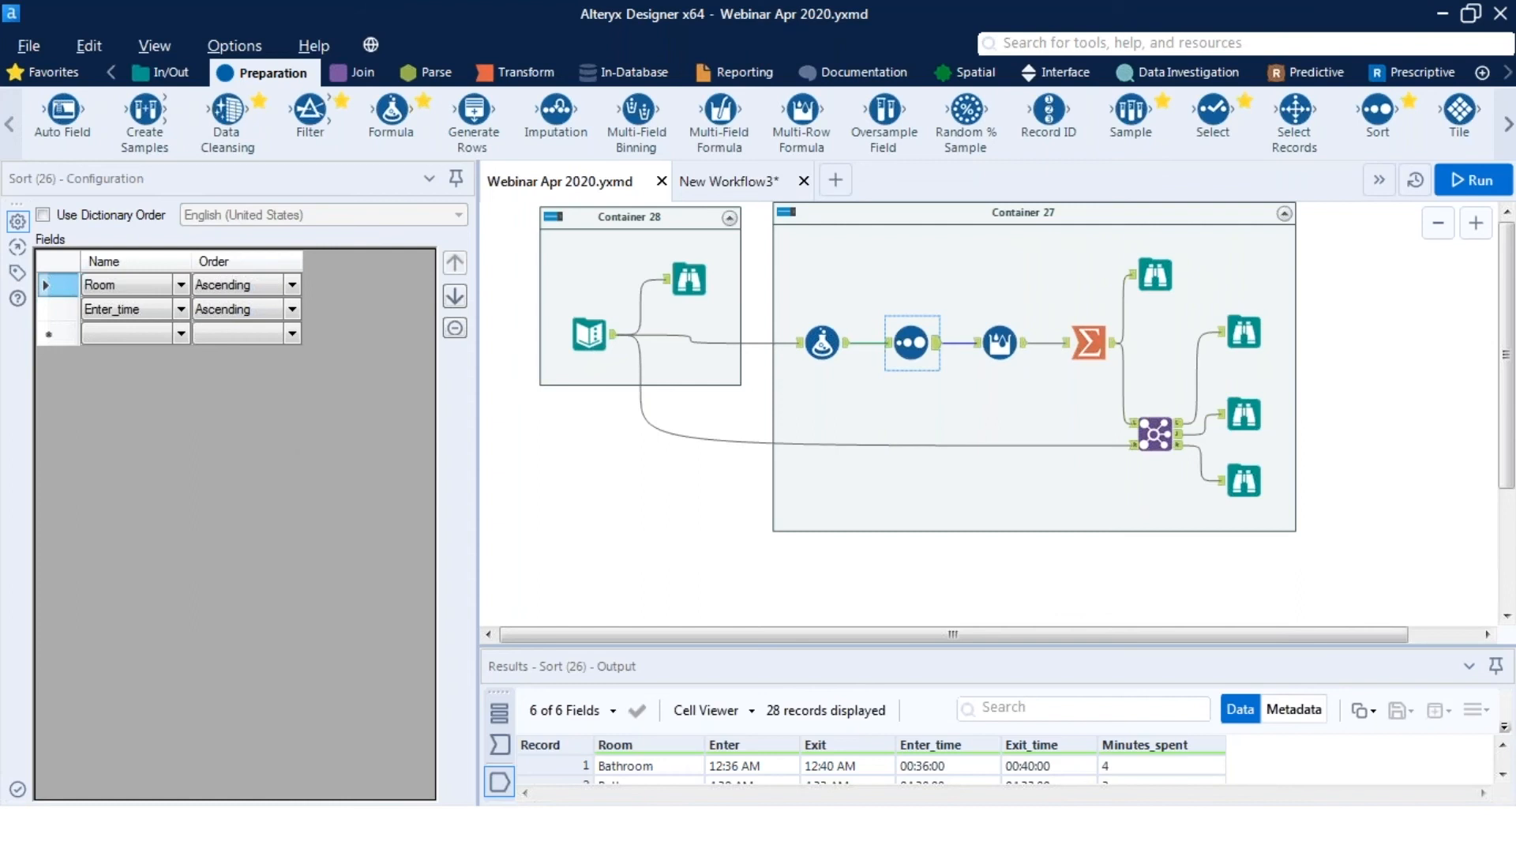
# Switch to the AlterYX Webinar deck in Google Slides, view the Tableau Integration slide, and return to Alteryx Designer.
pyautogui.moveTo(305, 829)
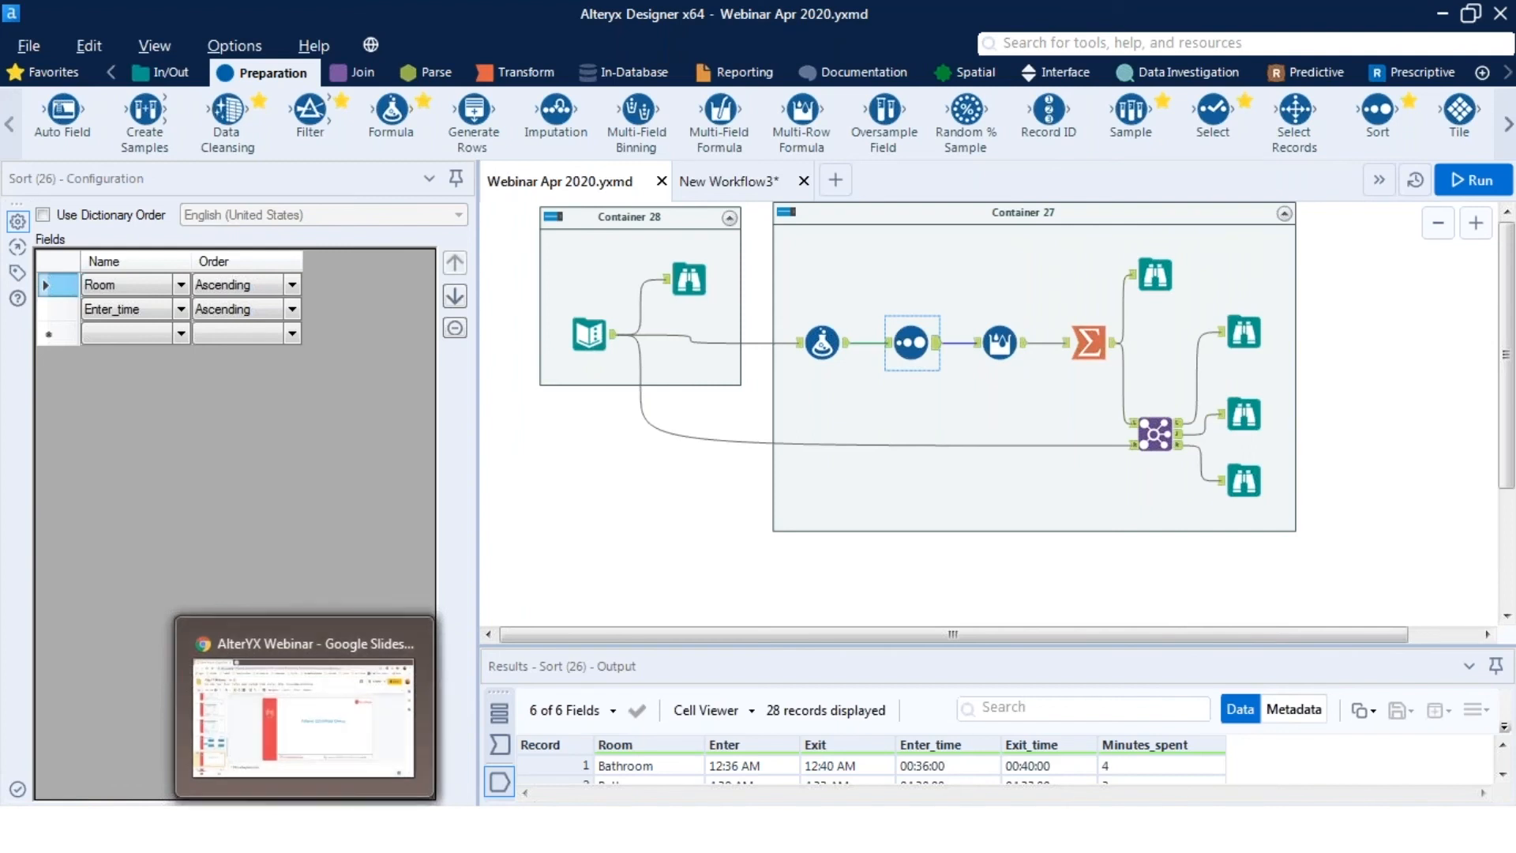
pyautogui.moveTo(474, 829)
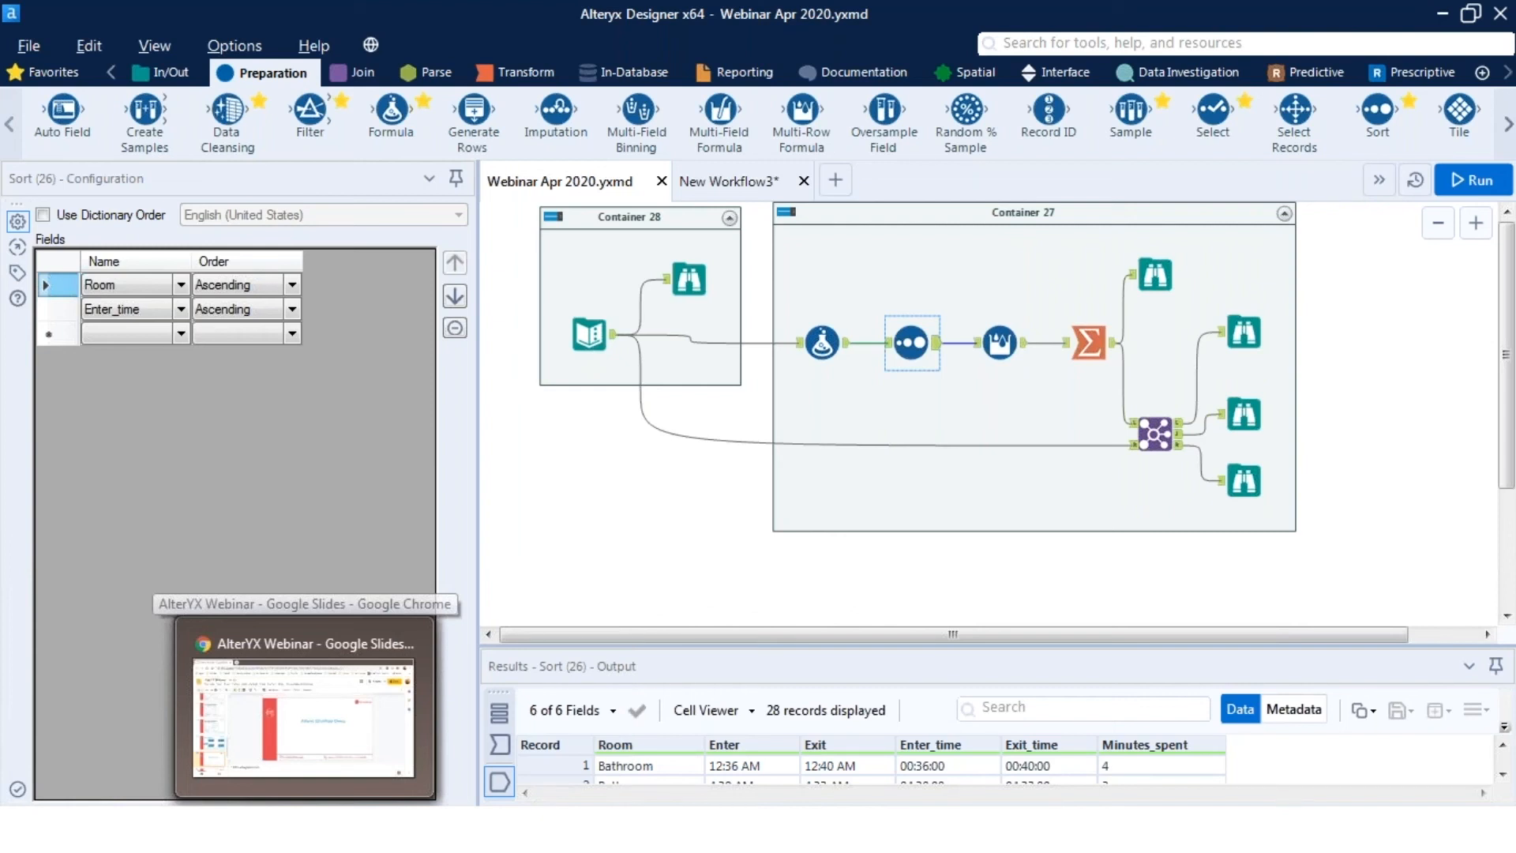
pyautogui.click(304, 711)
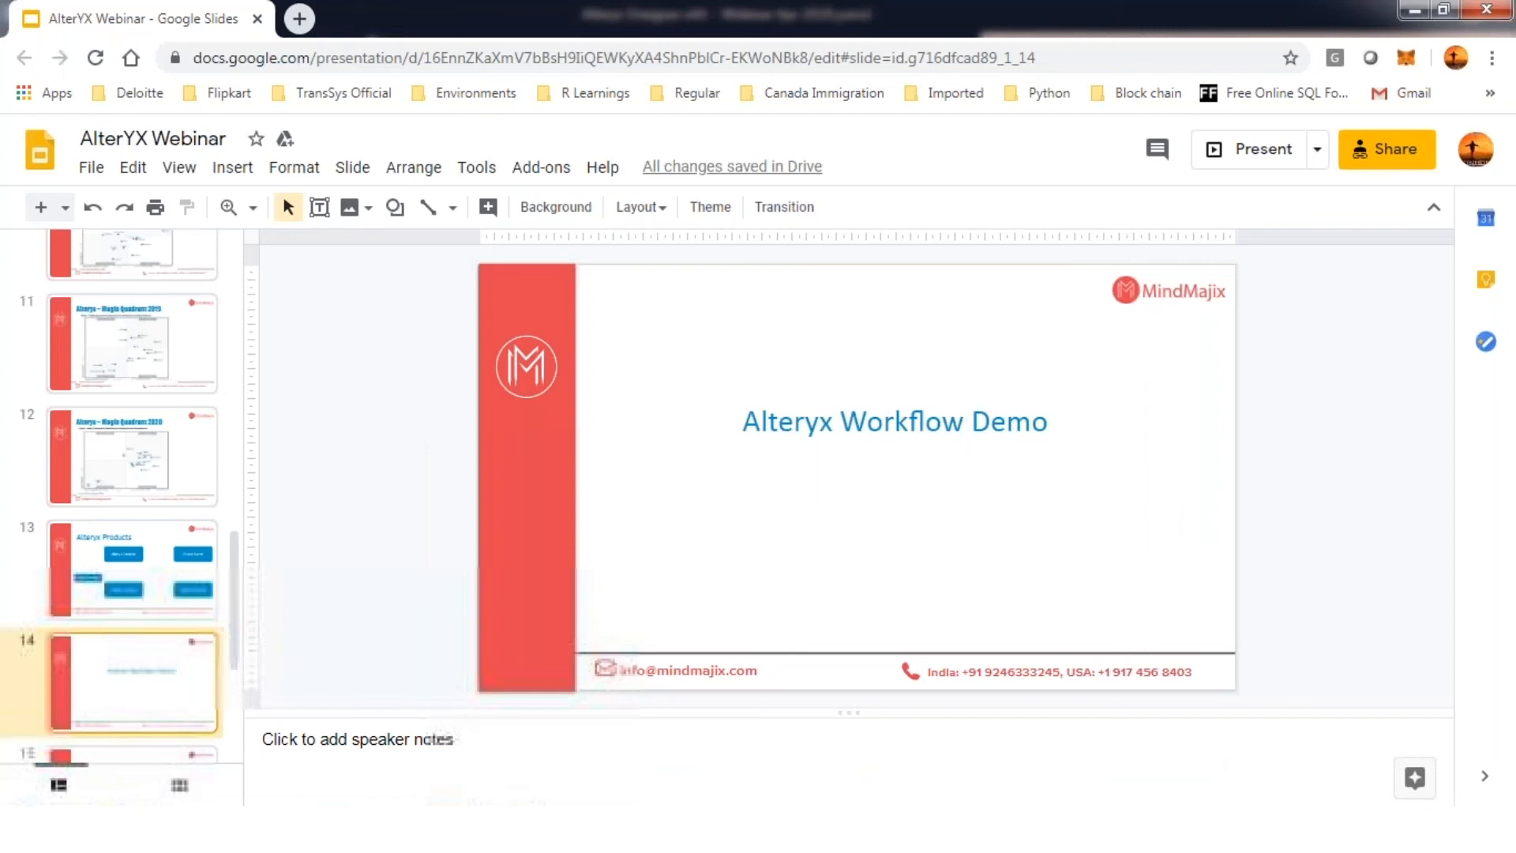
pyautogui.press('Down')
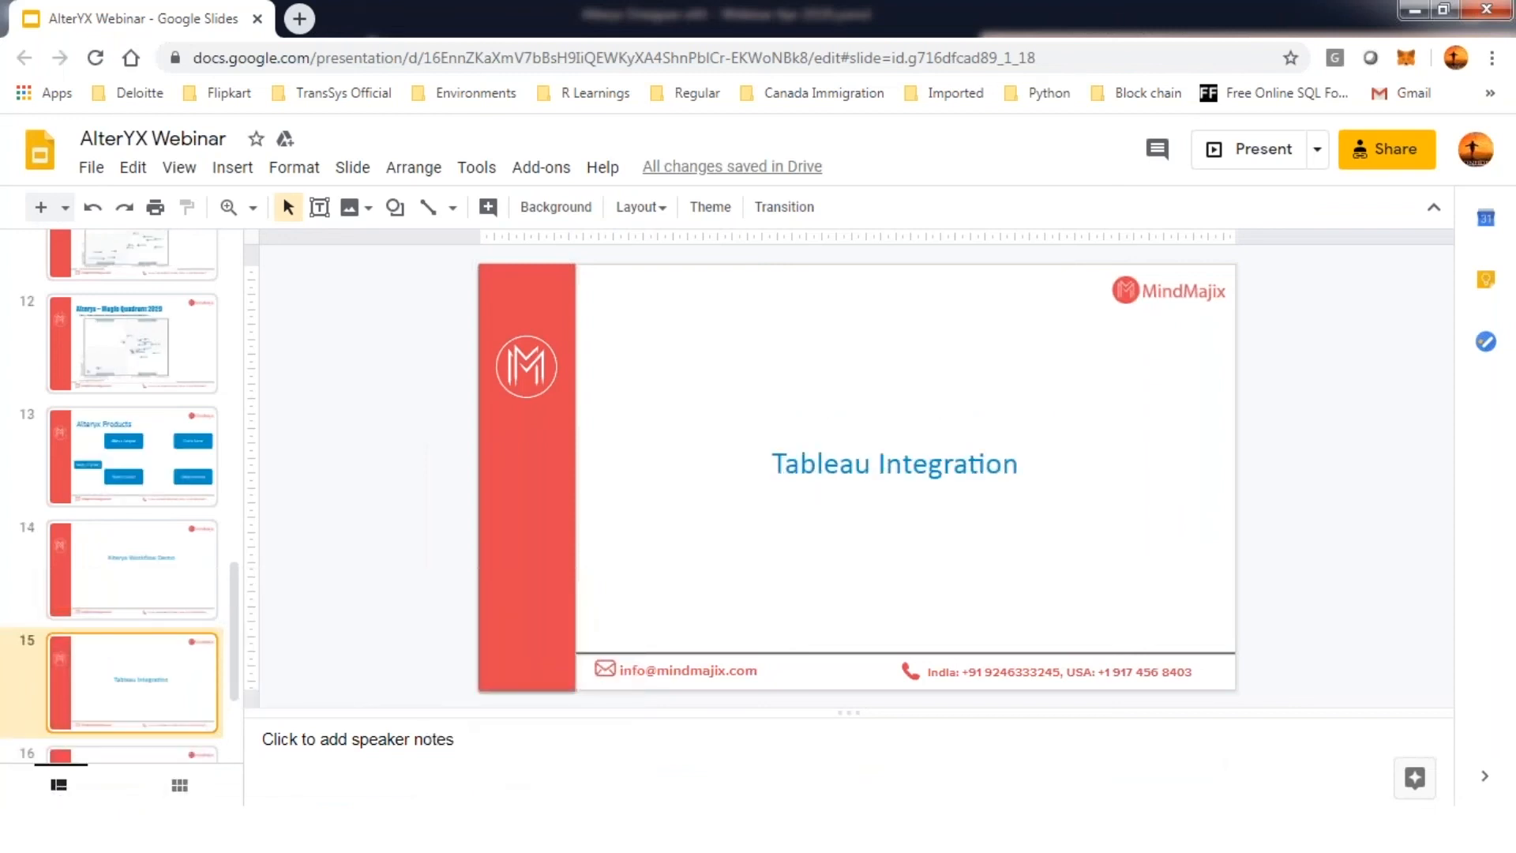
pyautogui.hotkey('alt', 'Tab')
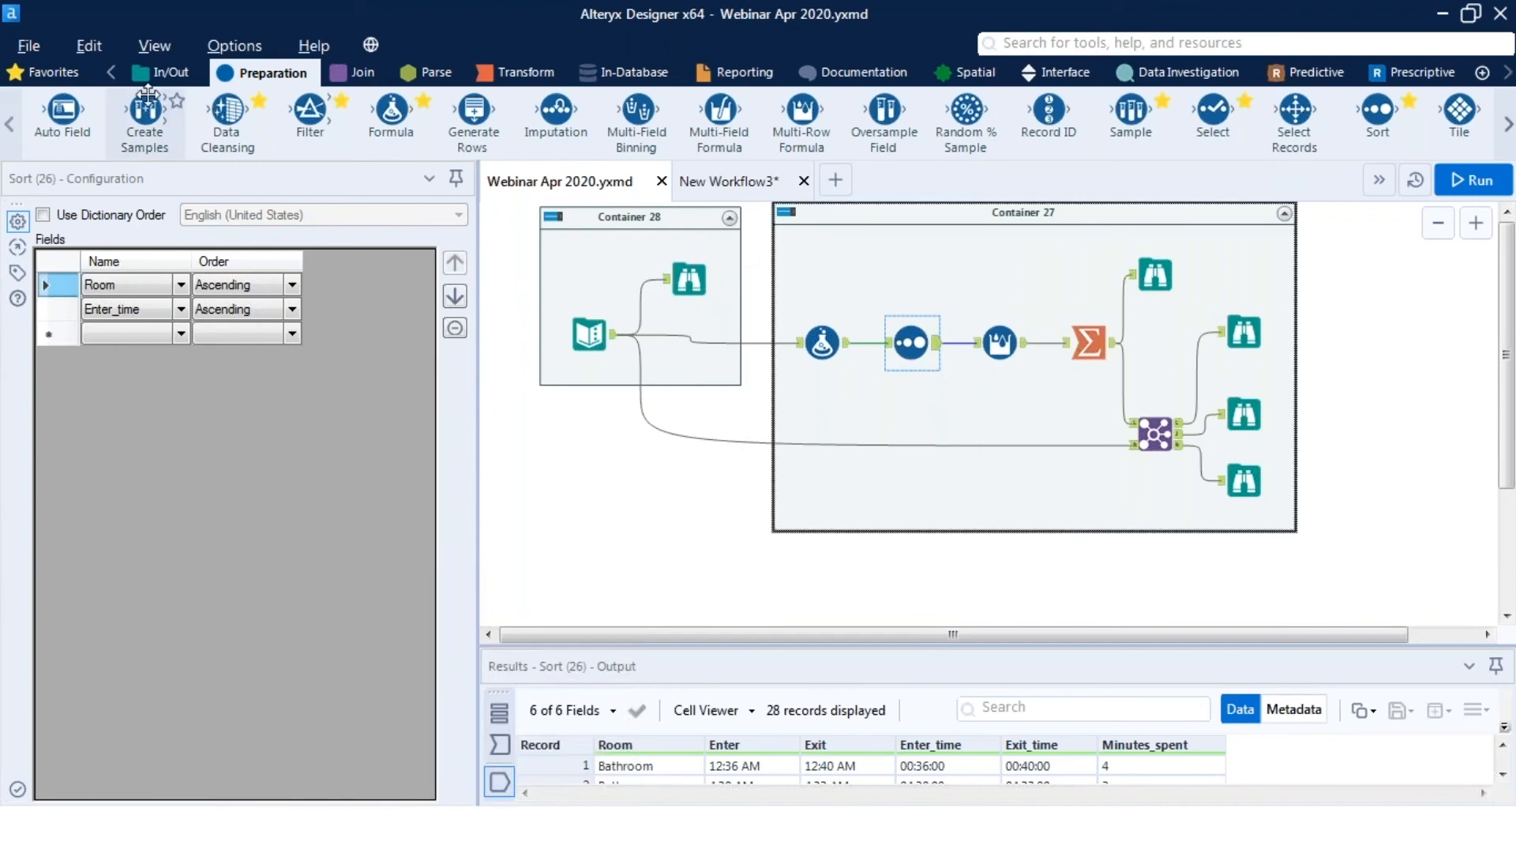
# Place an Output Data tool in Container 27 and connect it to the Summarize tool's output.
pyautogui.click(161, 71)
pyautogui.moveTo(534, 110); pyautogui.dragTo(1256, 294)
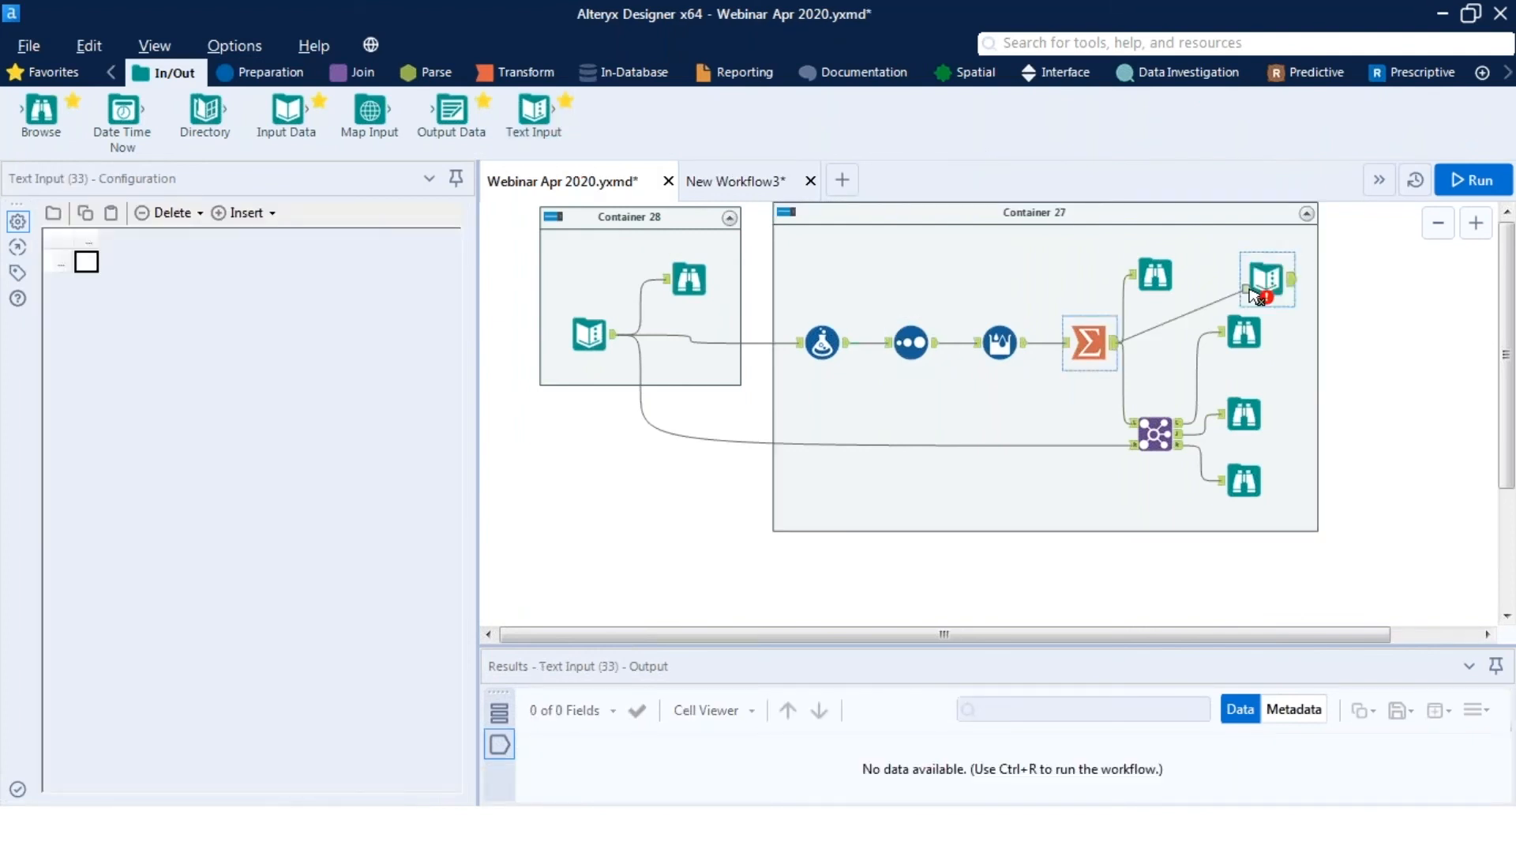
pyautogui.hotkey('ctrl', 'z')
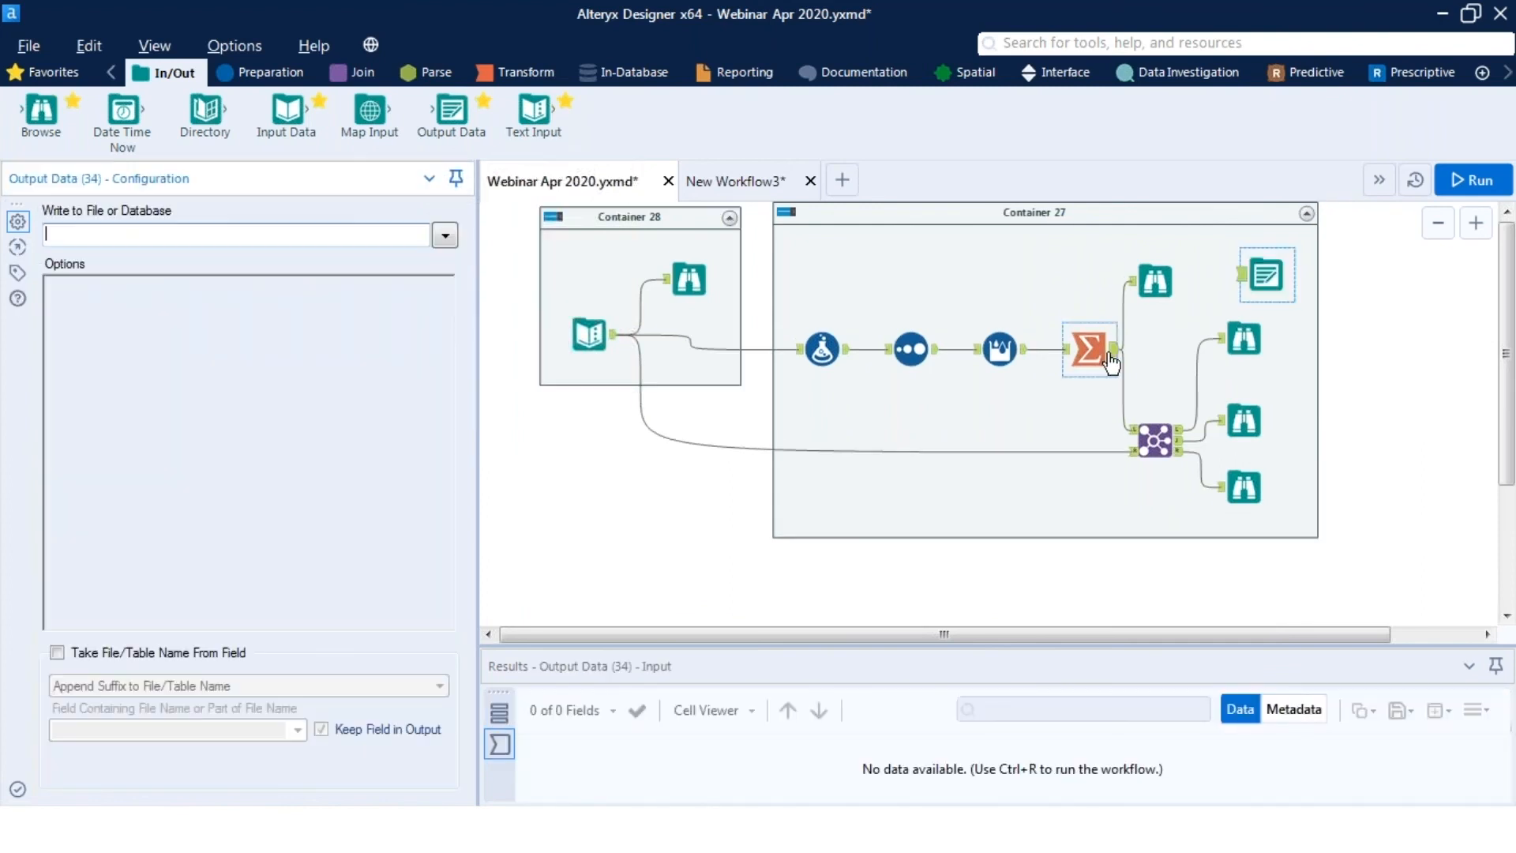
pyautogui.moveTo(1110, 356); pyautogui.dragTo(1241, 274)
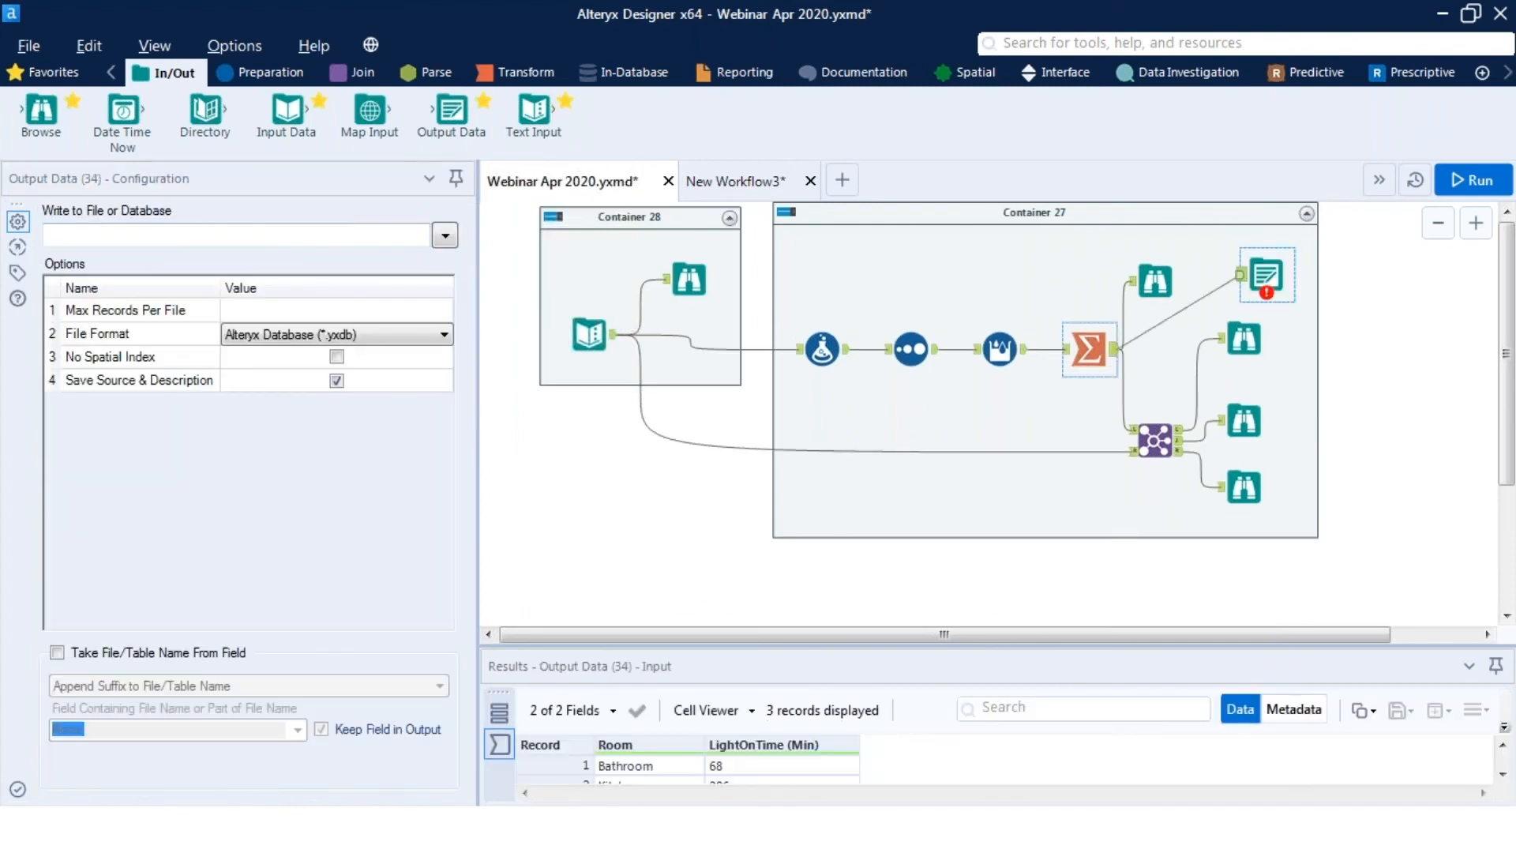
# Look through the supported file types and data sources, and set the output to a Tableau Data Extract (.tde) file named Test.
pyautogui.click(445, 235)
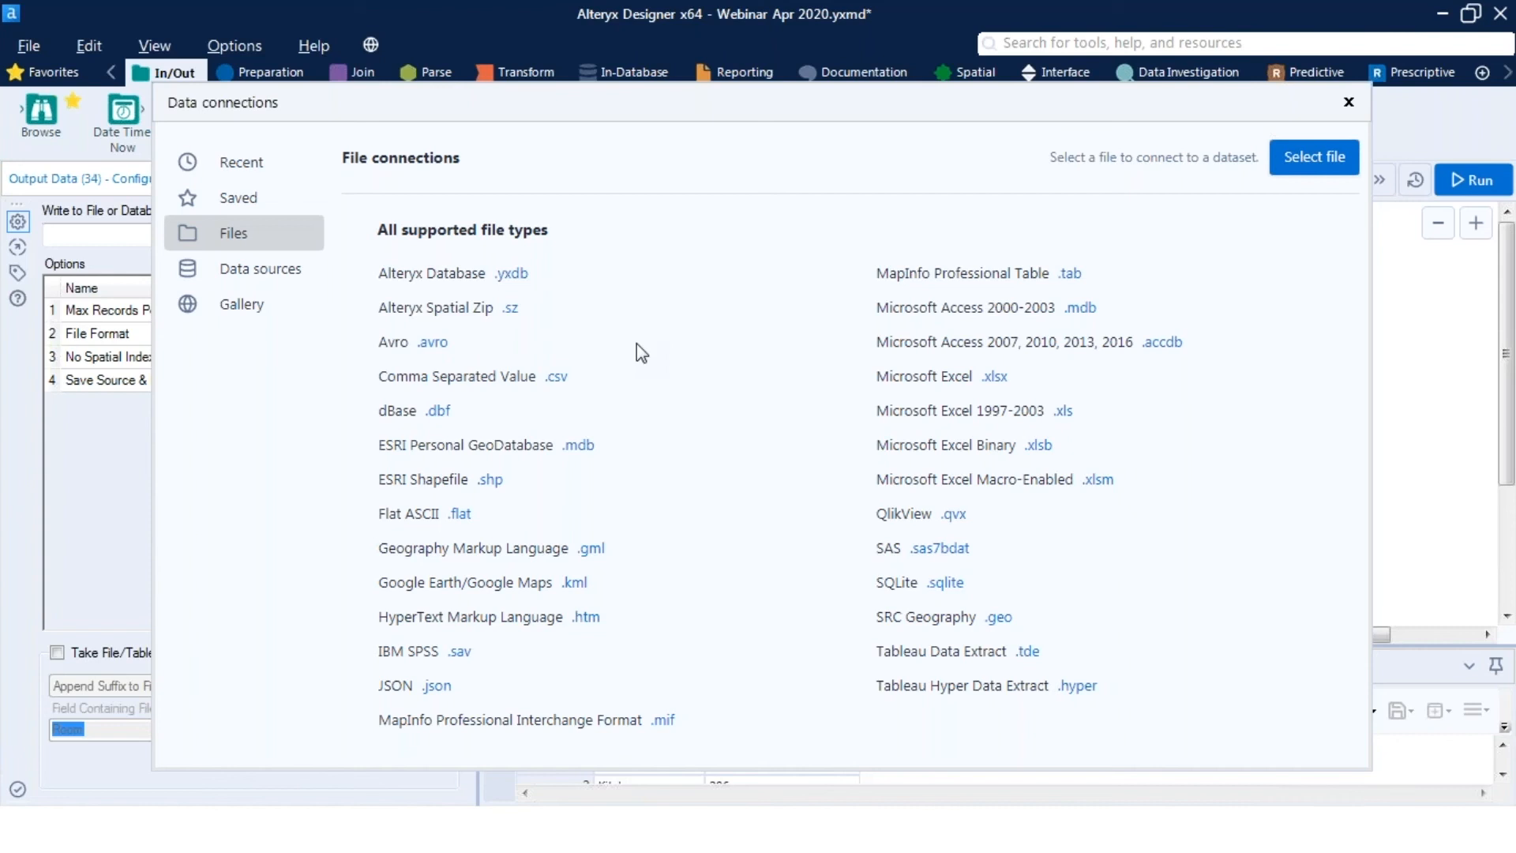
pyautogui.click(271, 277)
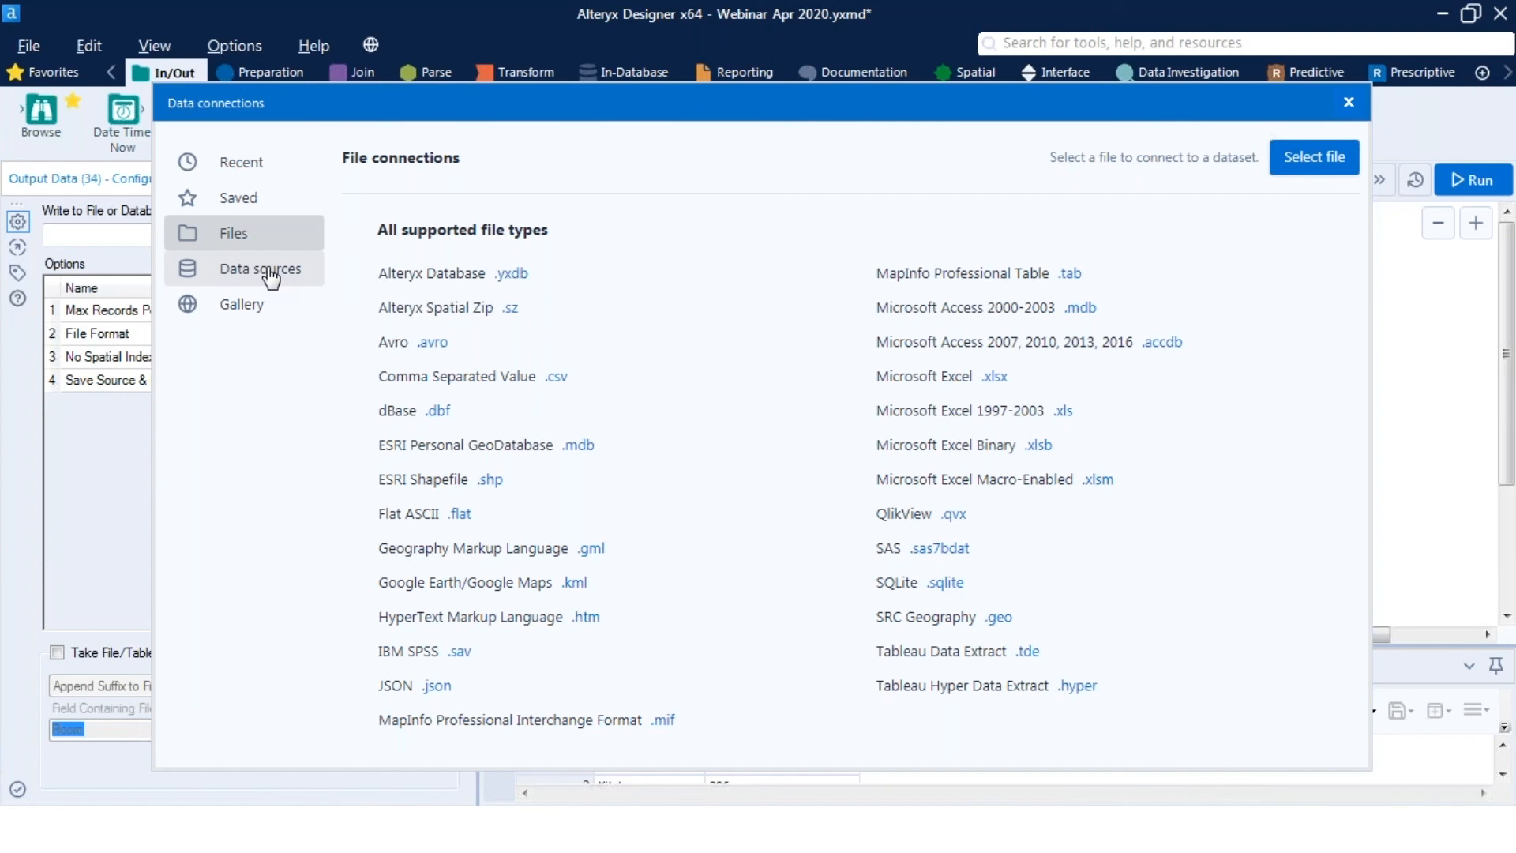
pyautogui.click(272, 277)
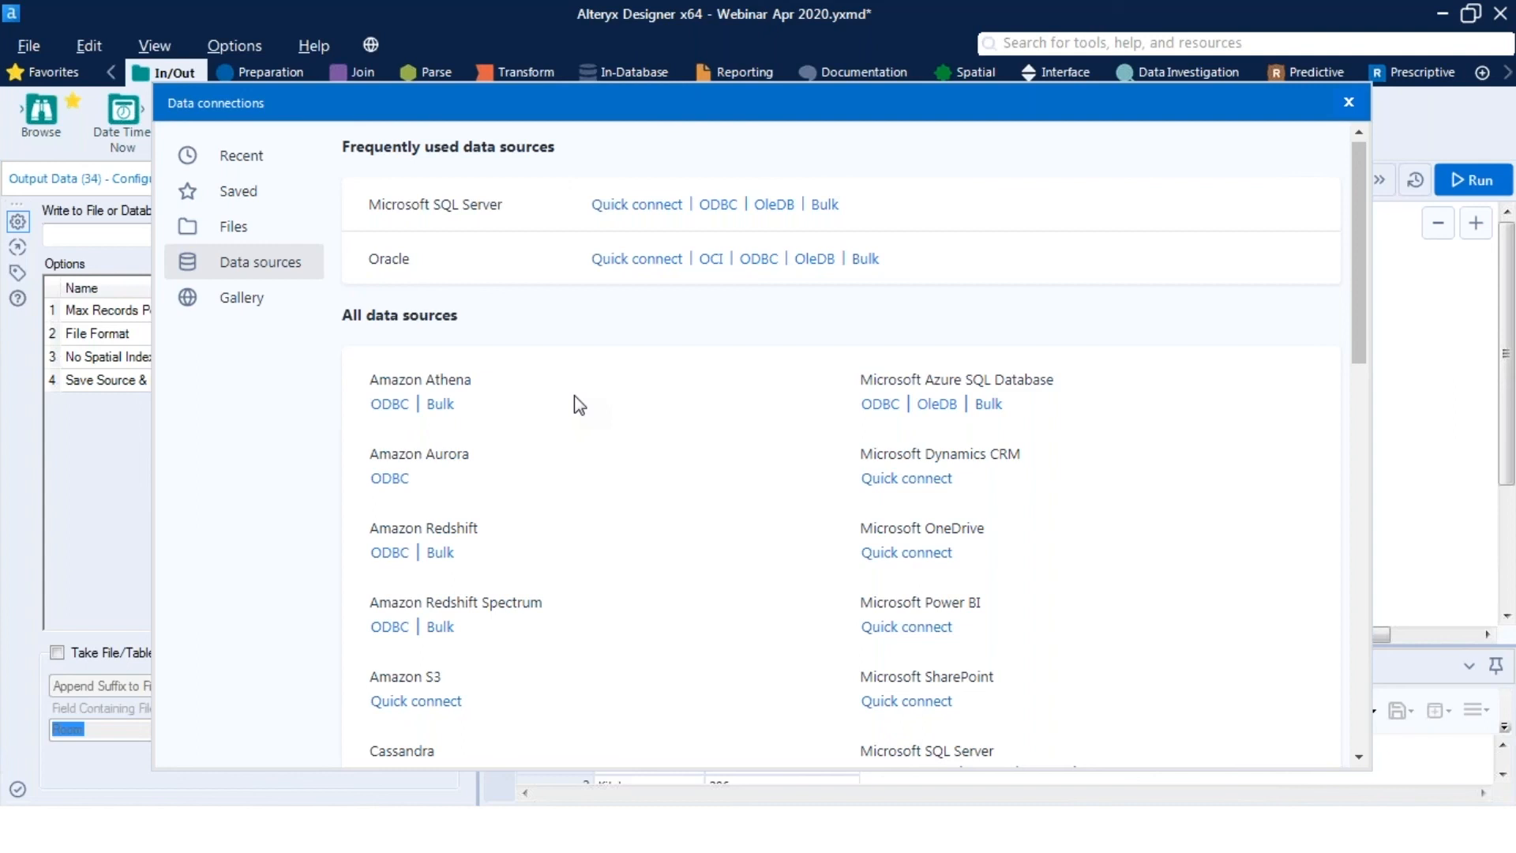
pyautogui.scroll(-10, 574, 395)
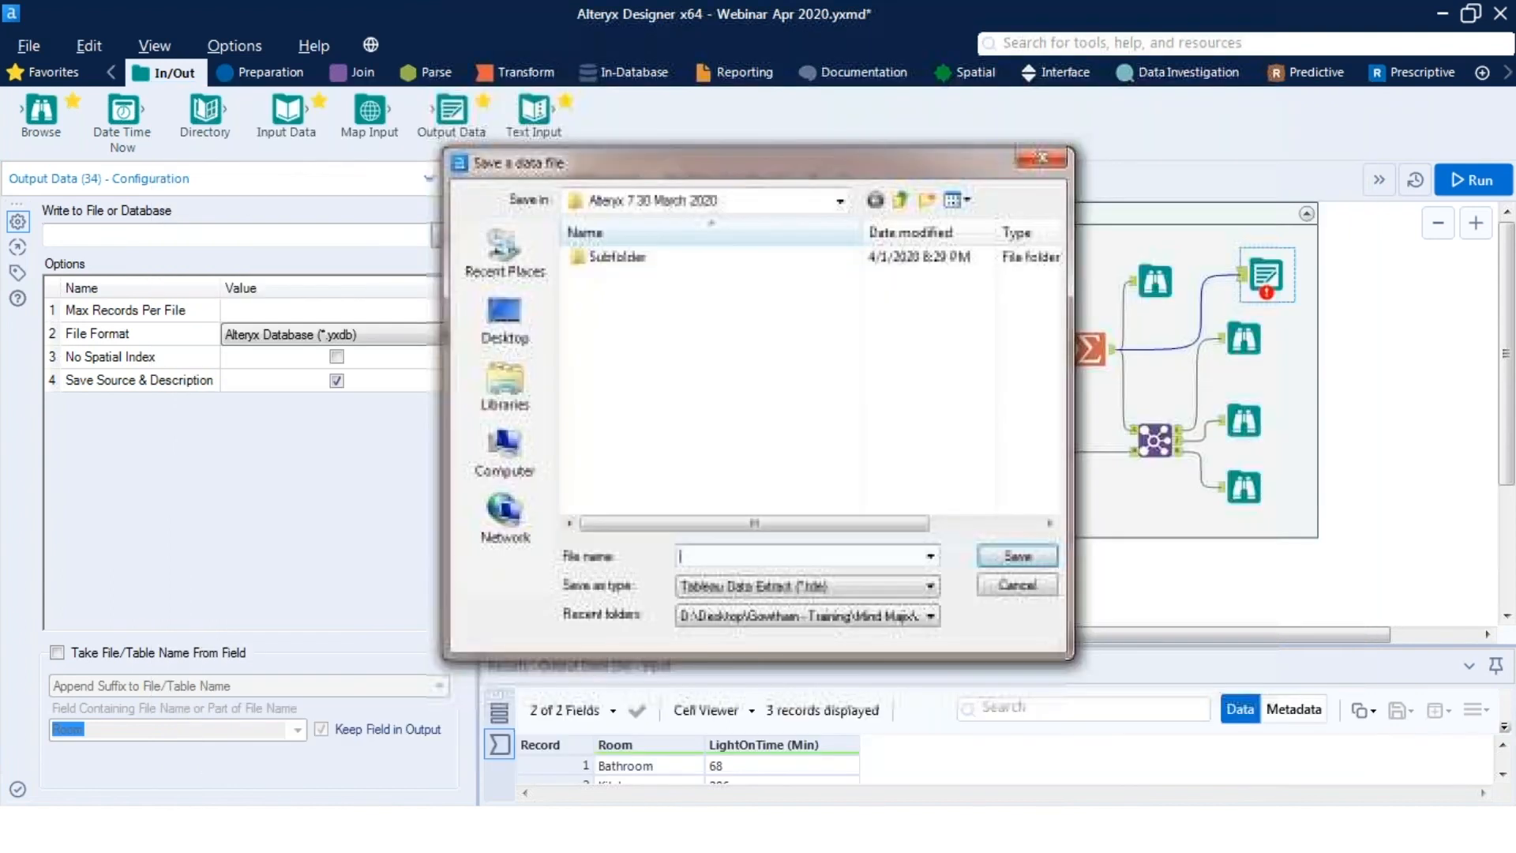
pyautogui.click(789, 562)
pyautogui.write('Test')
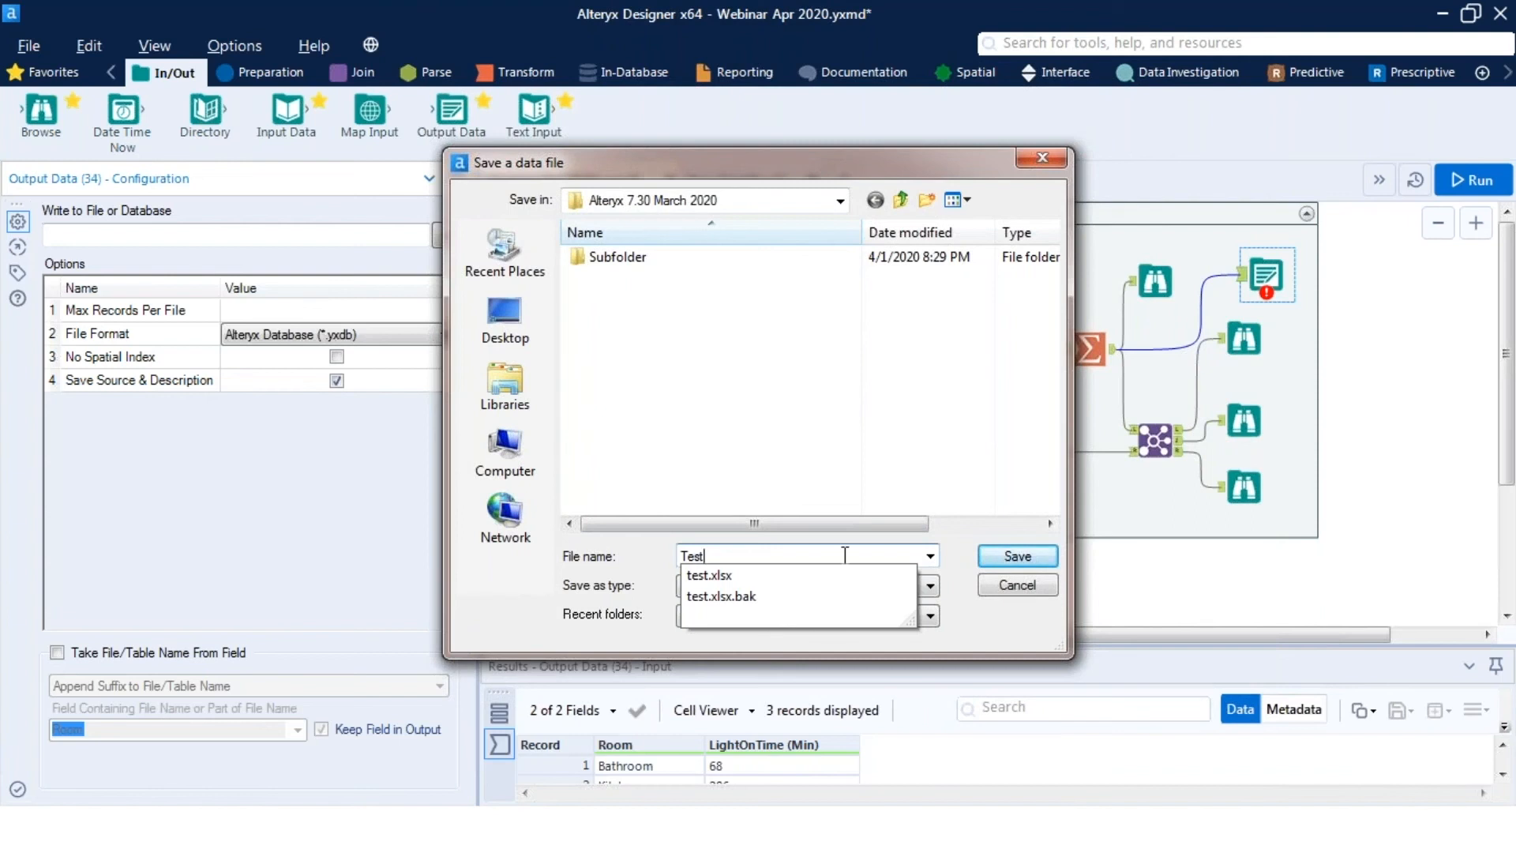
pyautogui.click(1019, 560)
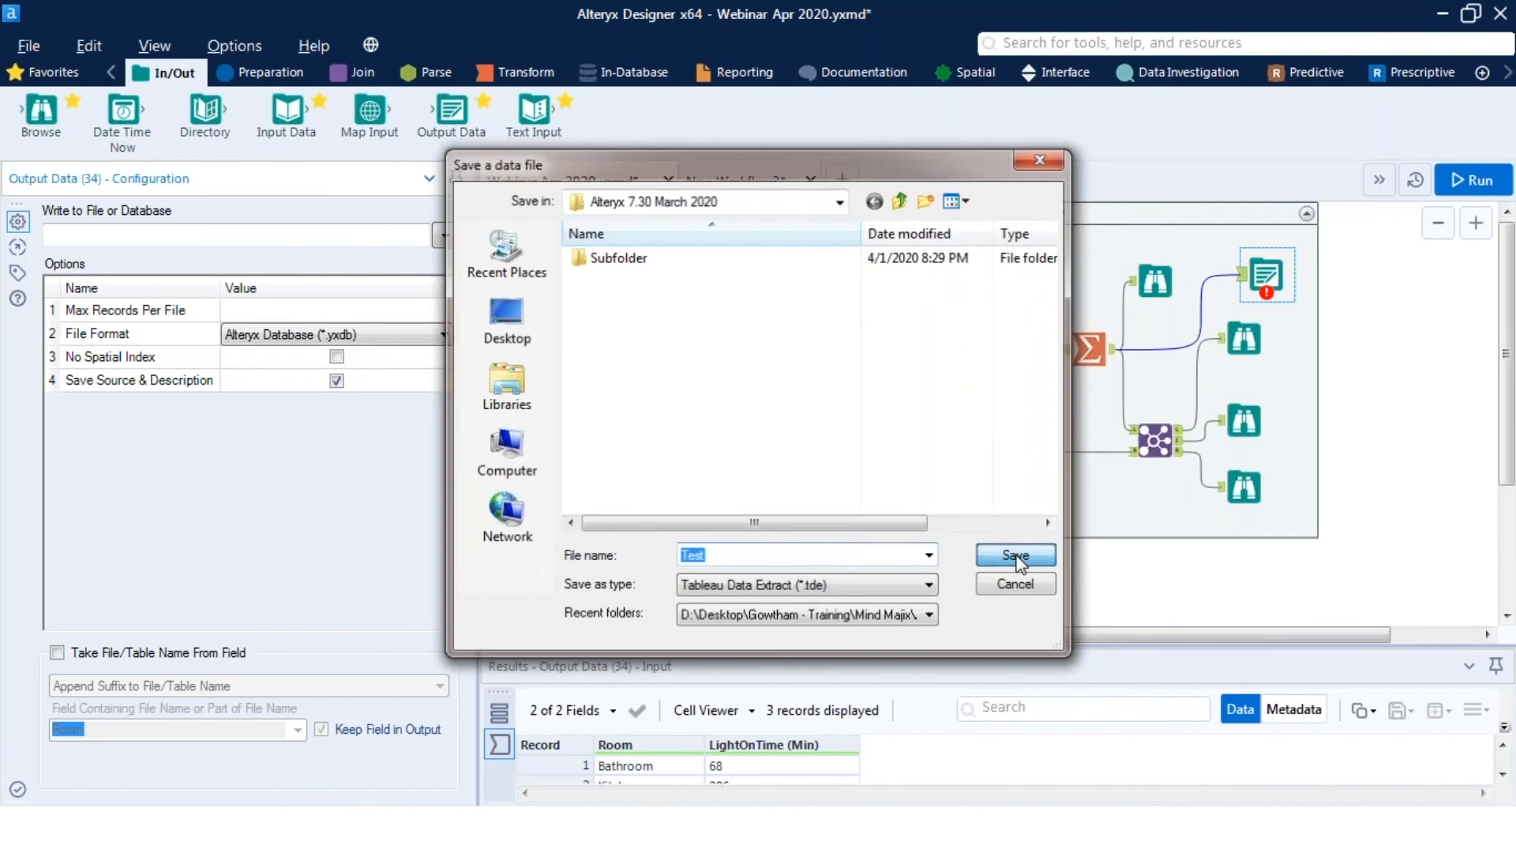
pyautogui.click(1017, 557)
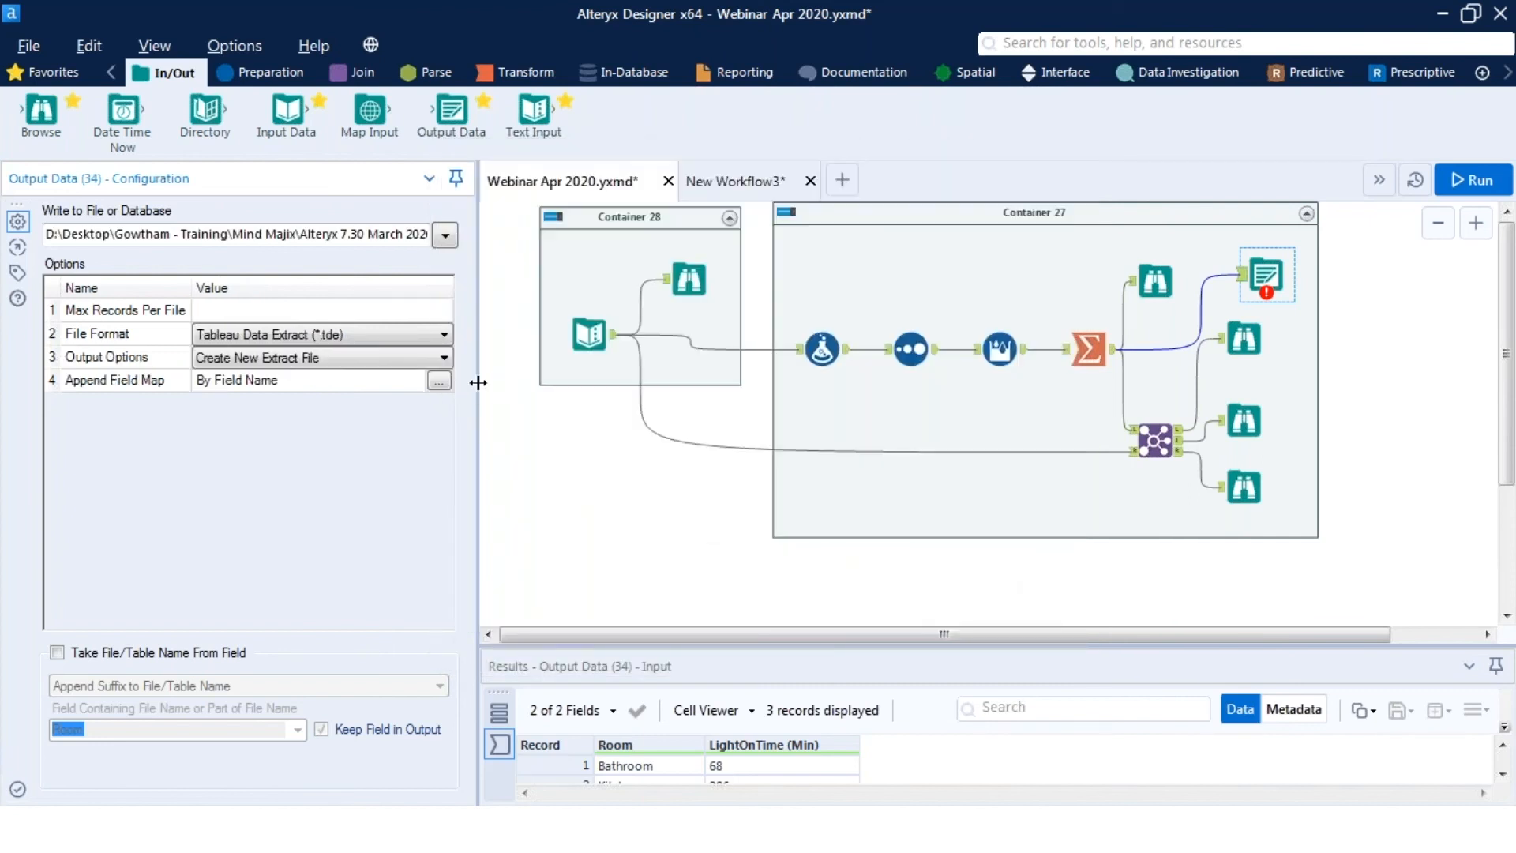
# Widen the configuration area to read the full output file path, and shrink it again while enlarging the results area.
pyautogui.moveTo(479, 383); pyautogui.dragTo(768, 382)
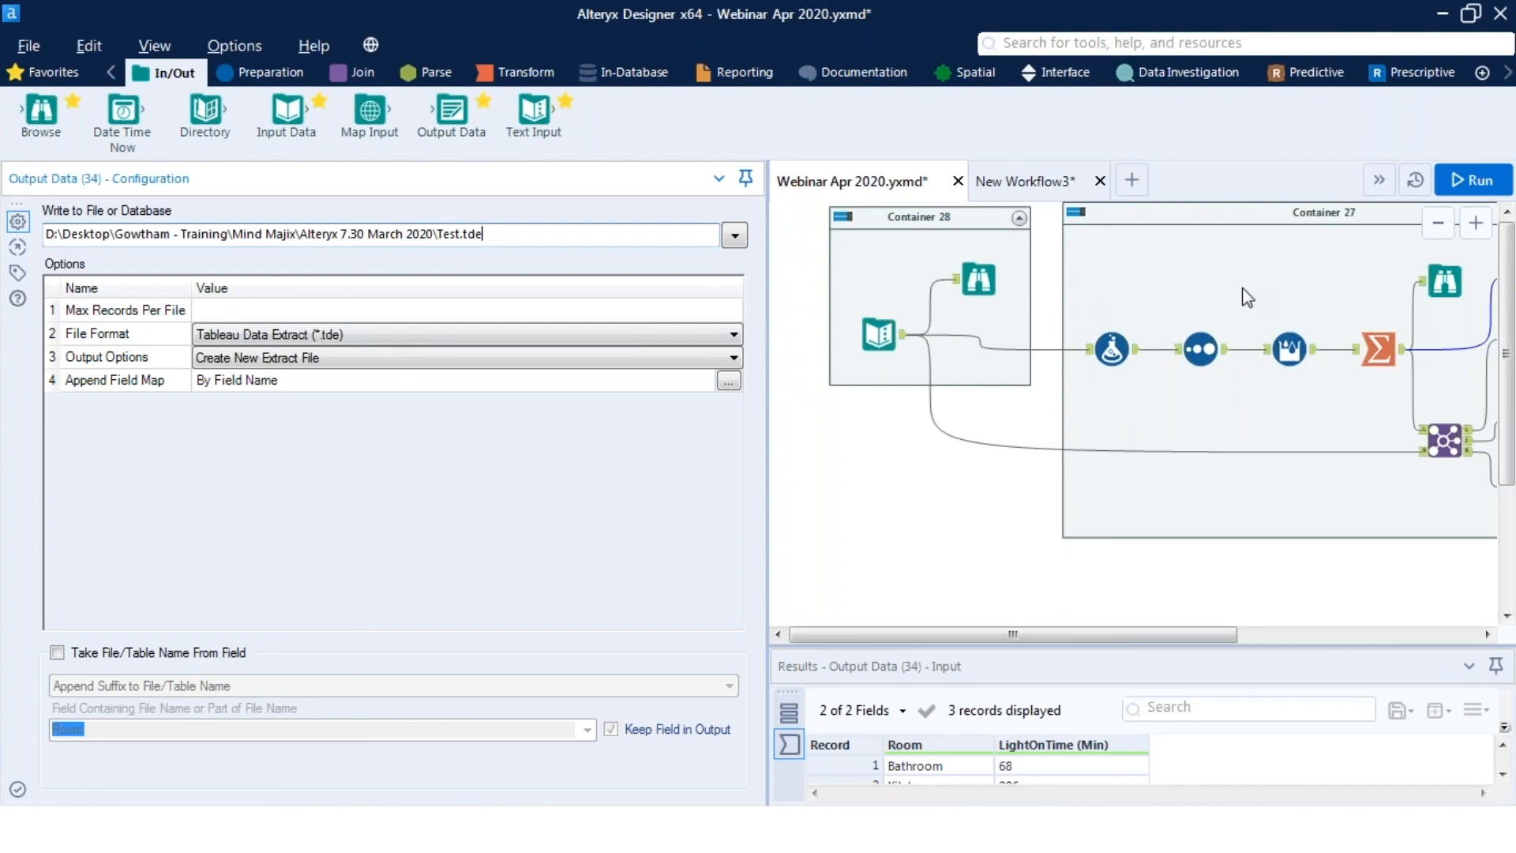
pyautogui.click(828, 221)
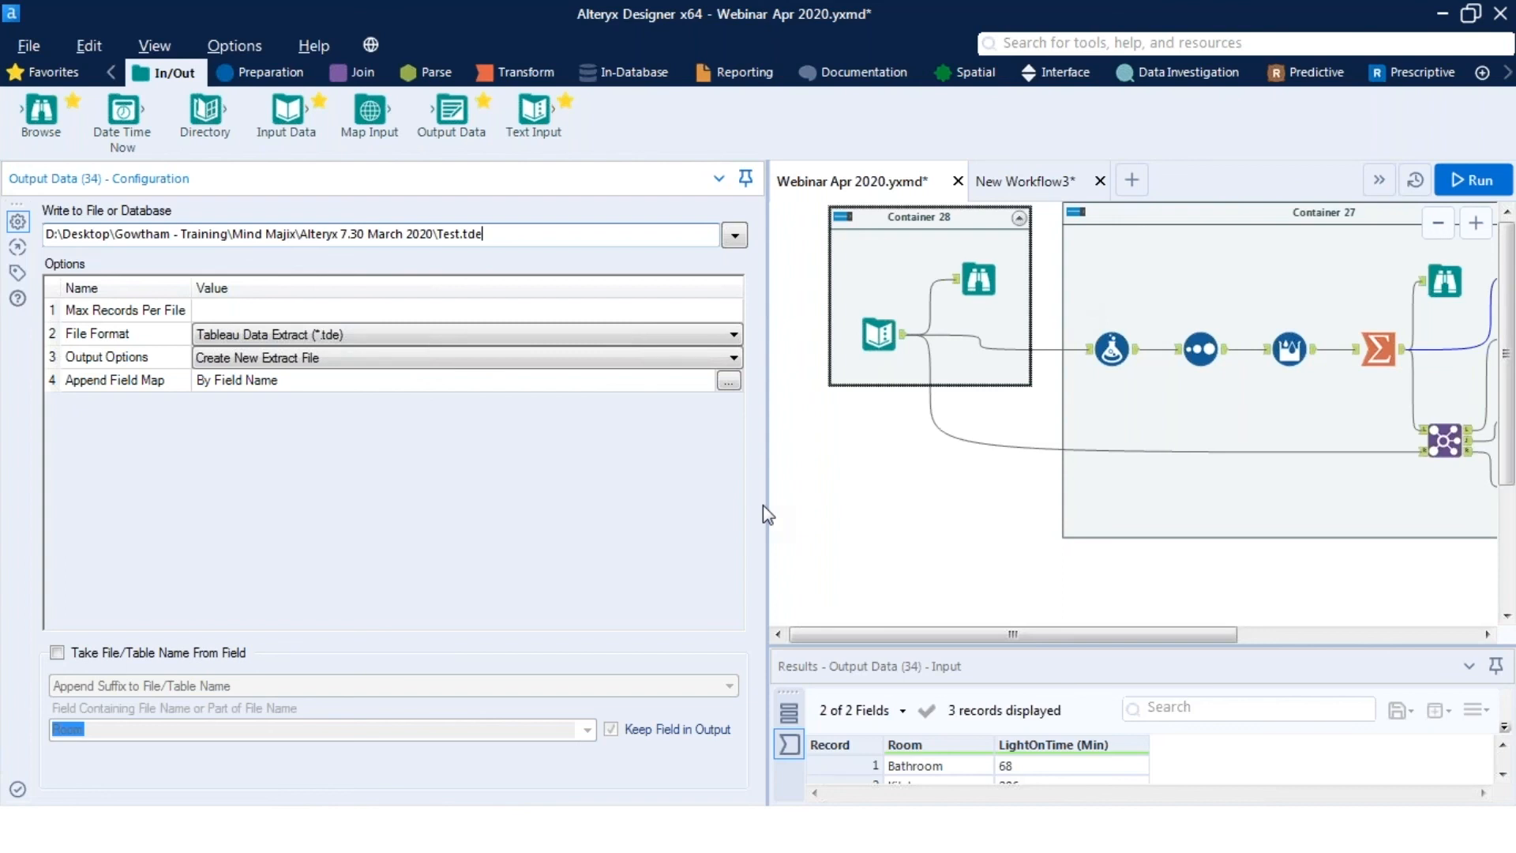
pyautogui.moveTo(763, 505); pyautogui.dragTo(314, 504)
pyautogui.moveTo(932, 645); pyautogui.dragTo(932, 575)
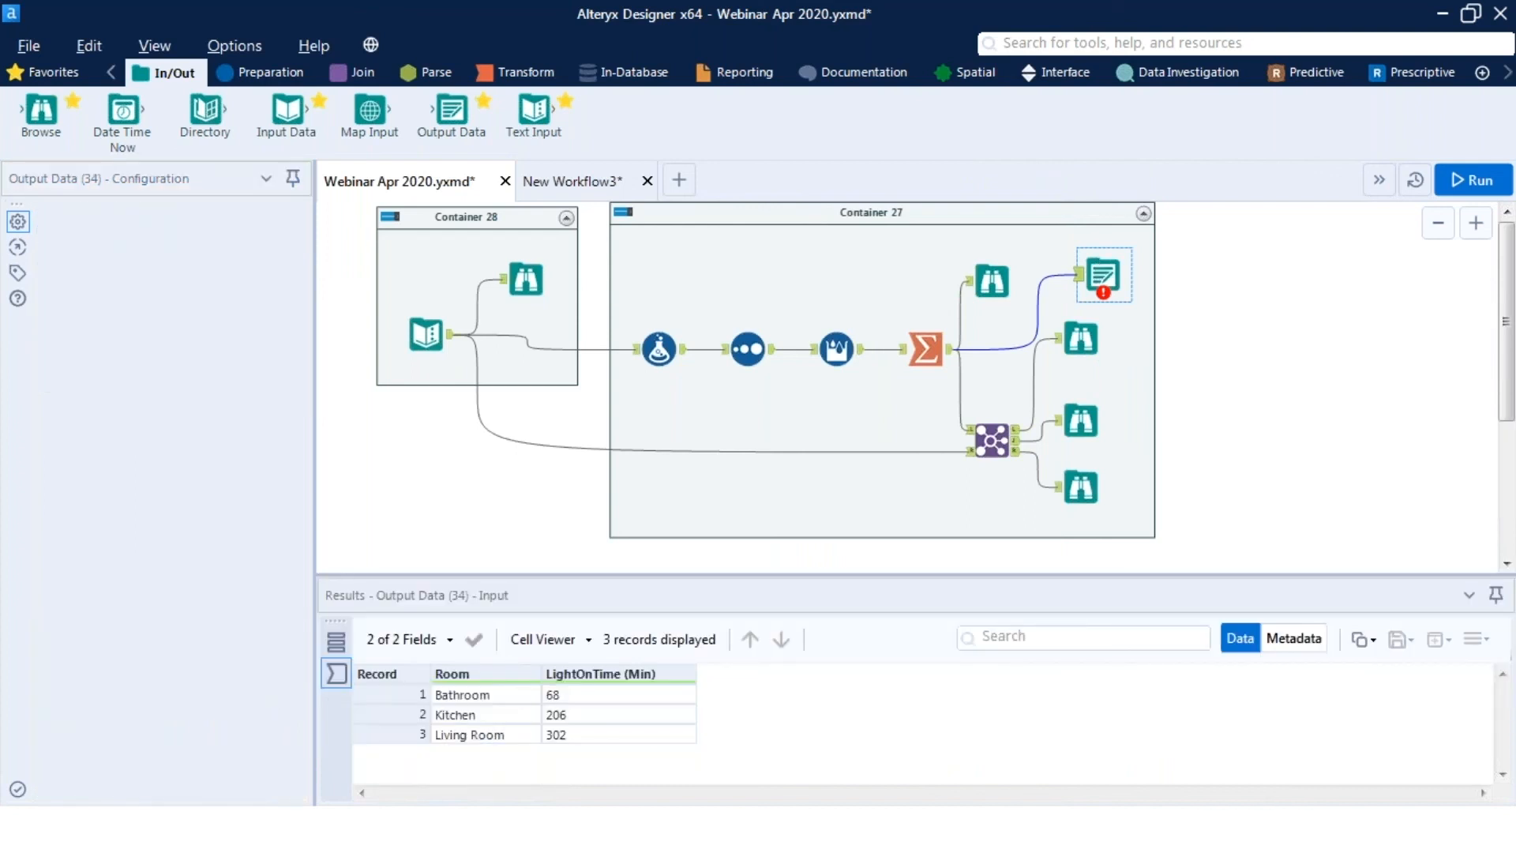
# Delete the Output Data tool connected to the Summarize tool.
pyautogui.hotkey('ctrl', 'r')
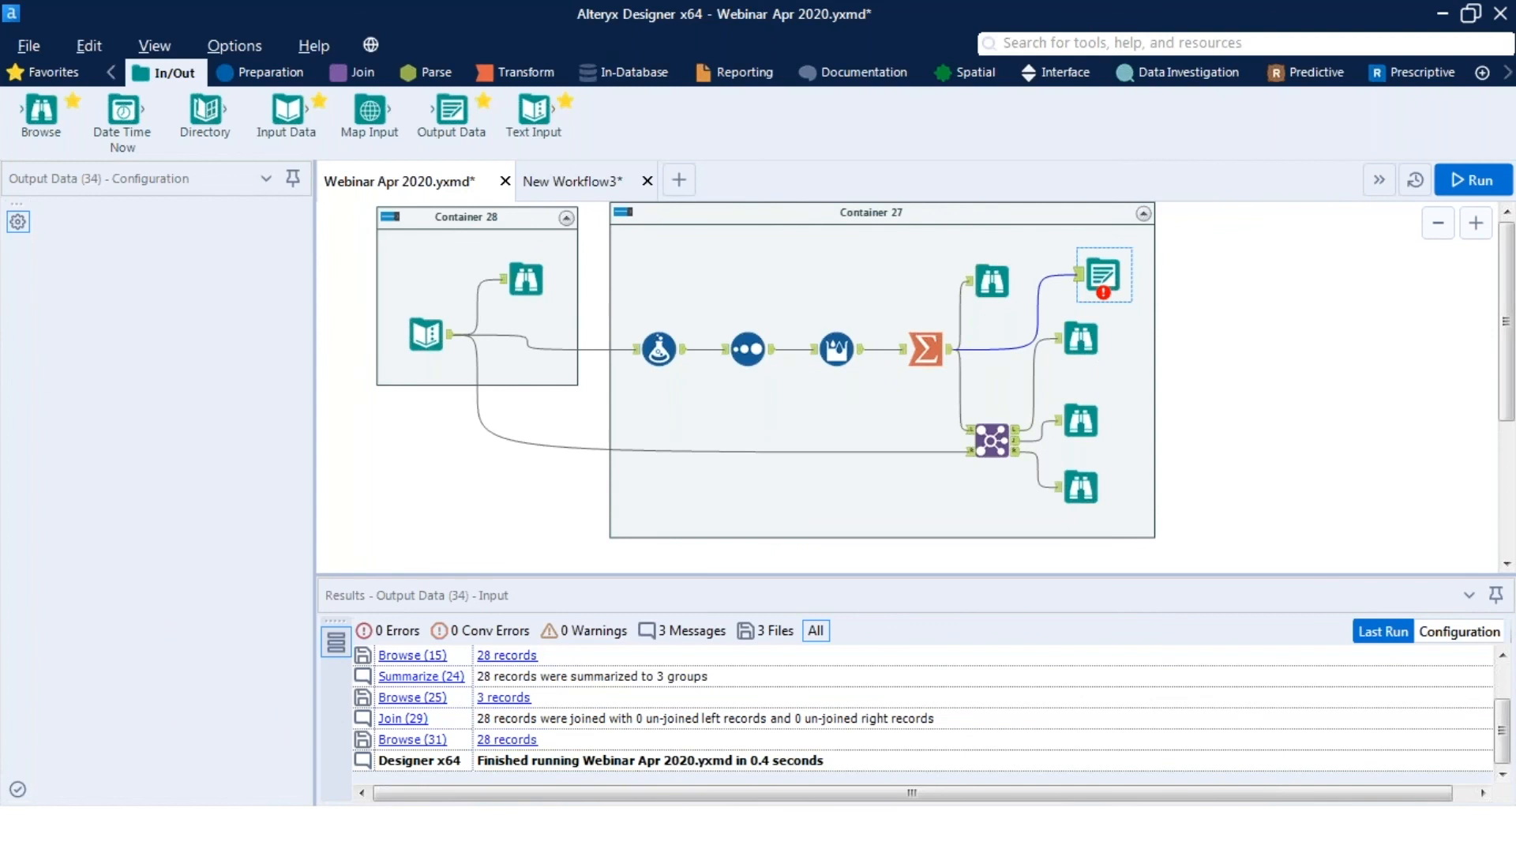
pyautogui.press('Delete')
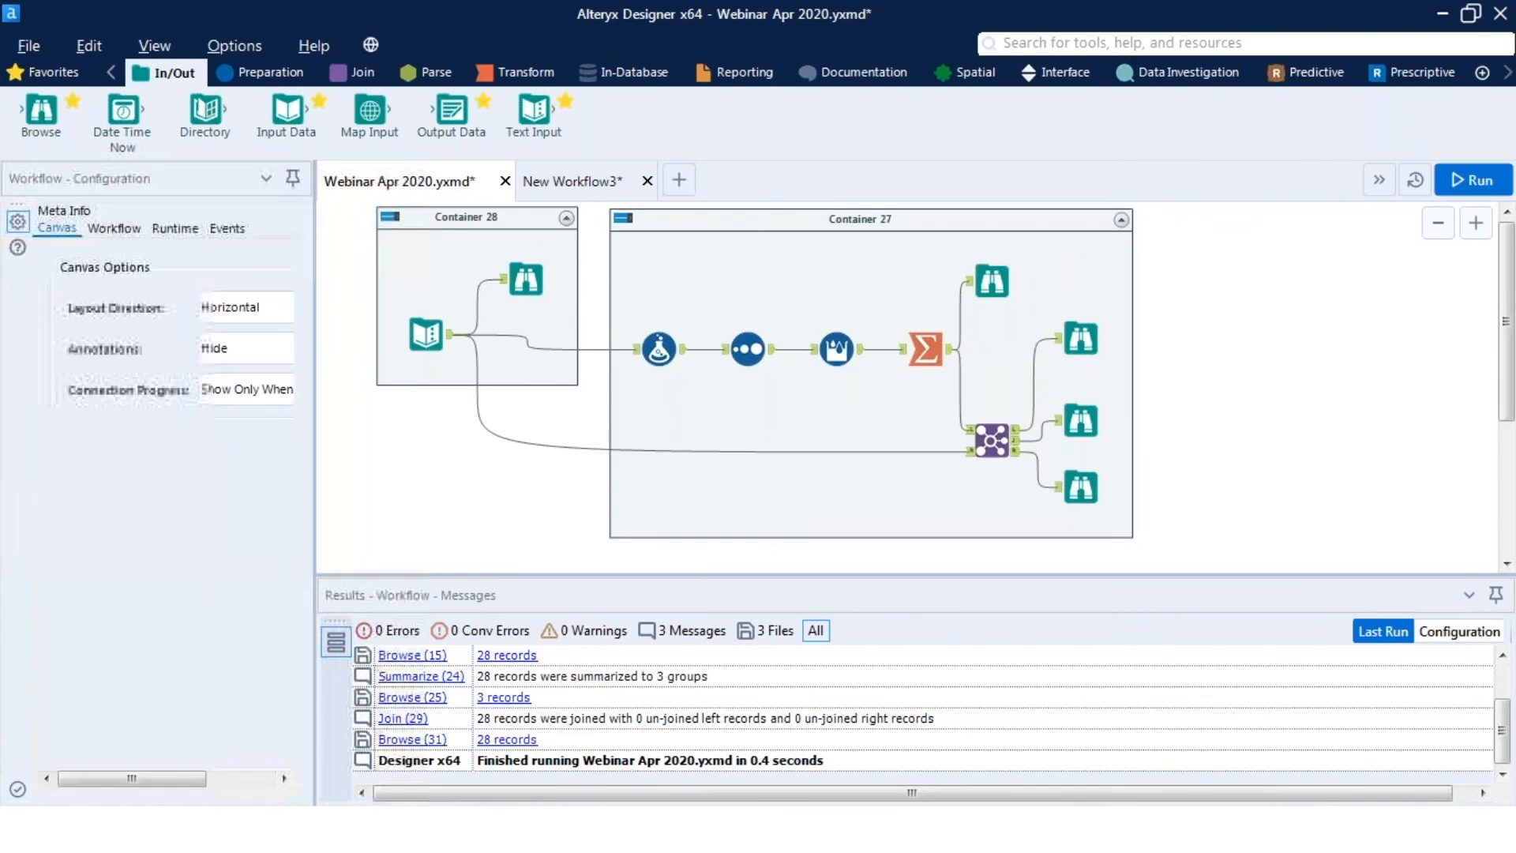
# Connect an Insight tool to the Summarize tool's output and insert an Interactive Chart tool between the two.
pyautogui.click(731, 72)
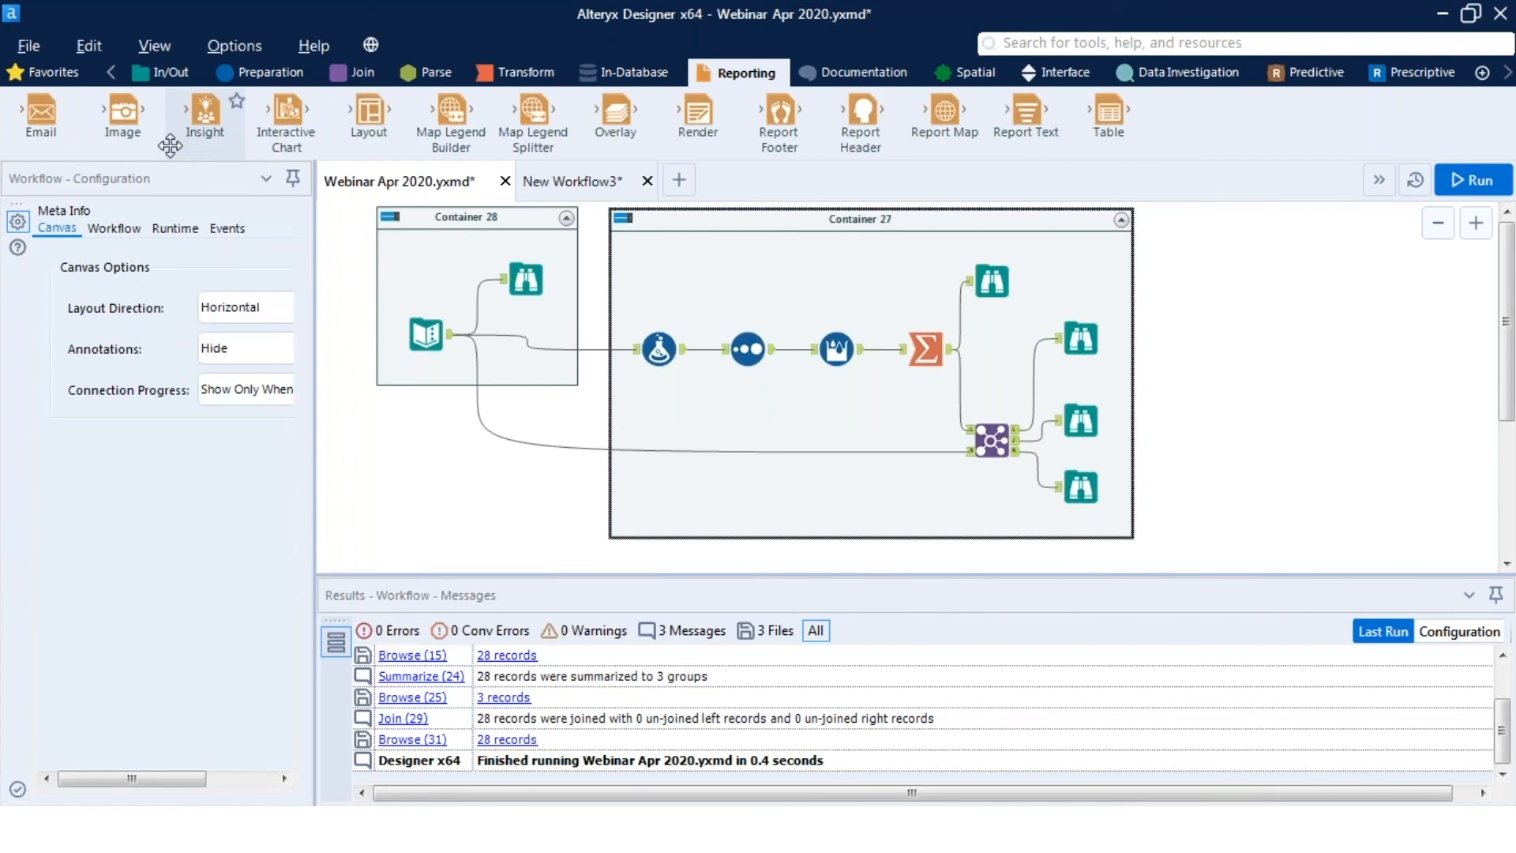
pyautogui.moveTo(170, 144); pyautogui.dragTo(1192, 279)
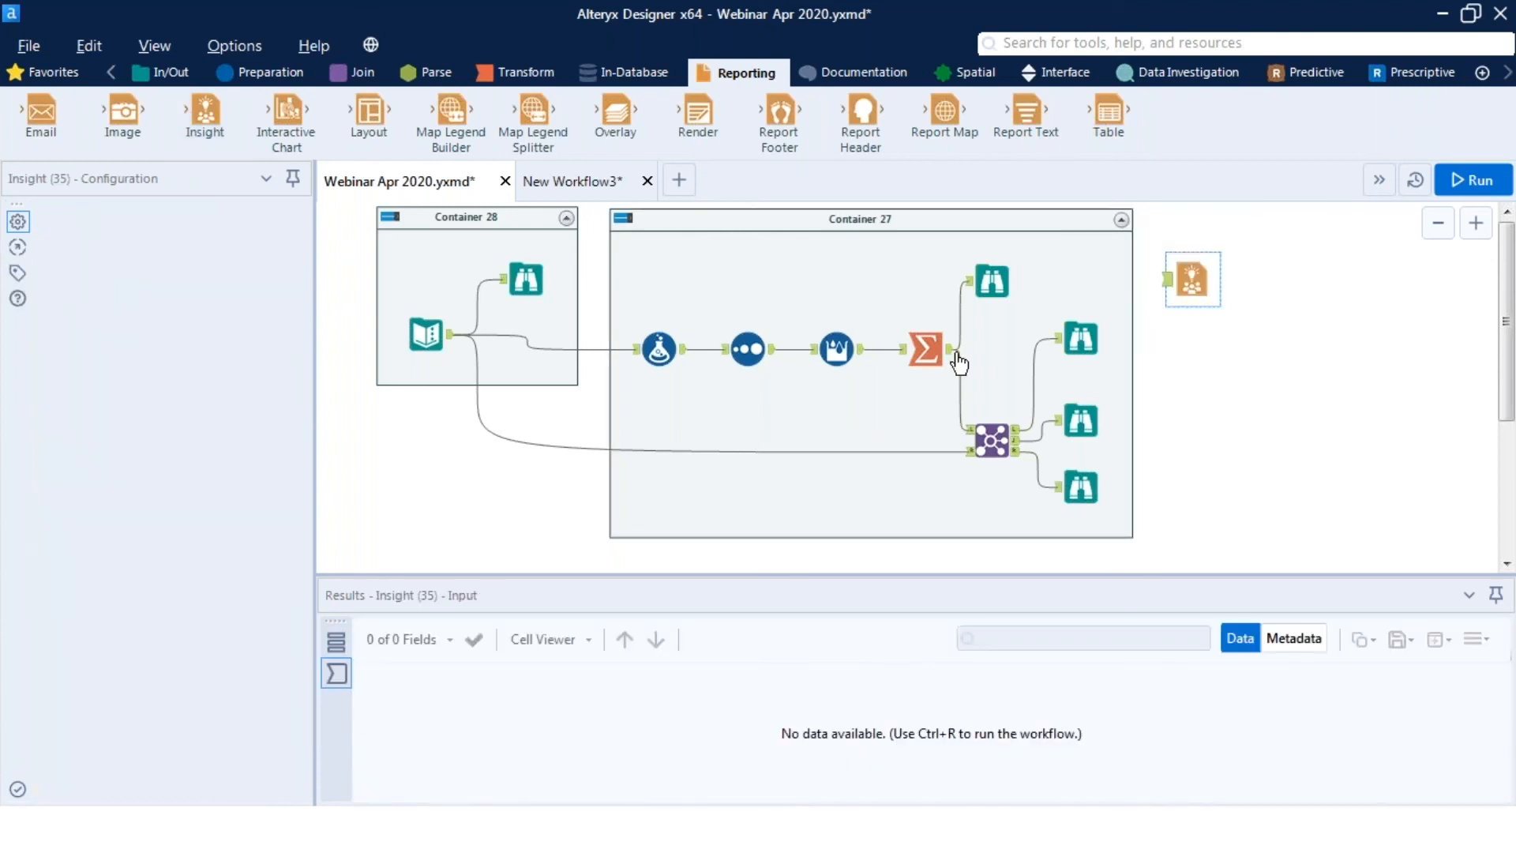
pyautogui.moveTo(958, 357); pyautogui.dragTo(1194, 285)
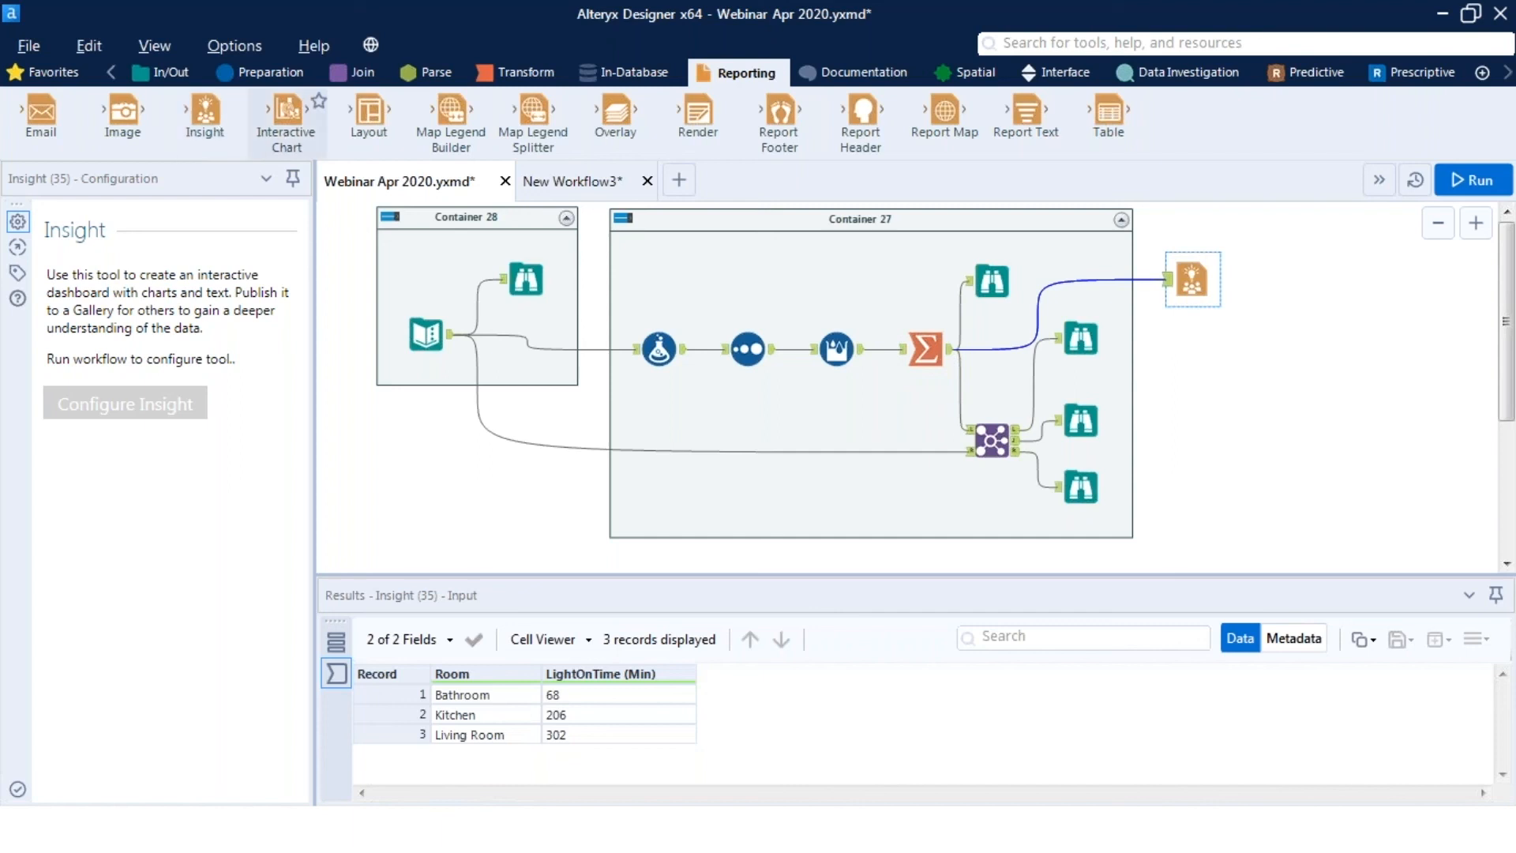
pyautogui.moveTo(287, 115); pyautogui.dragTo(1118, 280)
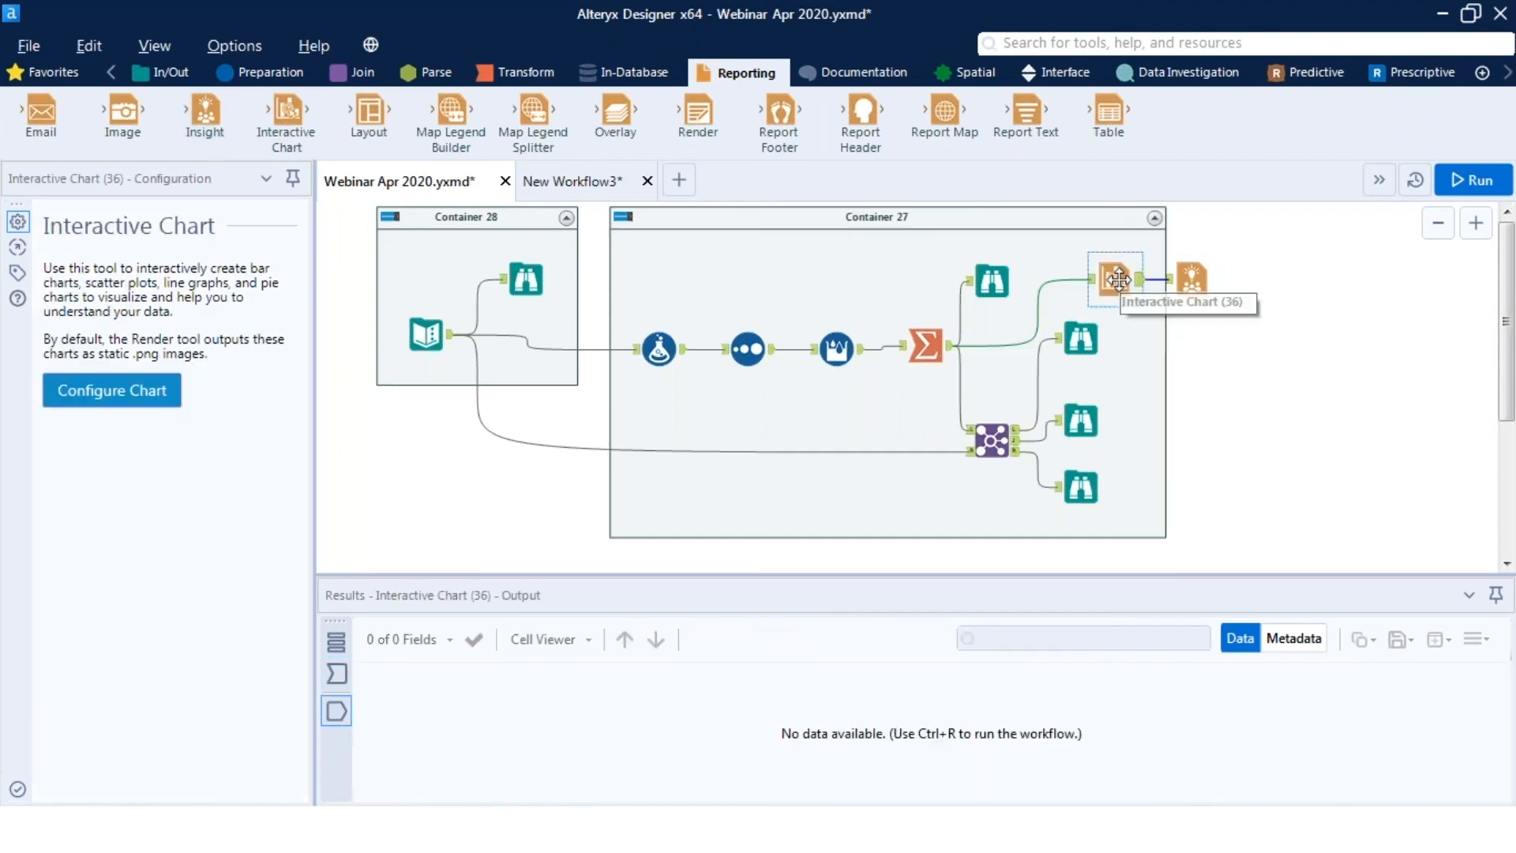
# View the Interactive Chart tool's layer, style and batch options in its chart editor, and close the editor.
pyautogui.click(111, 390)
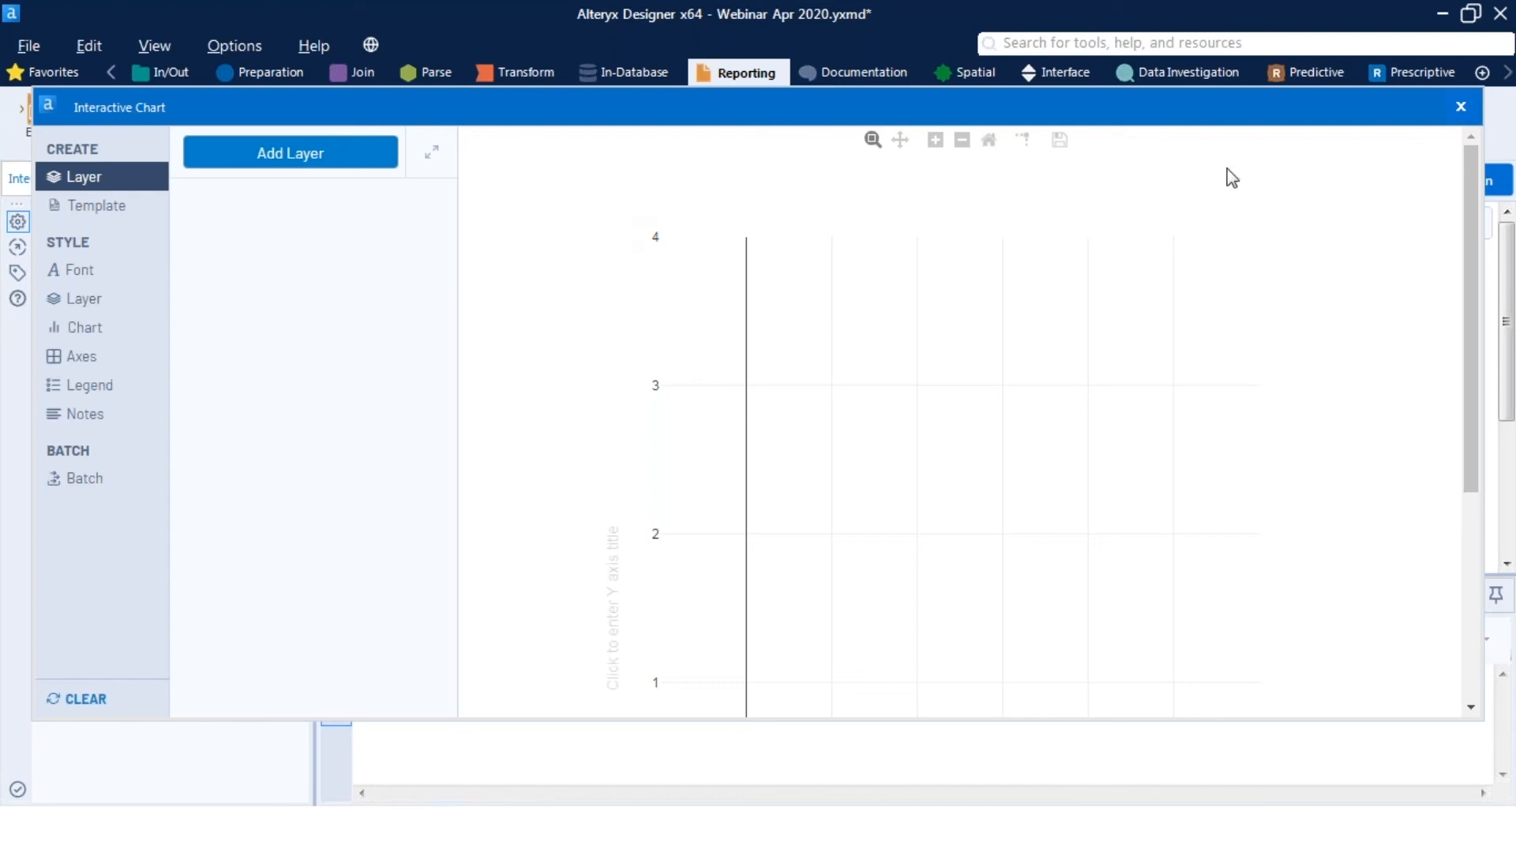
pyautogui.click(1463, 111)
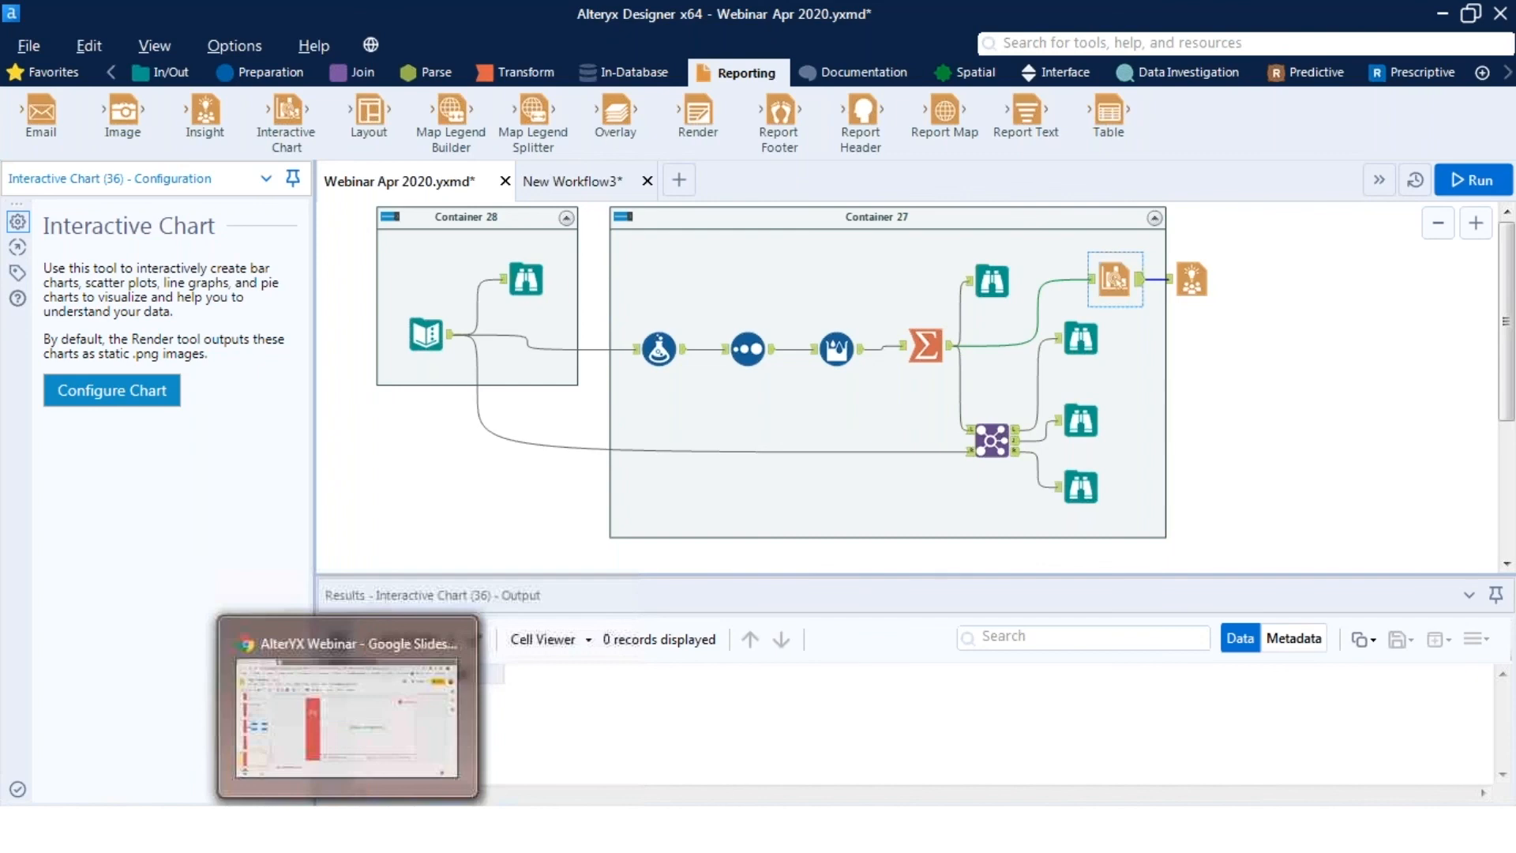
# Switch to the AlterYX Webinar deck in Google Slides and show slide 16, Visualization with Alteryx.
pyautogui.hotkey('alt', 'Tab')
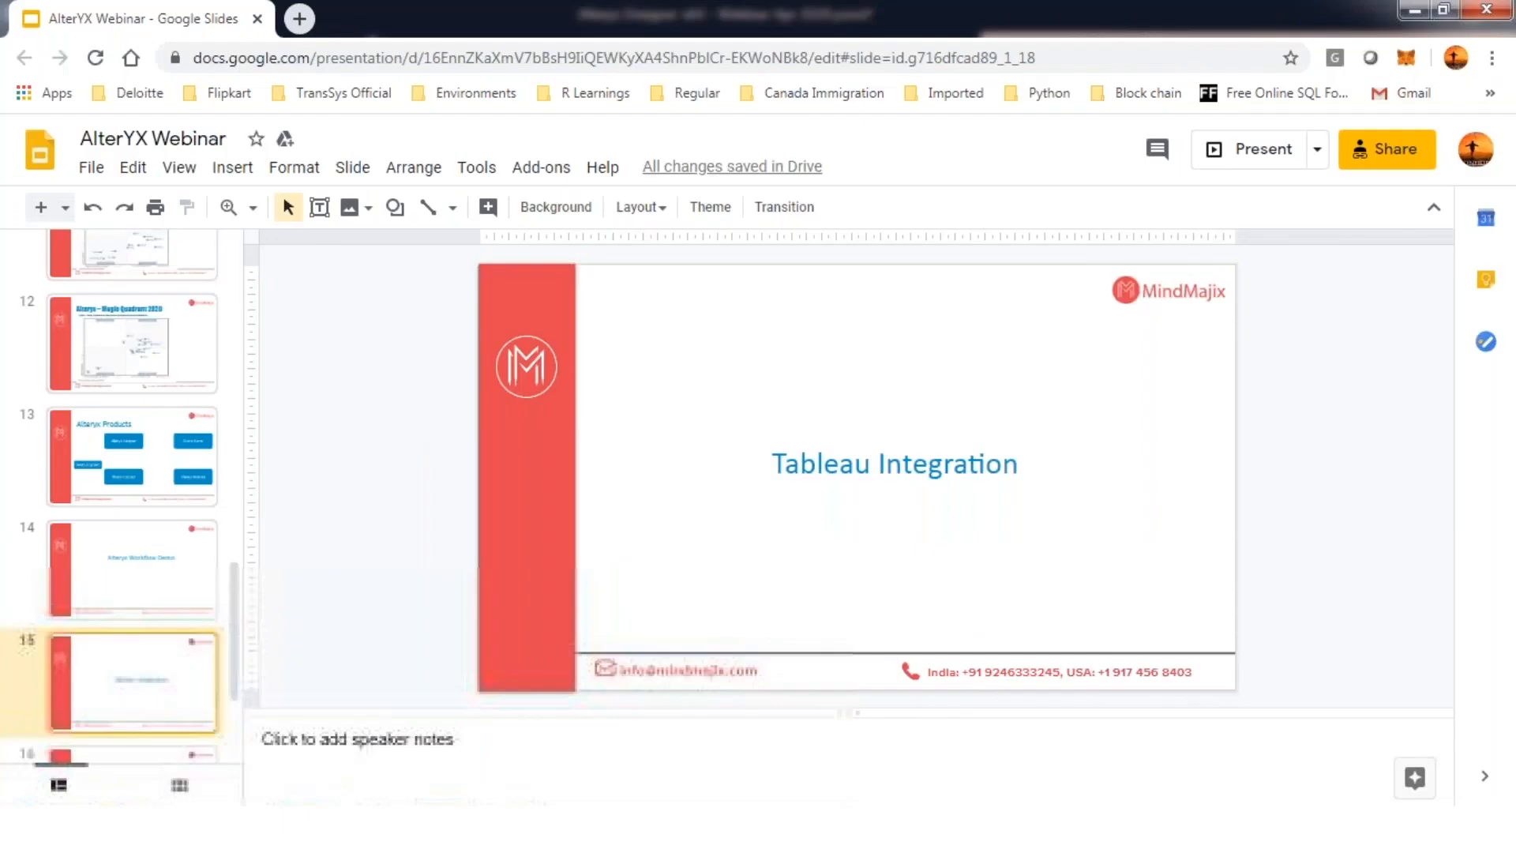
pyautogui.scroll(-1, 184, 649)
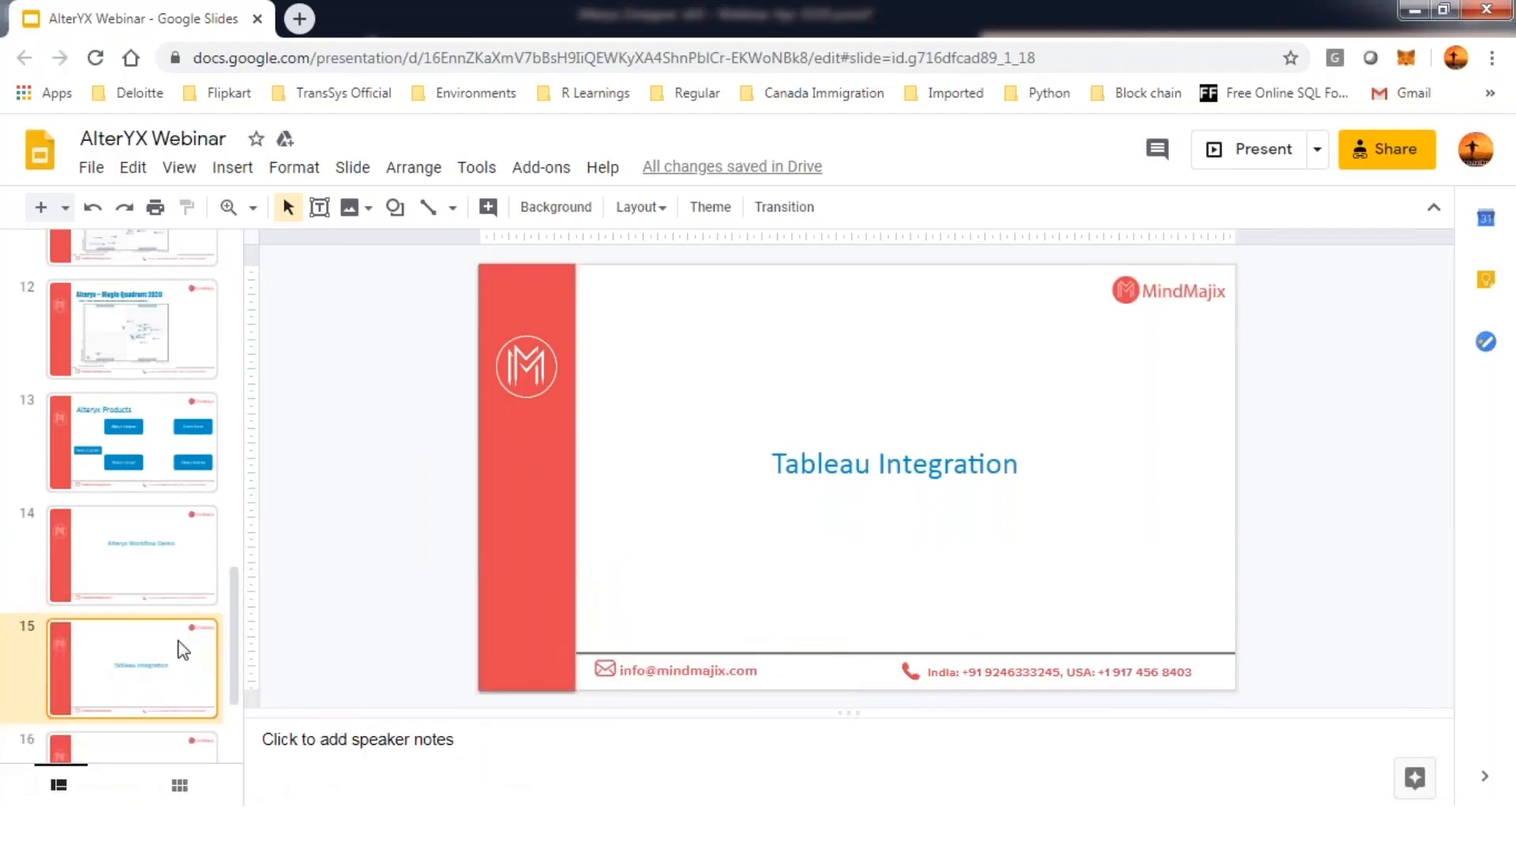
pyautogui.scroll(-2, 183, 650)
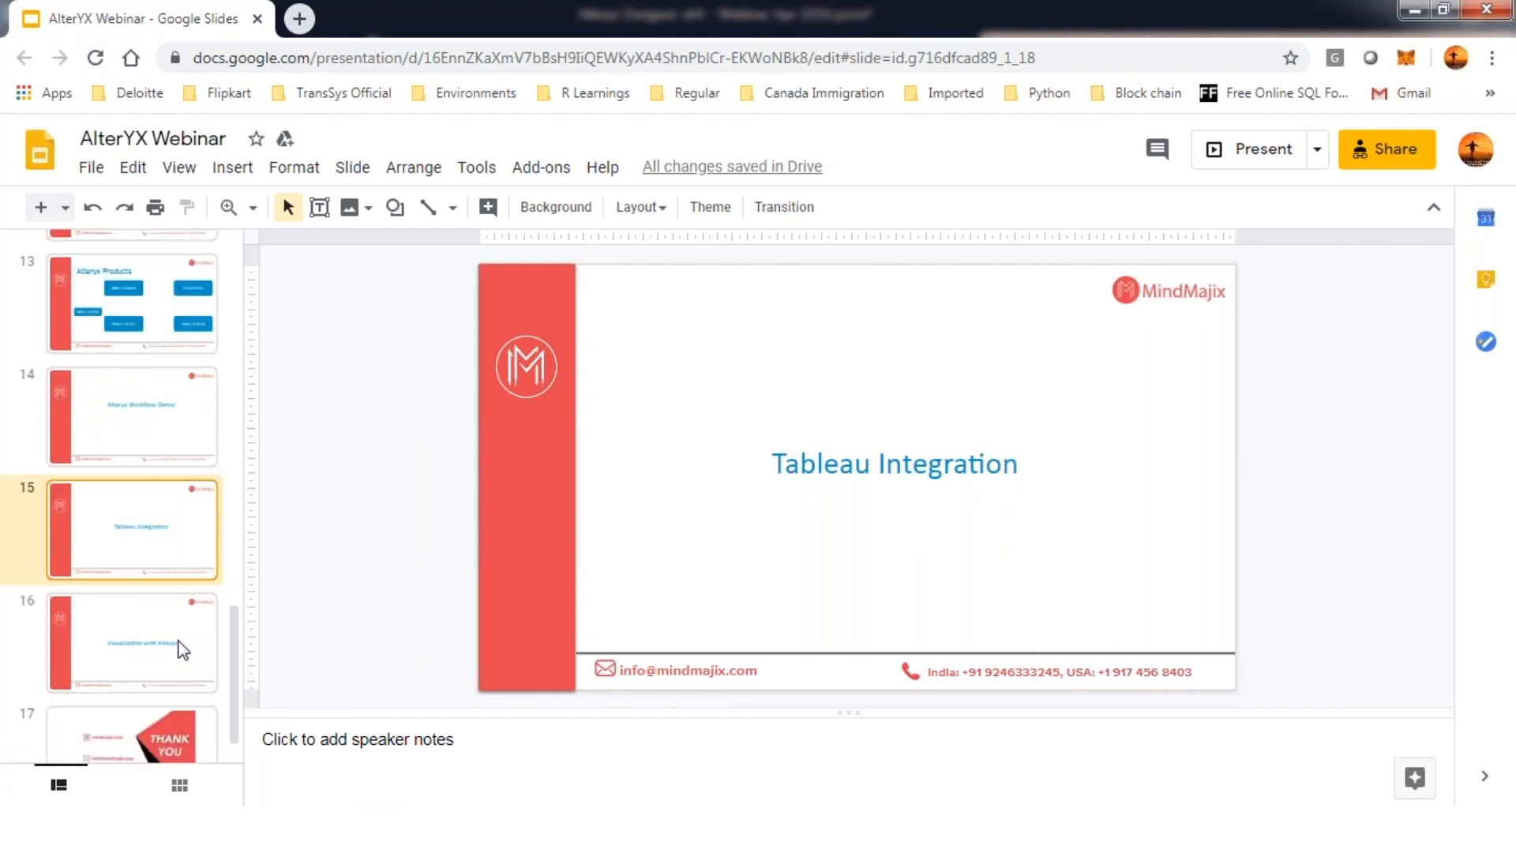
pyautogui.scroll(-1, 183, 649)
pyautogui.click(163, 614)
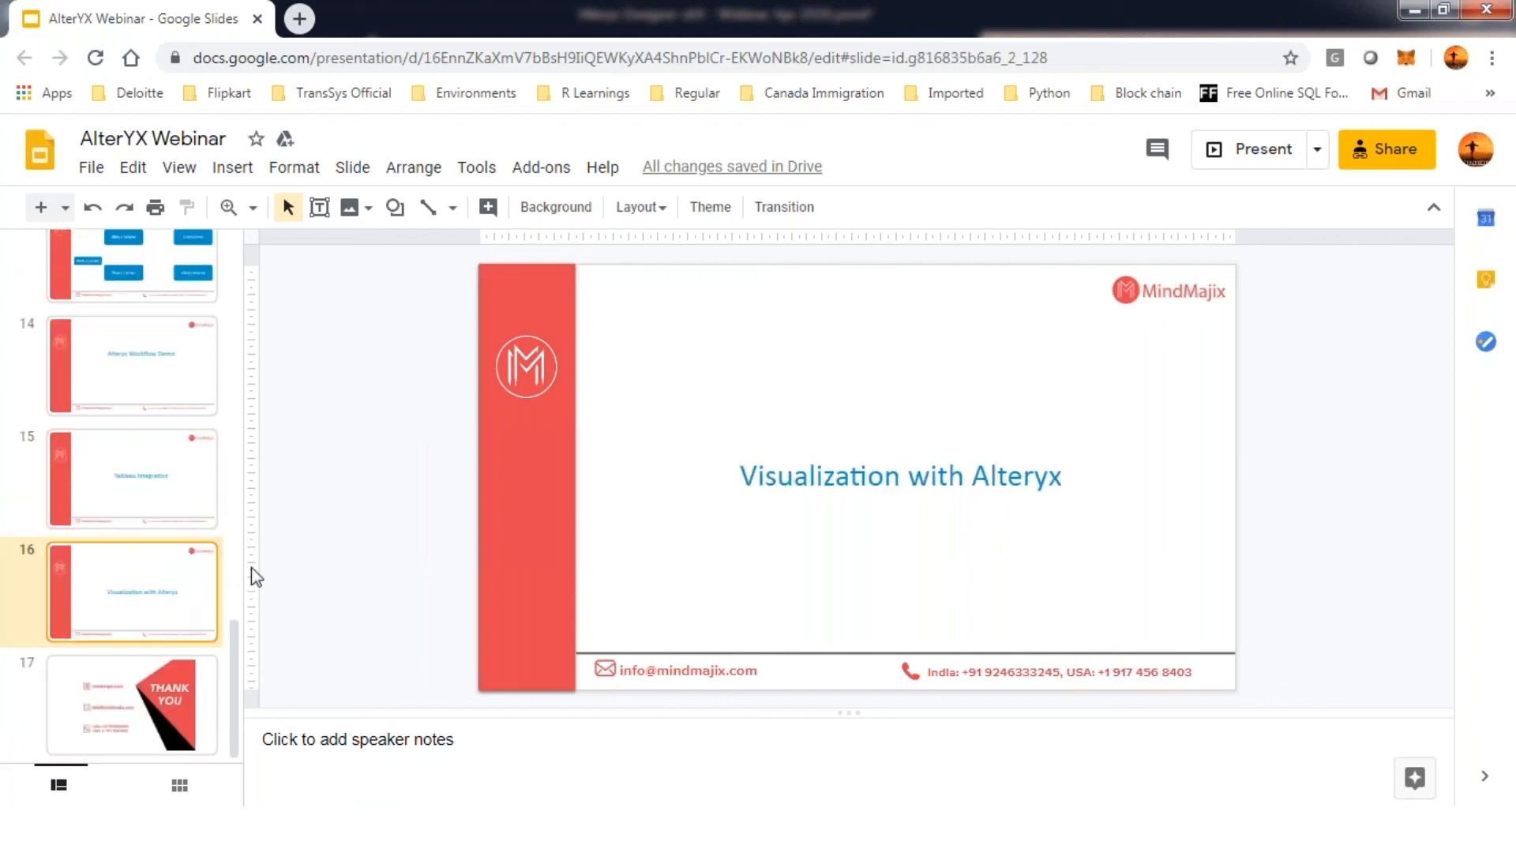